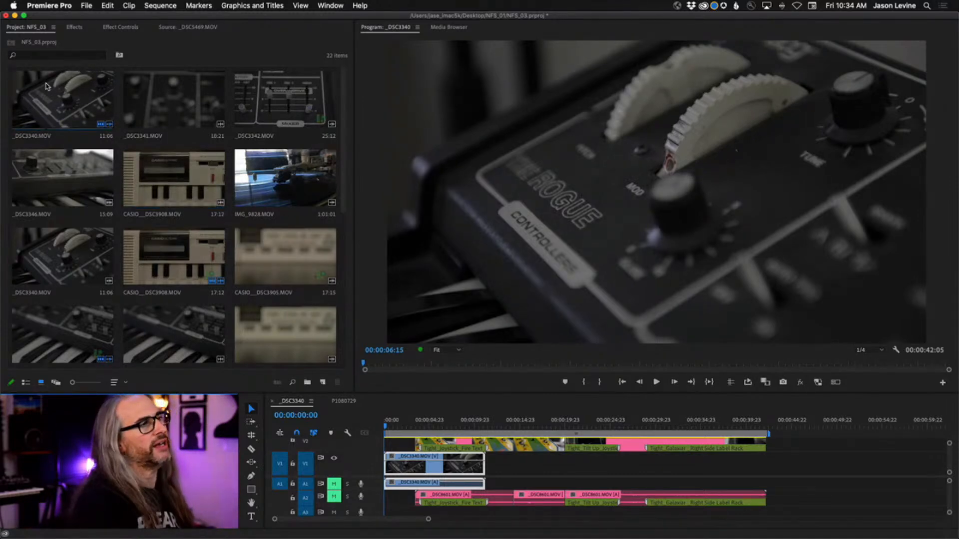
# Step: Show the project clips in list, icon and freeform views, and return the project to icon view
pyautogui.click(24, 382)
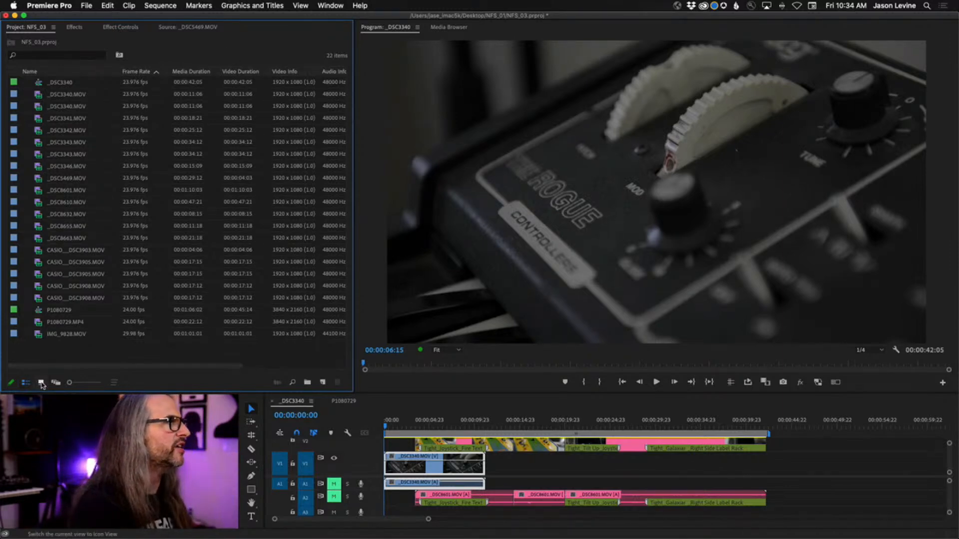
pyautogui.click(41, 382)
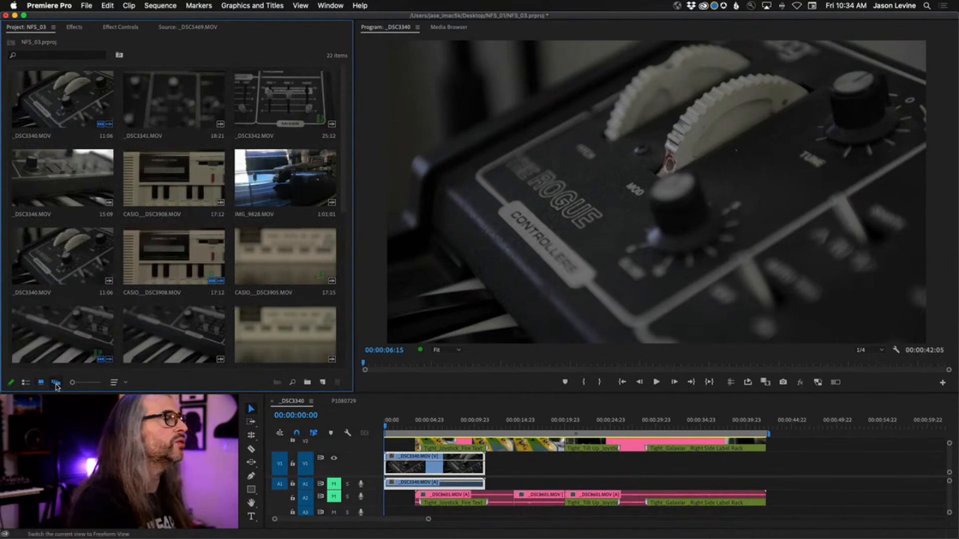
pyautogui.click(56, 382)
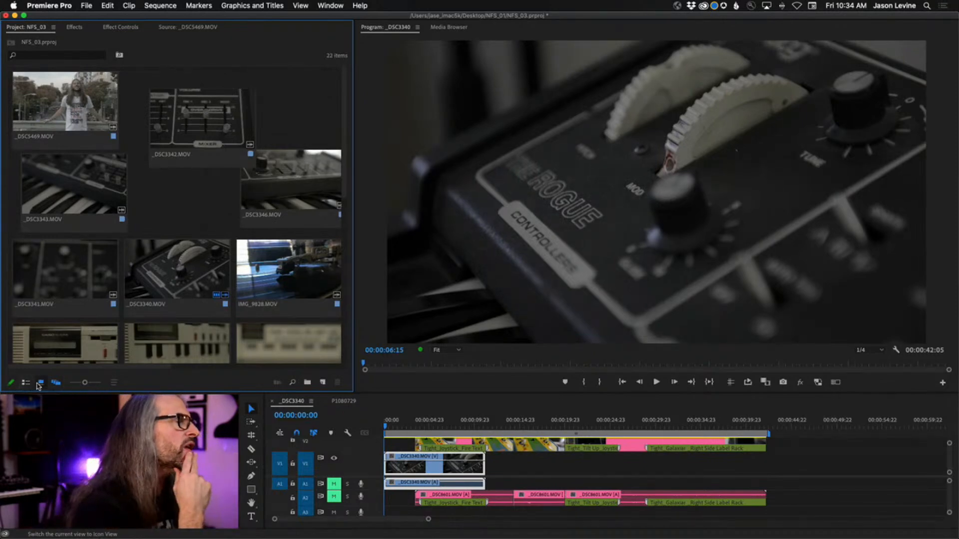
pyautogui.click(38, 383)
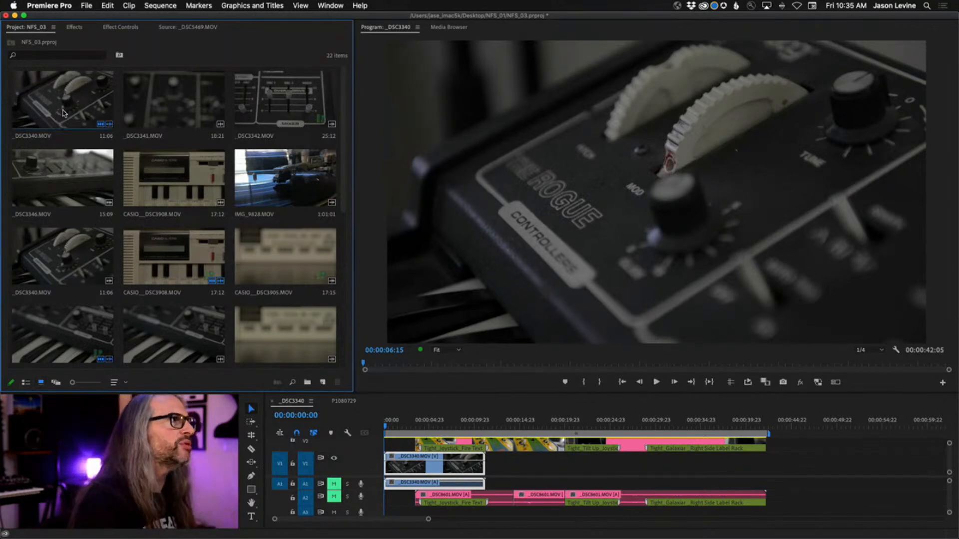
# Step: Open the first _DSC3340.MOV clip in a widened Source monitor and play it from the start
pyautogui.doubleClick(62, 109)
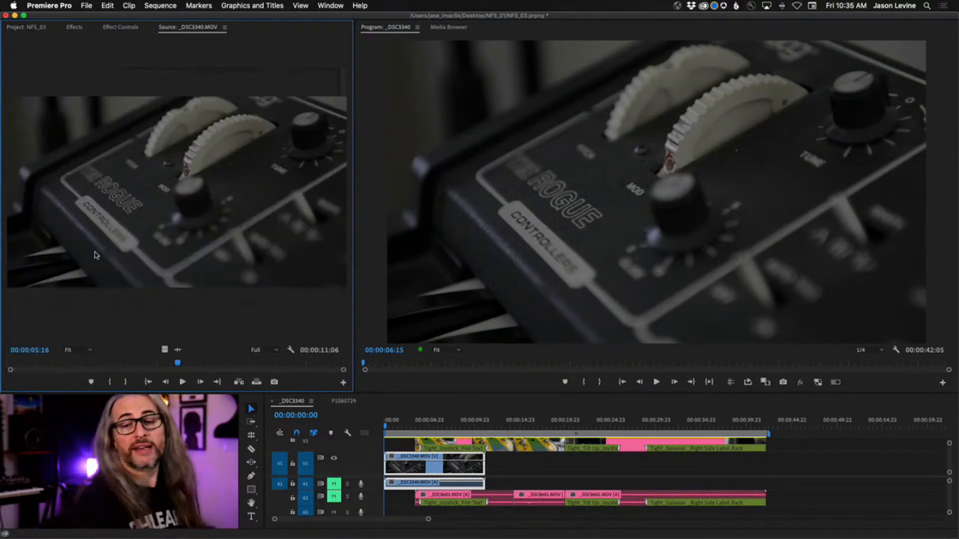
pyautogui.moveTo(353, 201); pyautogui.dragTo(431, 200)
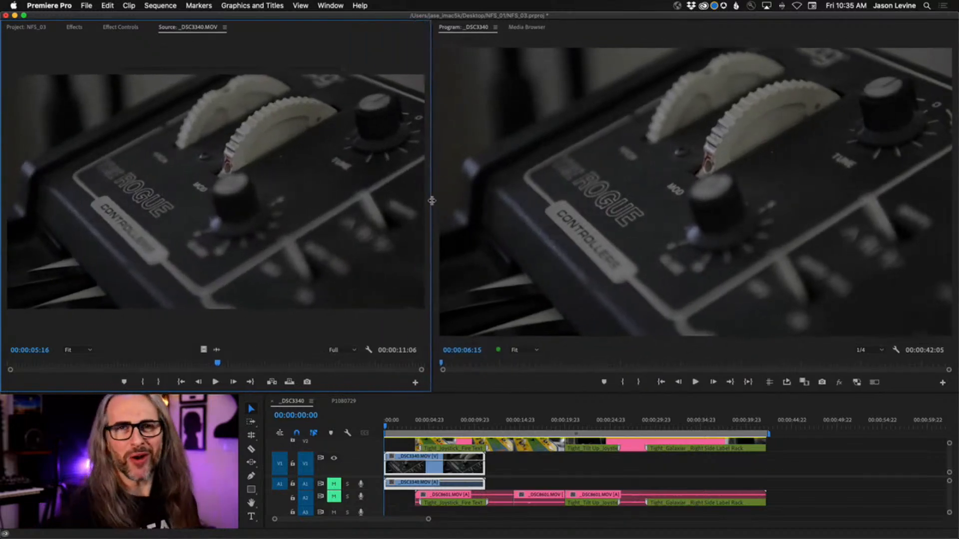
pyautogui.moveTo(217, 363); pyautogui.dragTo(9, 363)
pyautogui.press('space')
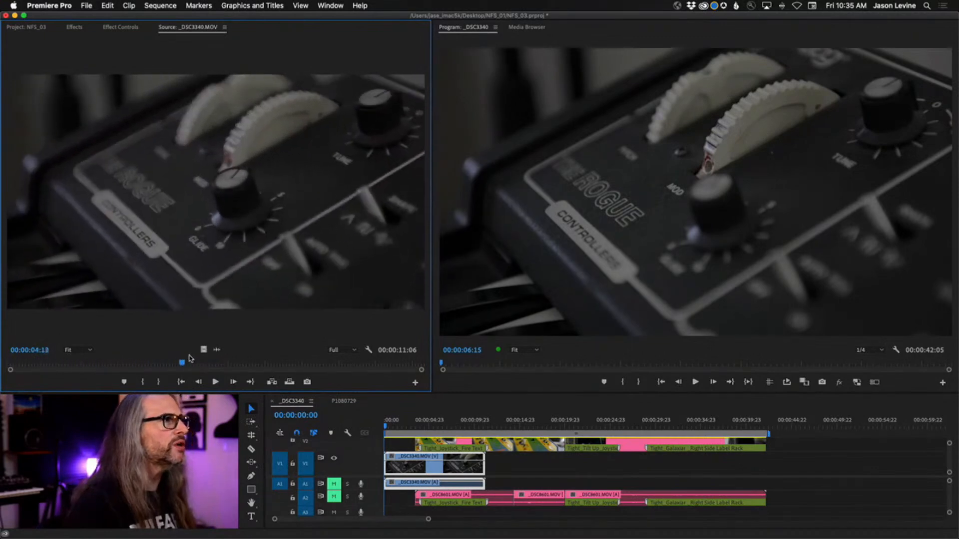
# Step: Add markers to the source clip at 00:00:00:20 and 00:00:03:19
pyautogui.moveTo(75, 372); pyautogui.dragTo(39, 374)
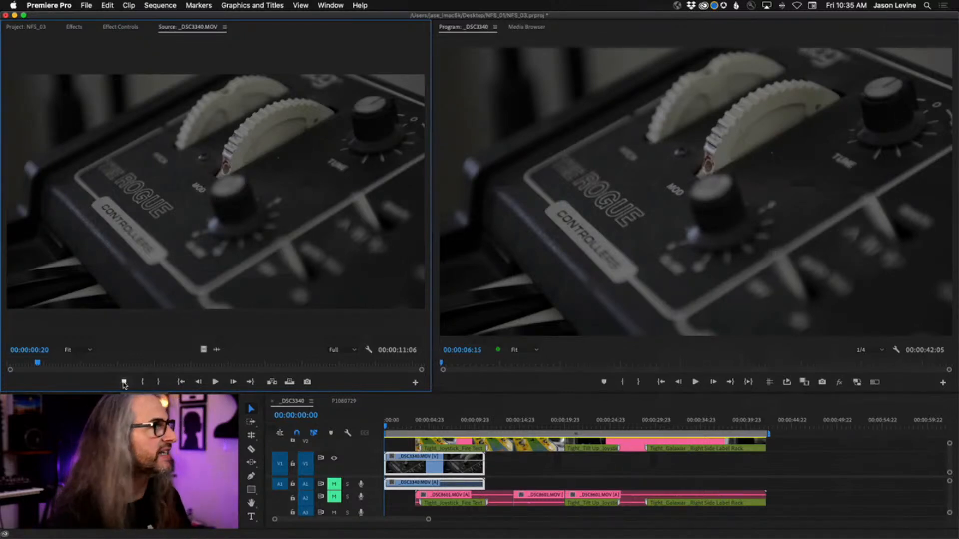
pyautogui.click(124, 383)
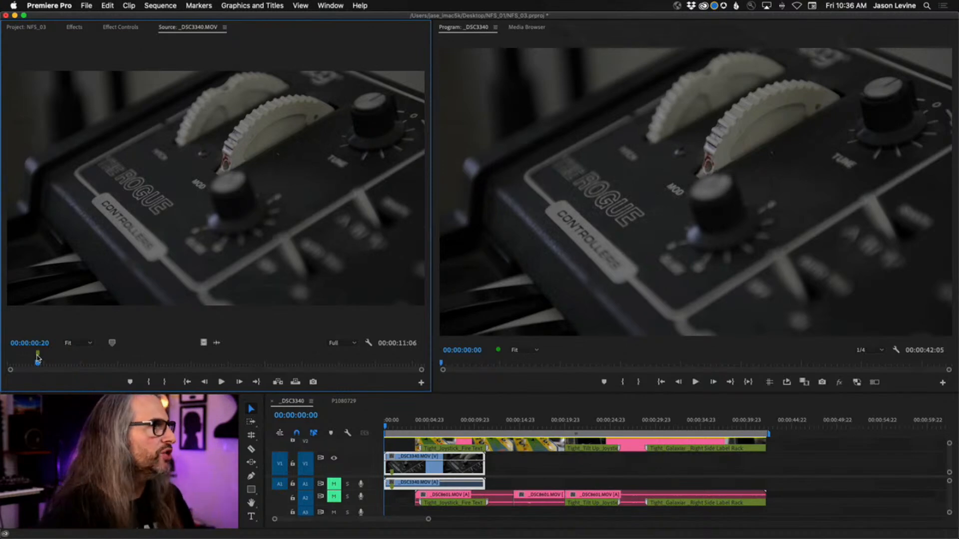
pyautogui.moveTo(37, 357); pyautogui.dragTo(146, 363)
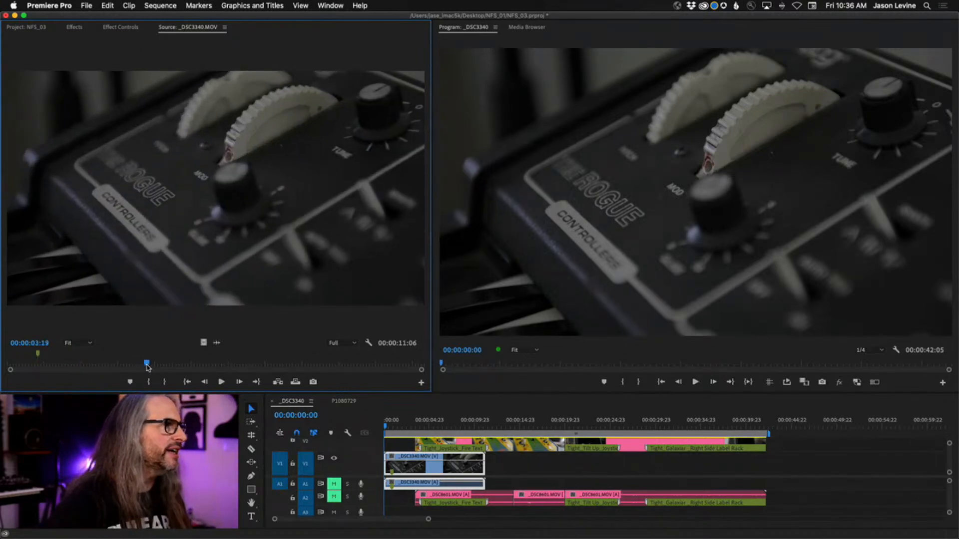
pyautogui.click(130, 382)
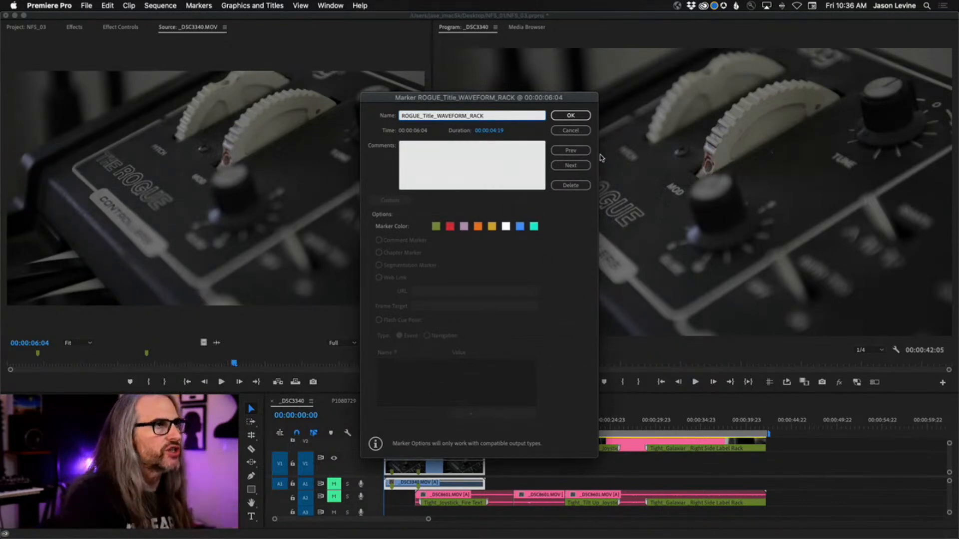
# Step: Dismiss the marker settings without saving and undo the markers added to the source clip
pyautogui.click(571, 131)
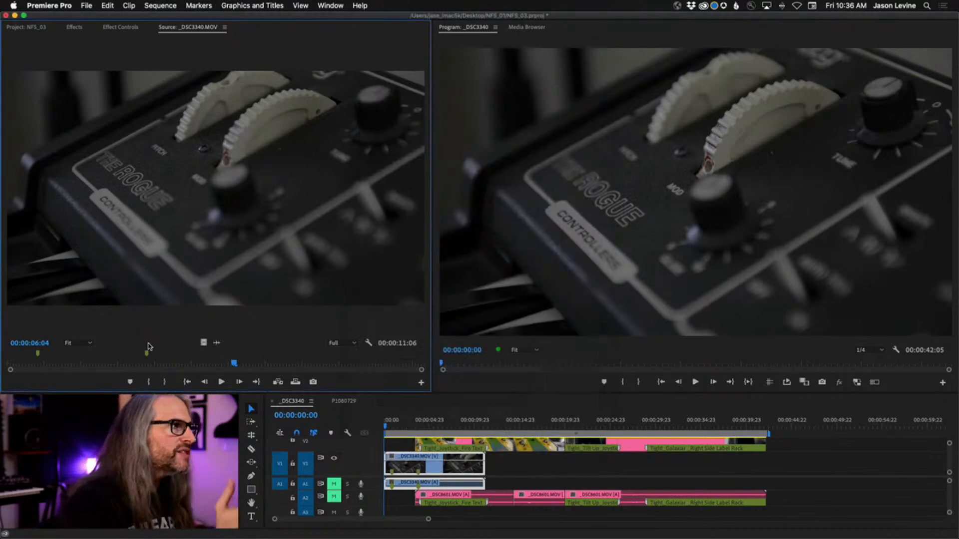
pyautogui.press('super+z')
pyautogui.press('super+z')
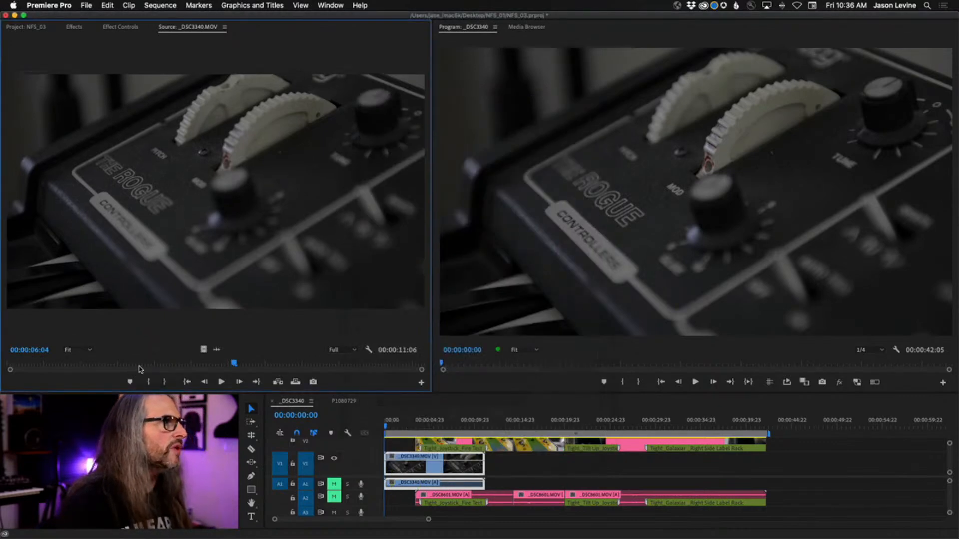
# Step: Scrub back and forth through the source clip and play it briefly from 00:00:02:20
pyautogui.moveTo(231, 364); pyautogui.dragTo(12, 359)
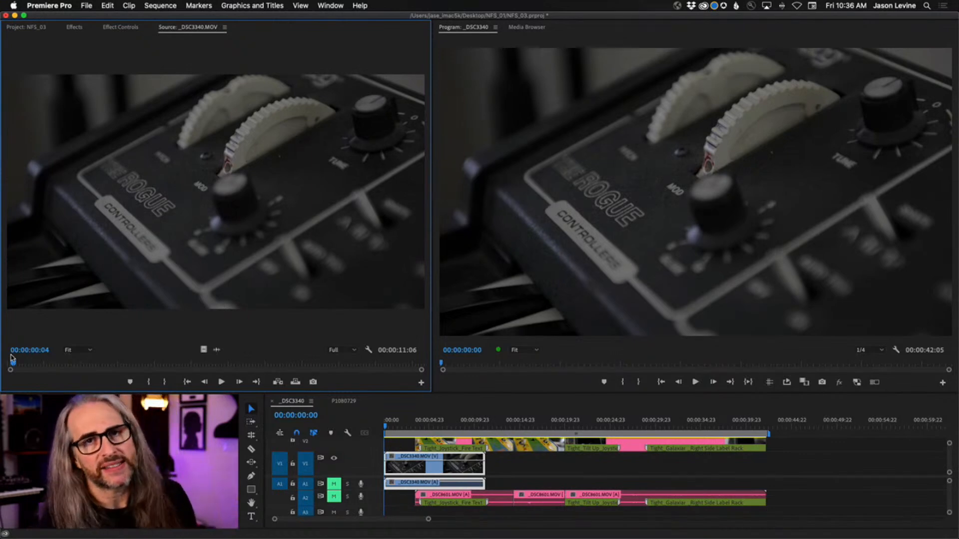
pyautogui.moveTo(13, 364)
pyautogui.mouseDown()
pyautogui.moveTo(229, 361)
pyautogui.moveTo(24, 370)
pyautogui.mouseUp()
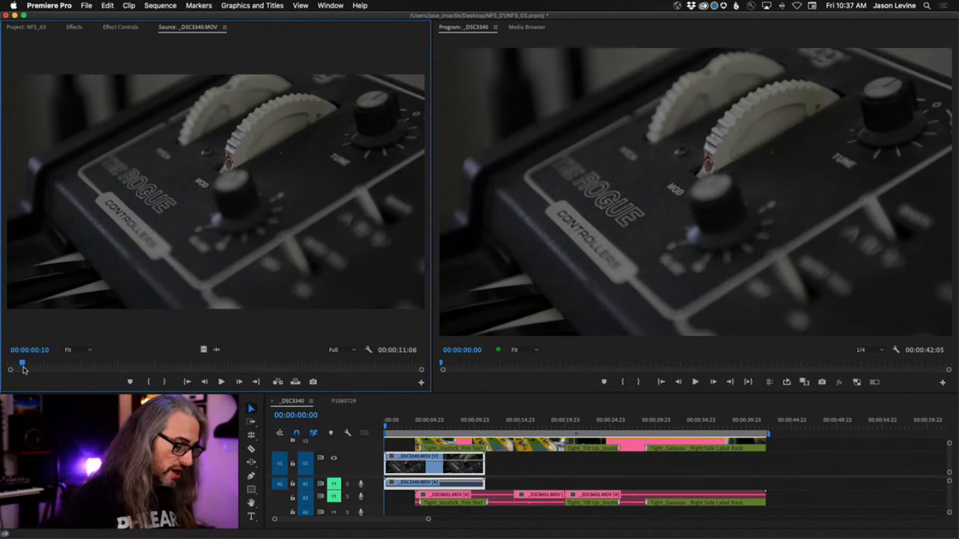
pyautogui.moveTo(22, 367); pyautogui.dragTo(72, 378)
pyautogui.moveTo(341, 367); pyautogui.dragTo(112, 383)
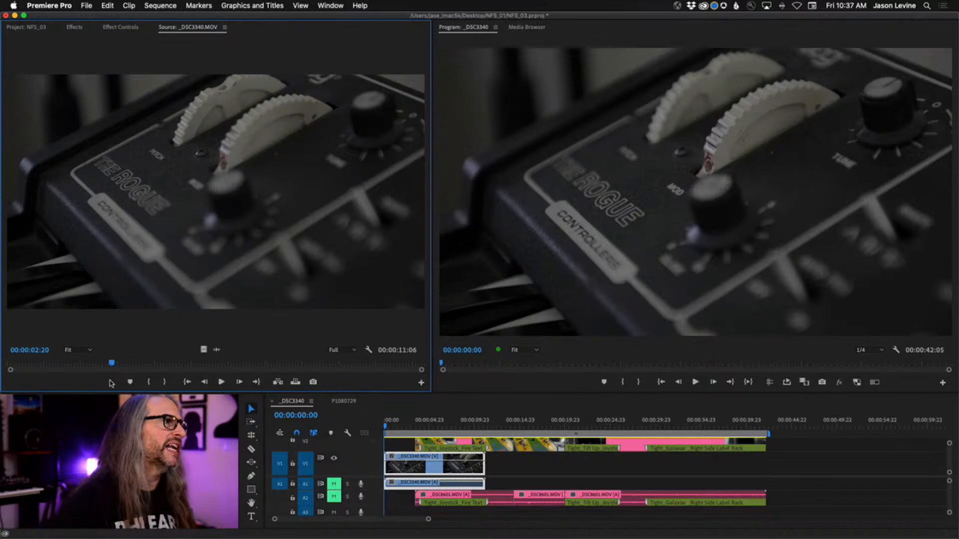
pyautogui.press('space')
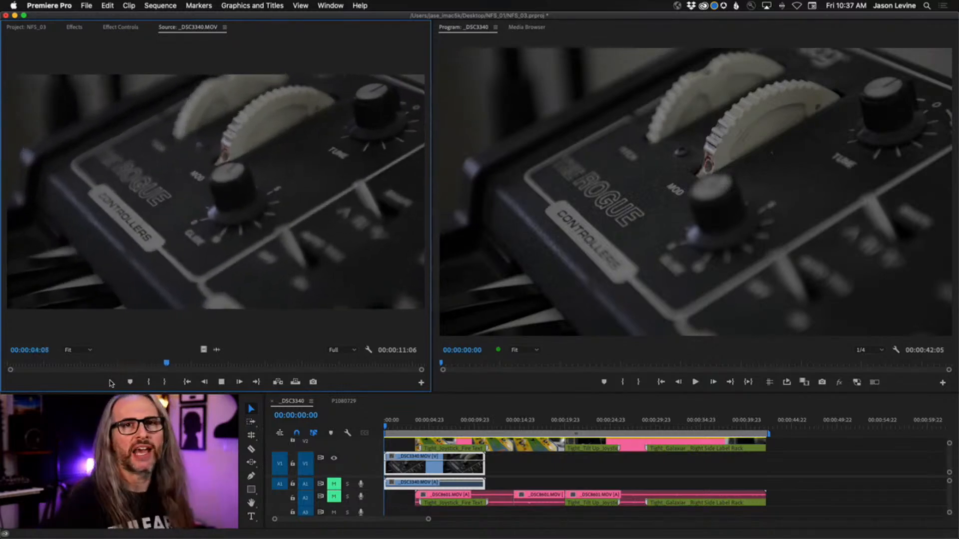
pyautogui.press('space')
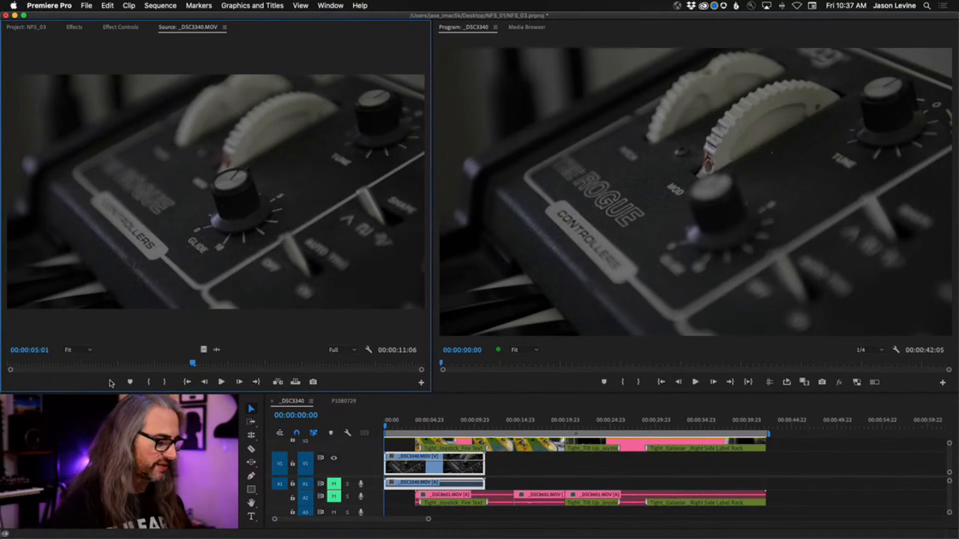
# Step: Shuttle the source clip backward and forward at increasing speeds and stop the playback
pyautogui.press('j')
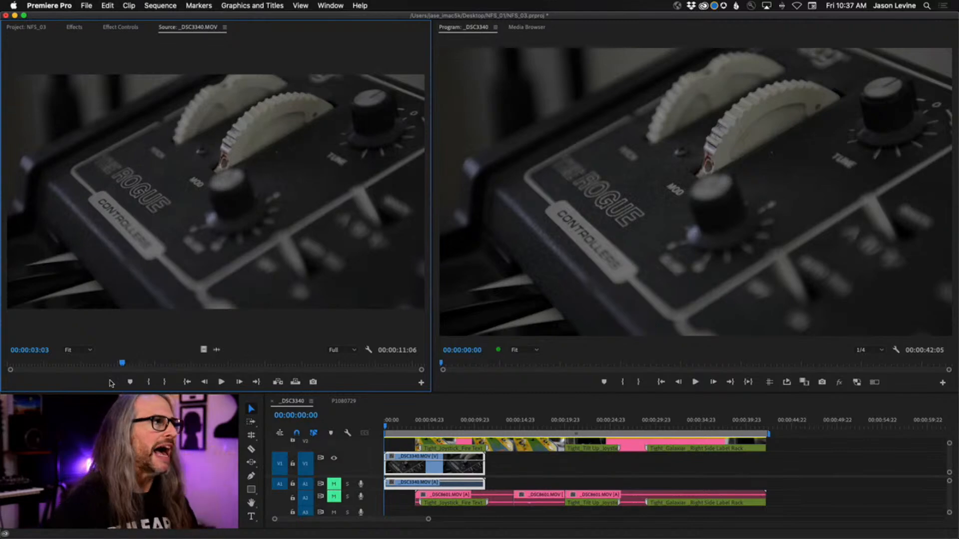
pyautogui.press('l')
pyautogui.press('l')
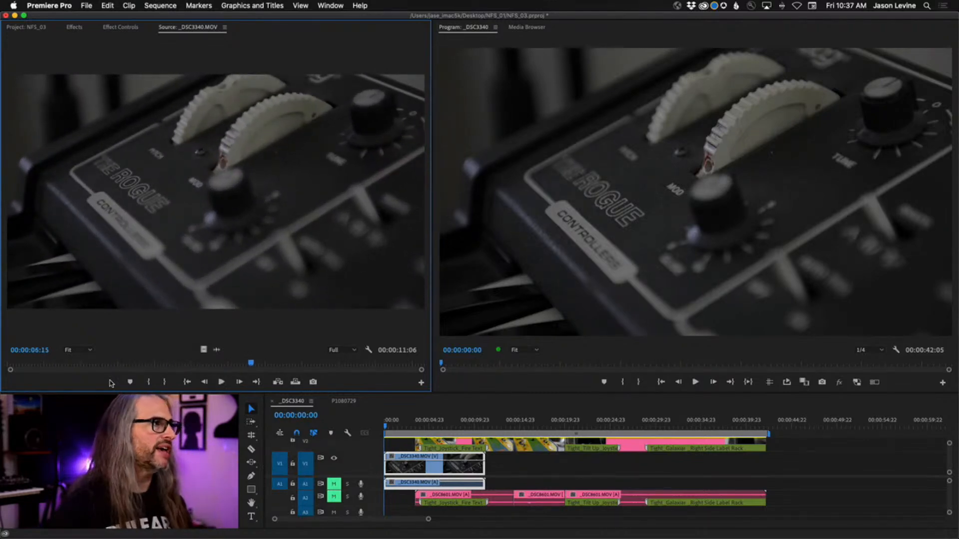
pyautogui.press('j')
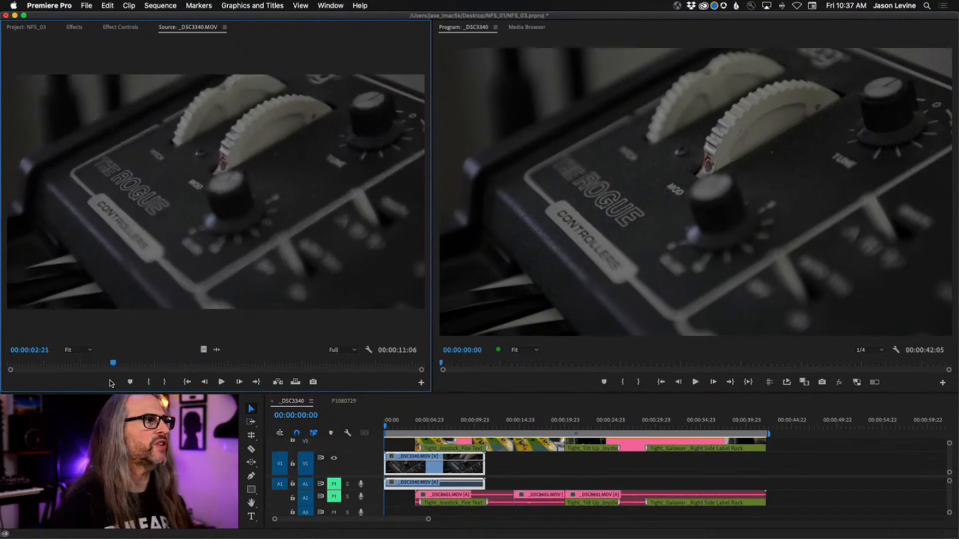
pyautogui.press('l')
pyautogui.press('l')
pyautogui.press('l')
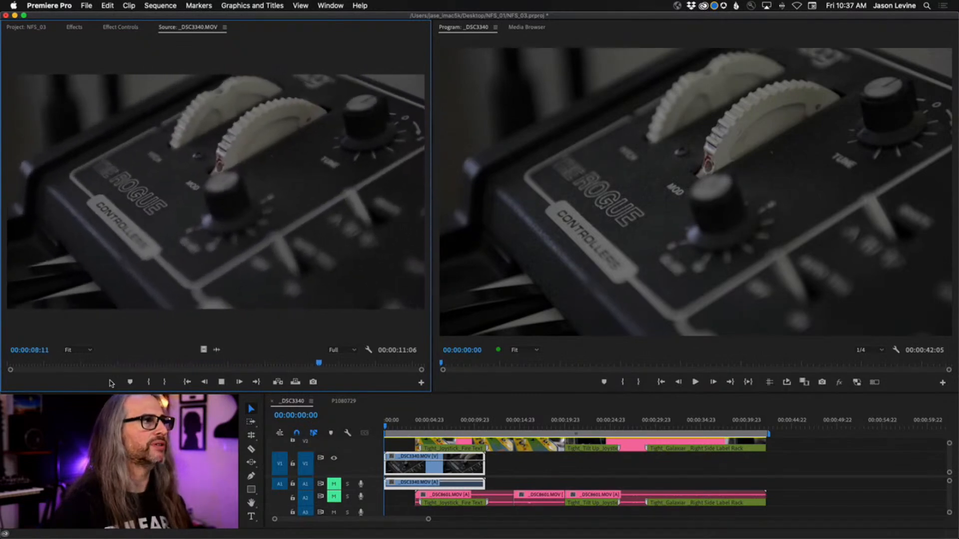
pyautogui.press('k')
pyautogui.press('j')
pyautogui.press('j')
pyautogui.press('j')
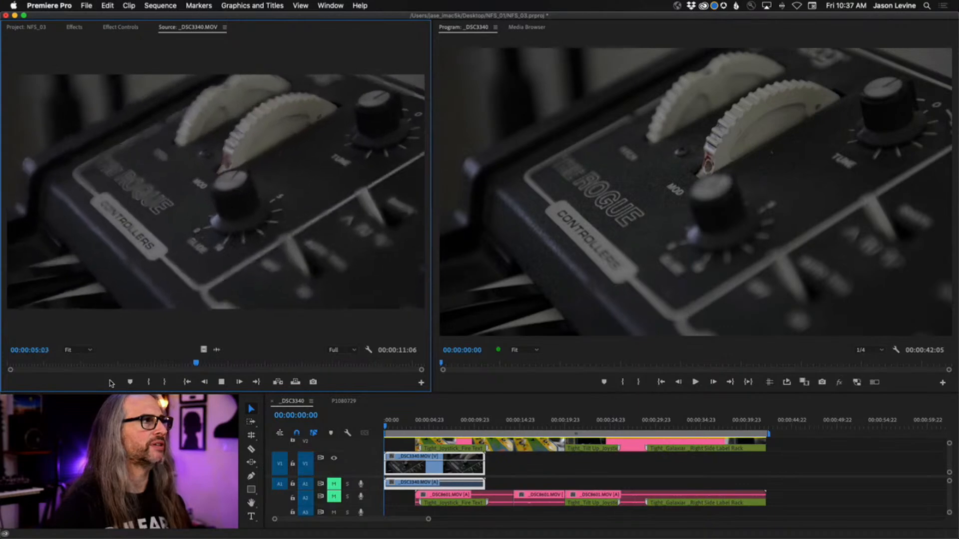
pyautogui.press('k')
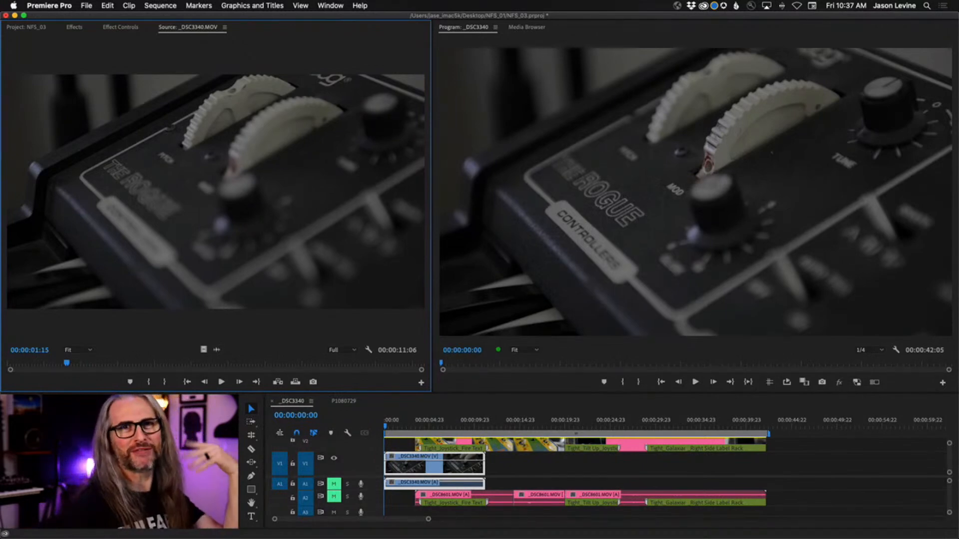
# Step: Mark the source clip with an In point at 00:00:08:04 and an Out point at 00:00:09:14
pyautogui.press('space')
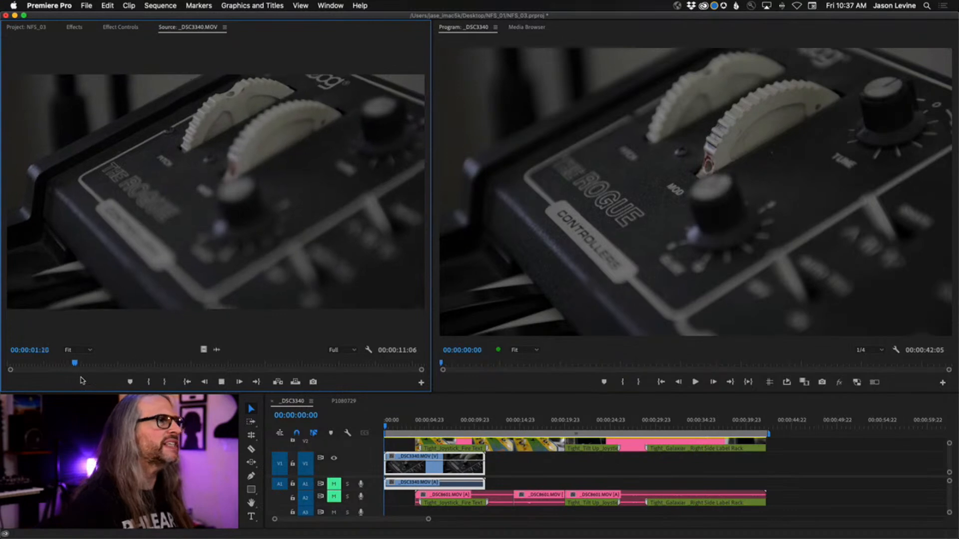
pyautogui.press('space')
pyautogui.moveTo(135, 363); pyautogui.dragTo(307, 357)
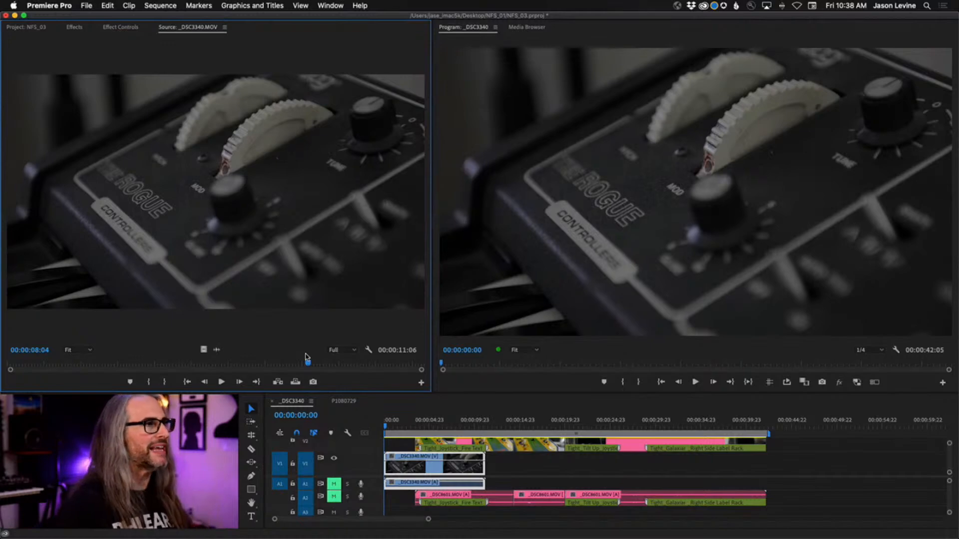
pyautogui.press('i')
pyautogui.press('space')
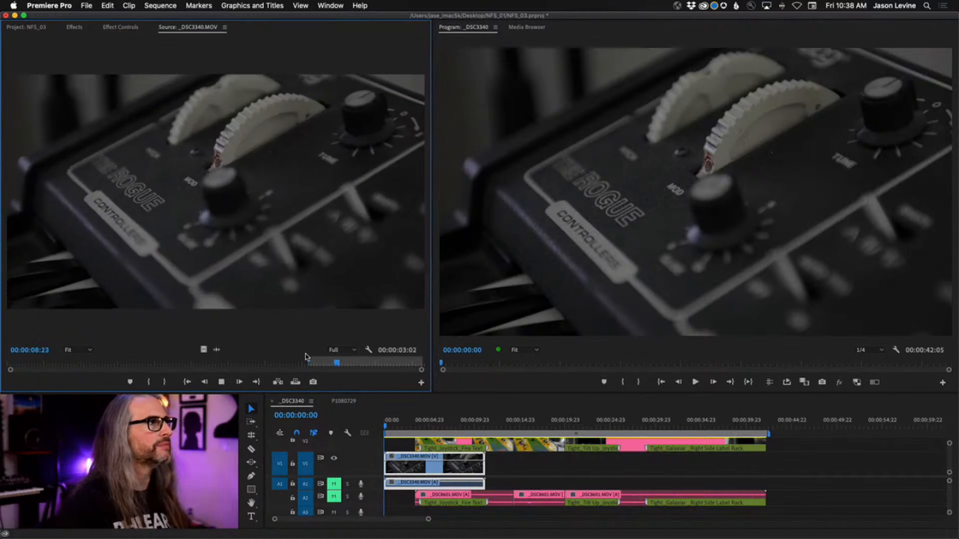
pyautogui.press('space')
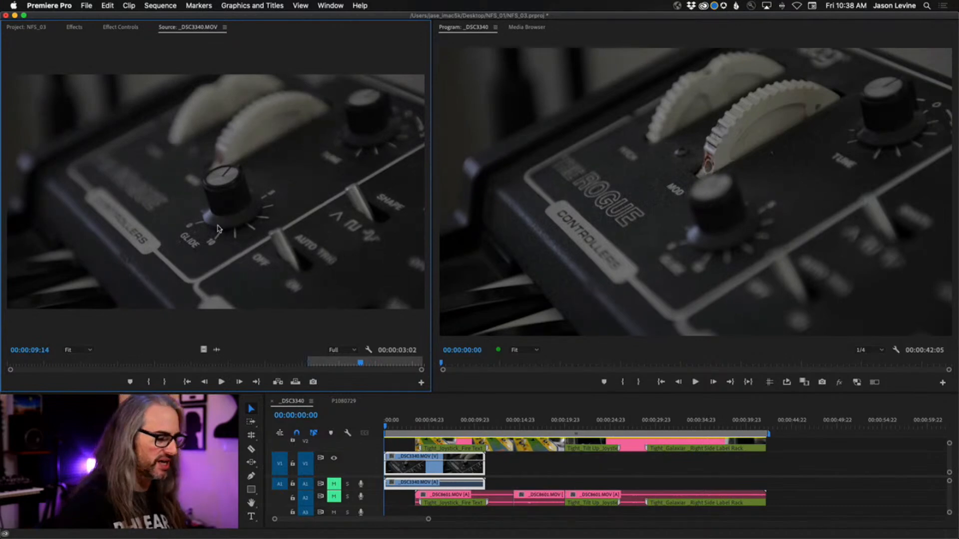
pyautogui.press('o')
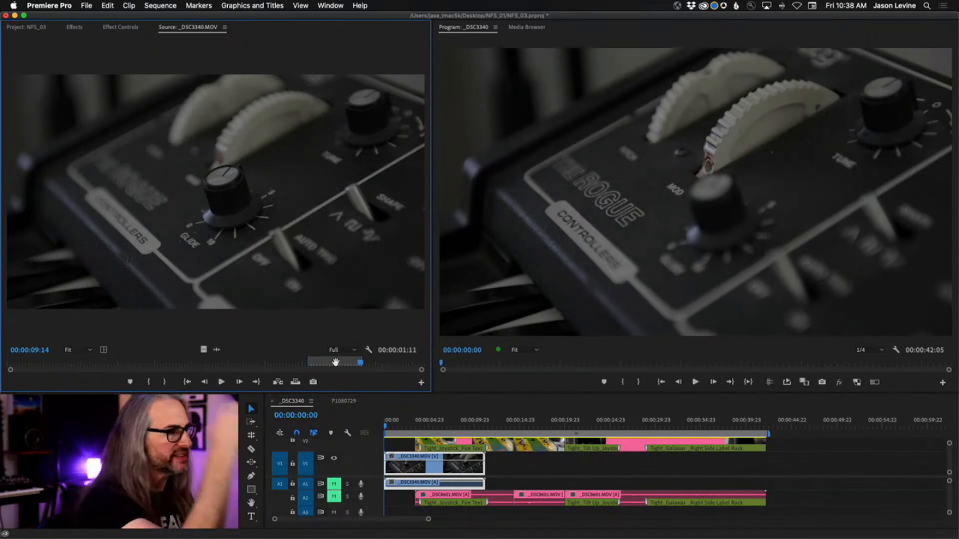
# Step: Slide the marked In-to-Out range earlier in the source clip and back to 00:00:08:05 through 00:00:09:15
pyautogui.moveTo(336, 362); pyautogui.dragTo(157, 363)
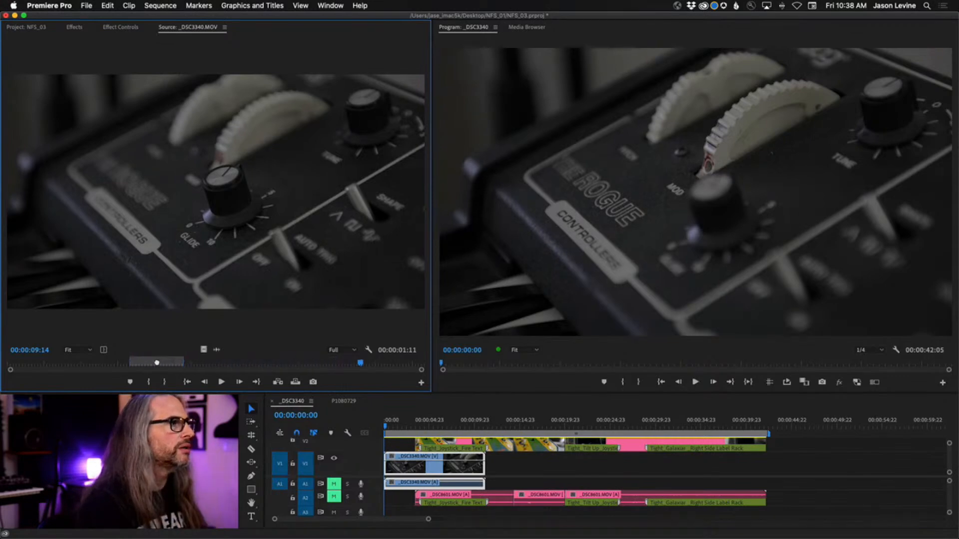
pyautogui.moveTo(353, 364); pyautogui.dragTo(123, 368)
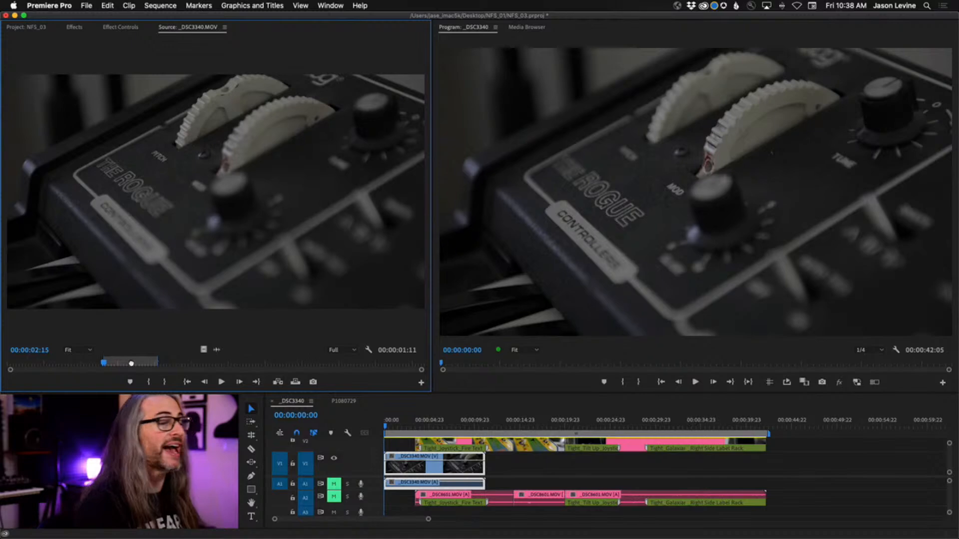
pyautogui.moveTo(104, 364); pyautogui.dragTo(362, 365)
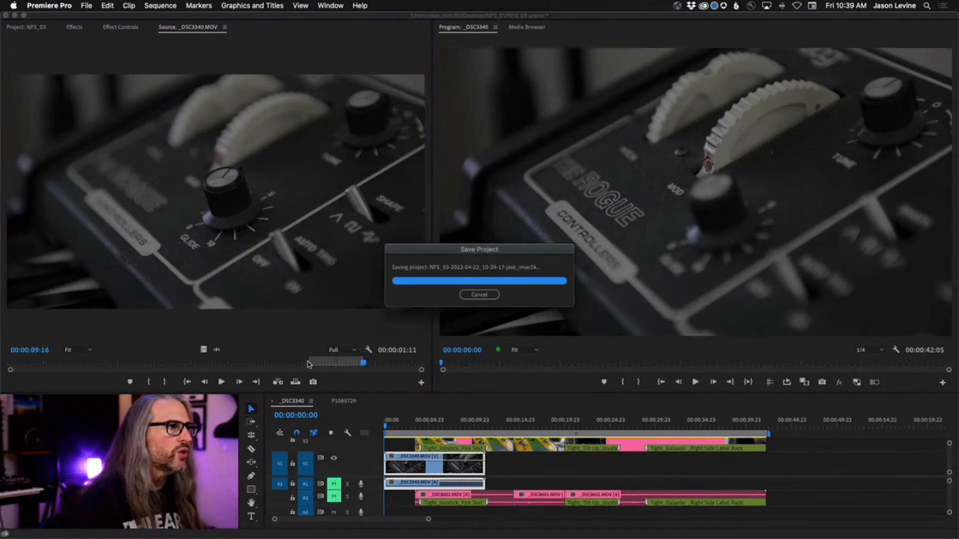
pyautogui.moveTo(311, 363)
pyautogui.mouseDown()
pyautogui.moveTo(236, 365)
pyautogui.moveTo(310, 365)
pyautogui.mouseUp()
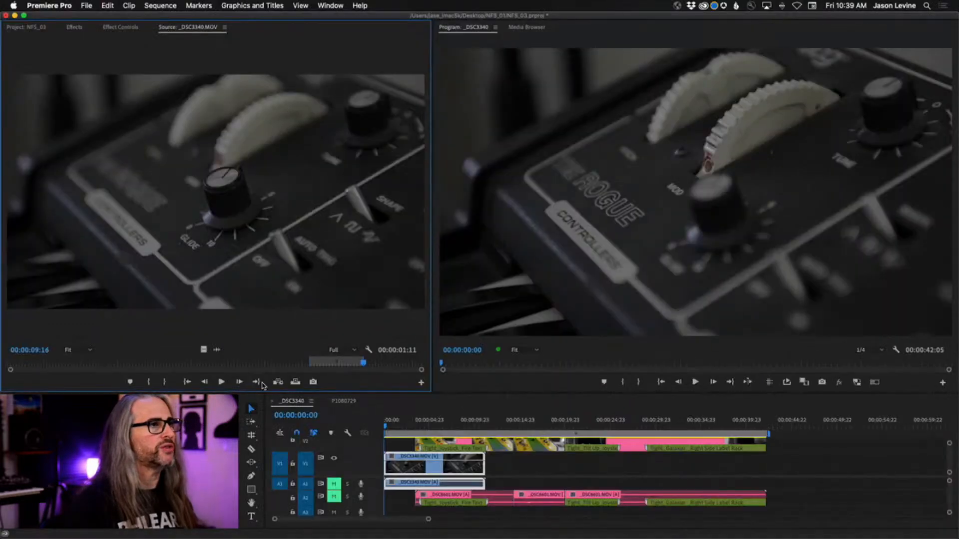
# Step: Move the source playhead away from the marked range, and jump to its In point and Out point
pyautogui.moveTo(362, 365); pyautogui.dragTo(143, 367)
pyautogui.click(187, 382)
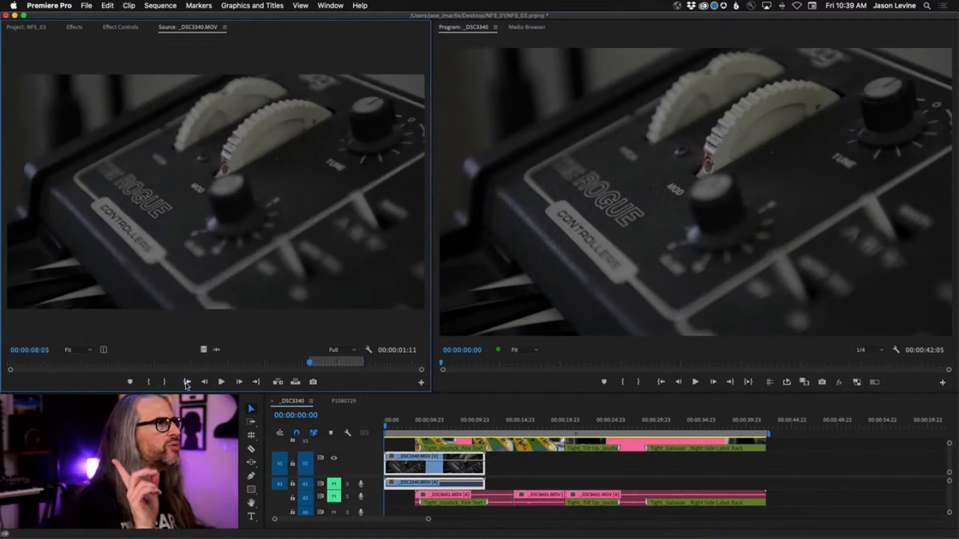
pyautogui.click(258, 384)
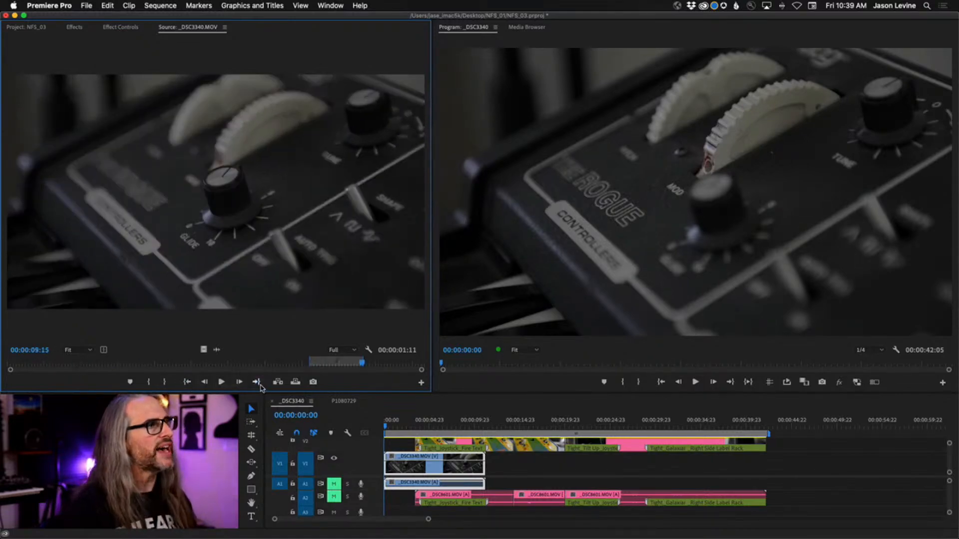
# Step: Jump the source playhead repeatedly between the In and Out points of _DSC3340.MOV, including after nudging it to 00:00:08:04
pyautogui.click(187, 383)
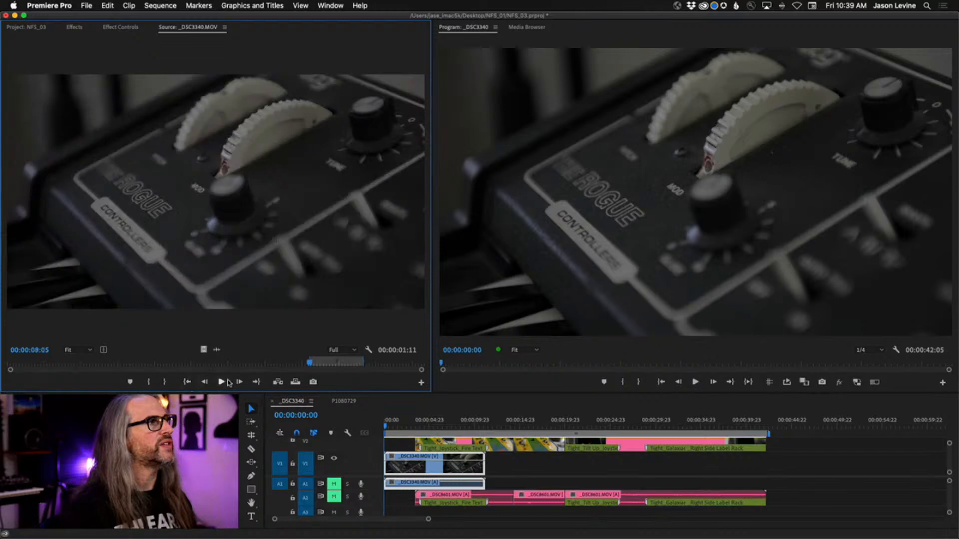
pyautogui.click(257, 382)
pyautogui.click(188, 383)
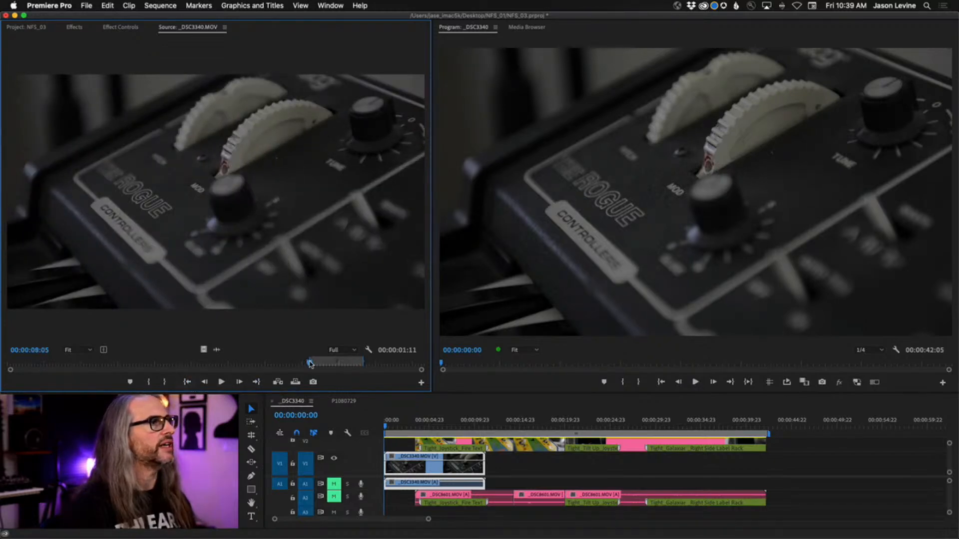
pyautogui.moveTo(312, 366)
pyautogui.mouseDown()
pyautogui.moveTo(231, 368)
pyautogui.moveTo(308, 369)
pyautogui.mouseUp()
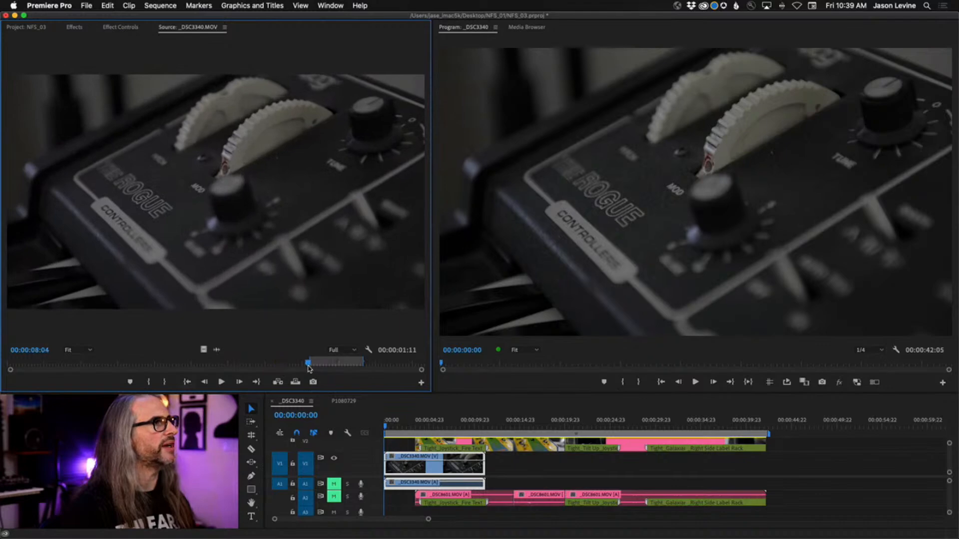
pyautogui.click(185, 382)
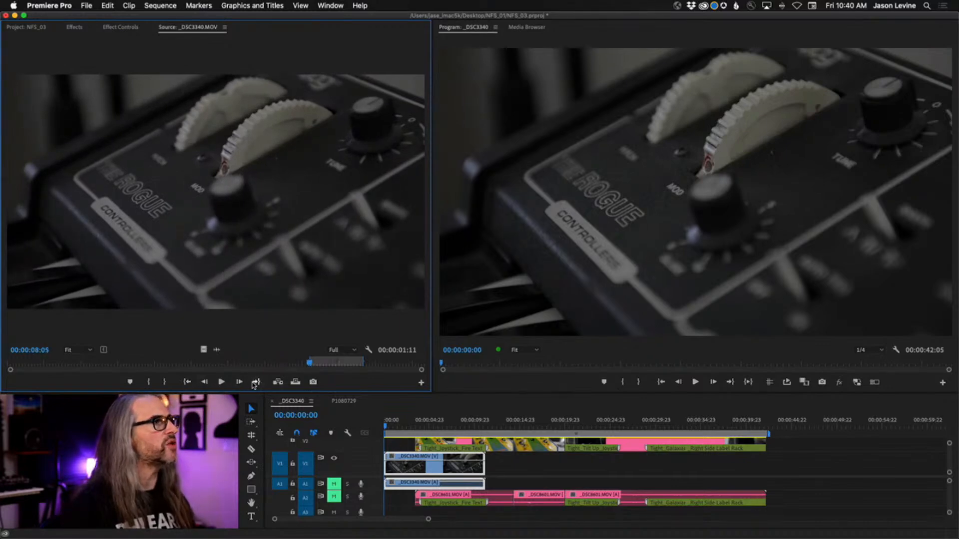
pyautogui.click(255, 383)
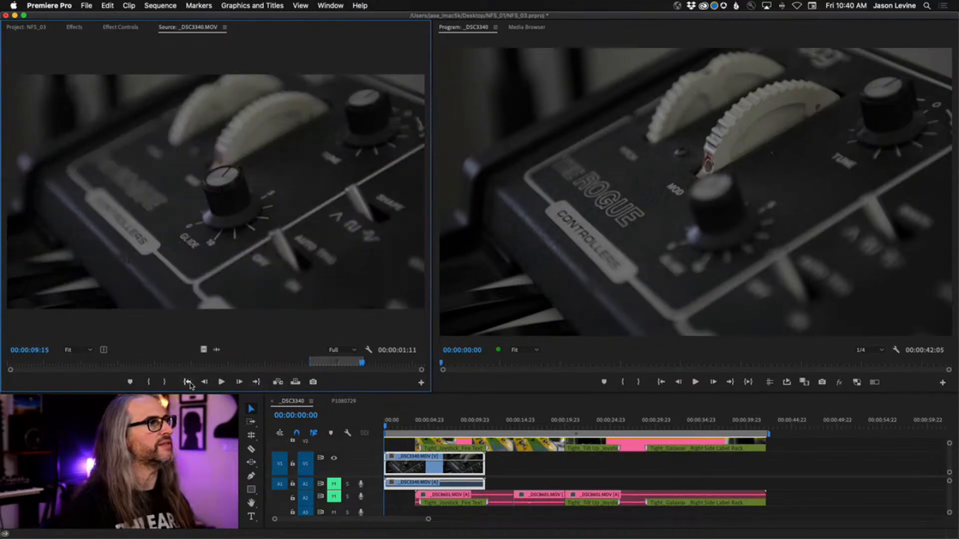
pyautogui.click(188, 383)
pyautogui.click(256, 384)
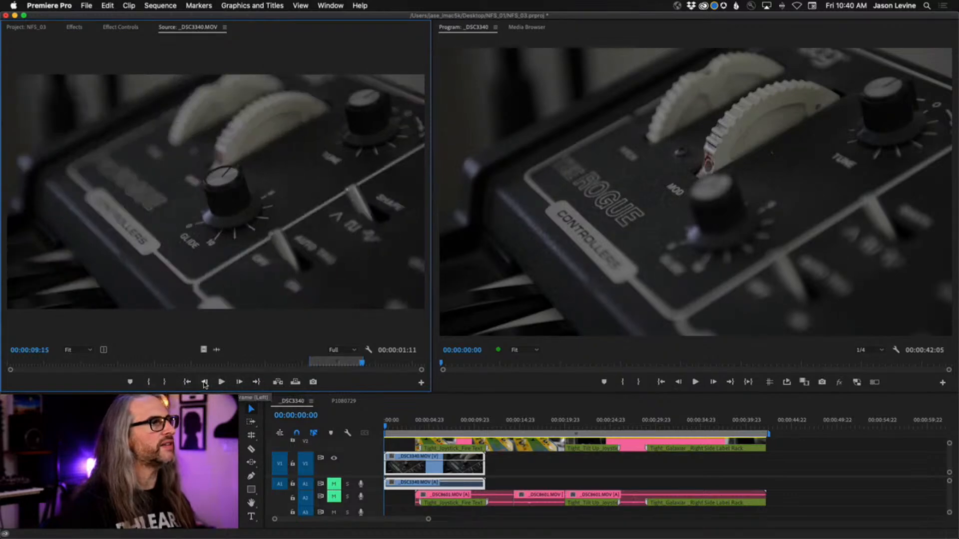
pyautogui.click(186, 382)
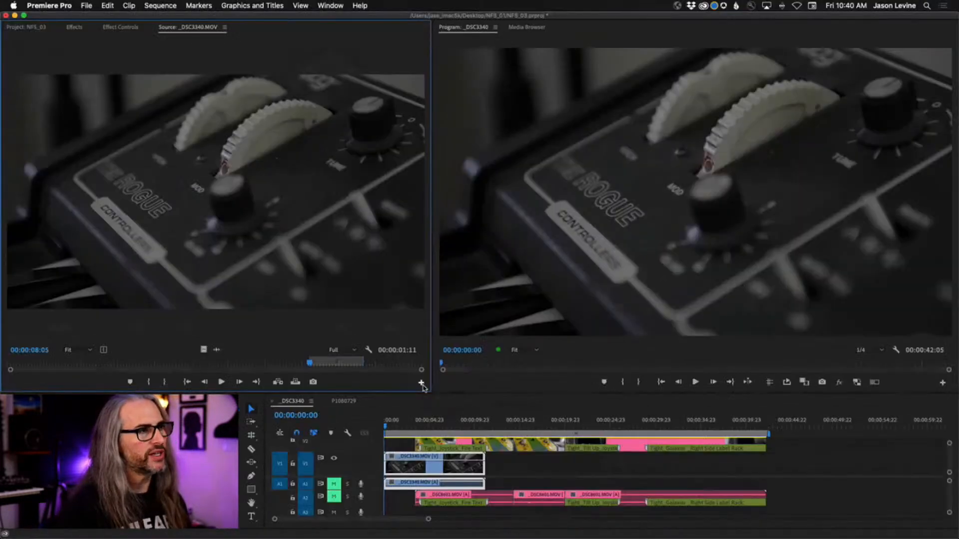
# Step: Try adding the Loop Playback button to the Source monitor's transport controls, and discard the customization
pyautogui.click(414, 374)
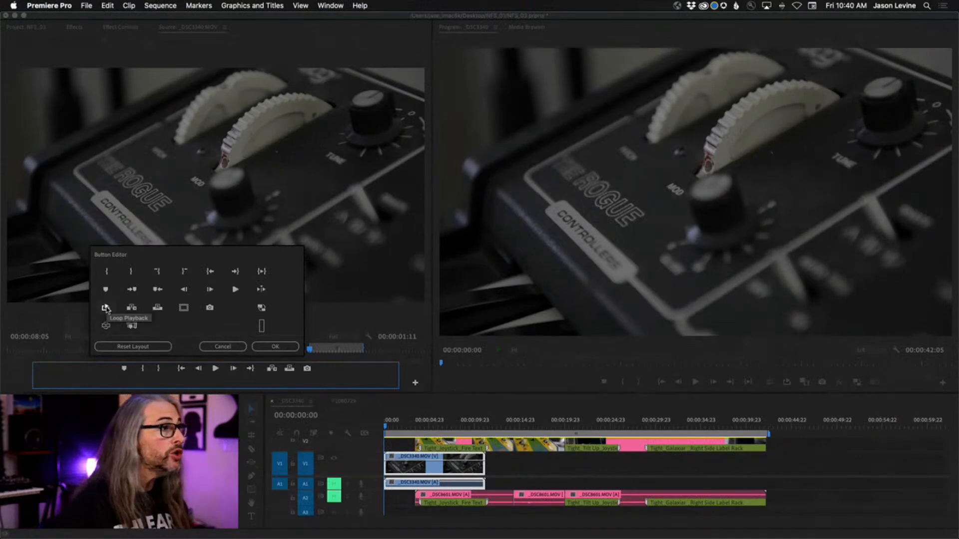
pyautogui.moveTo(105, 308); pyautogui.dragTo(272, 375)
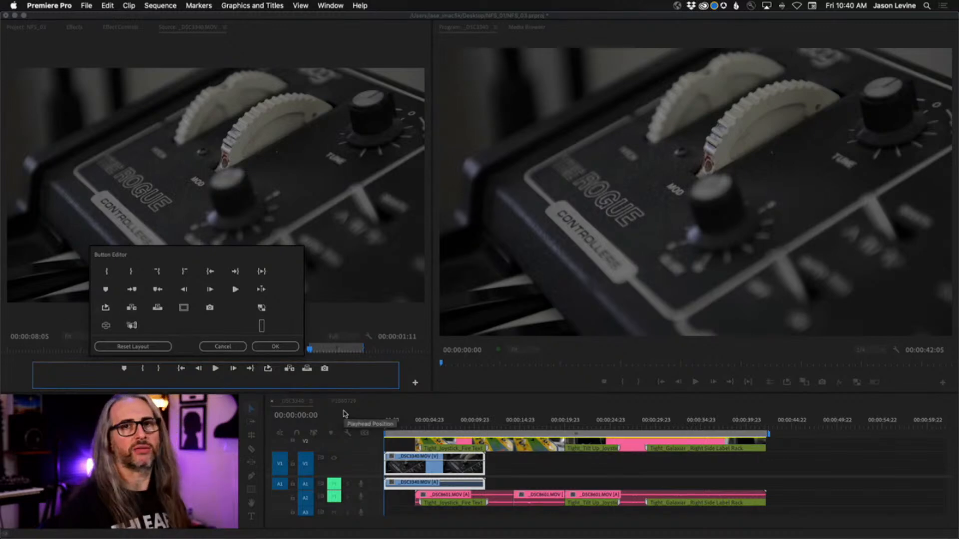
pyautogui.click(286, 371)
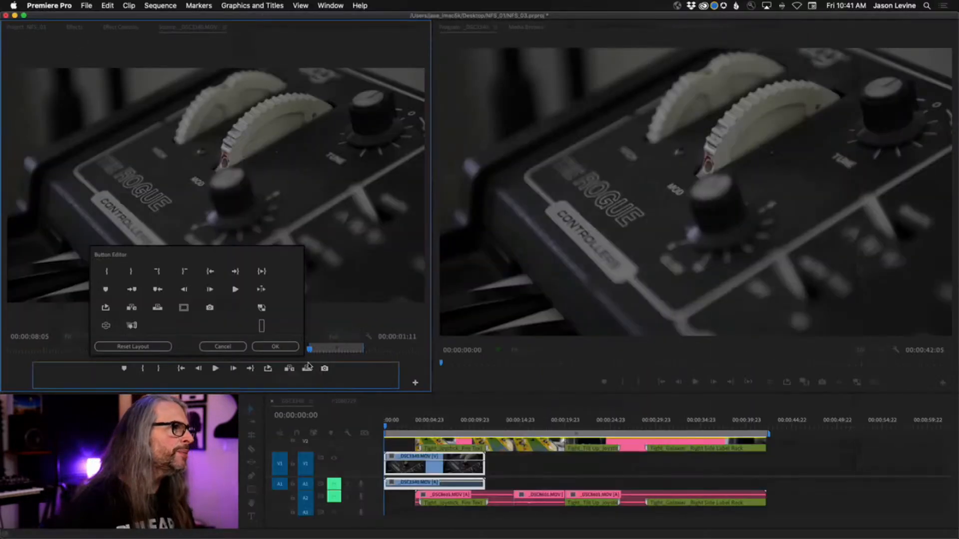
pyautogui.click(220, 345)
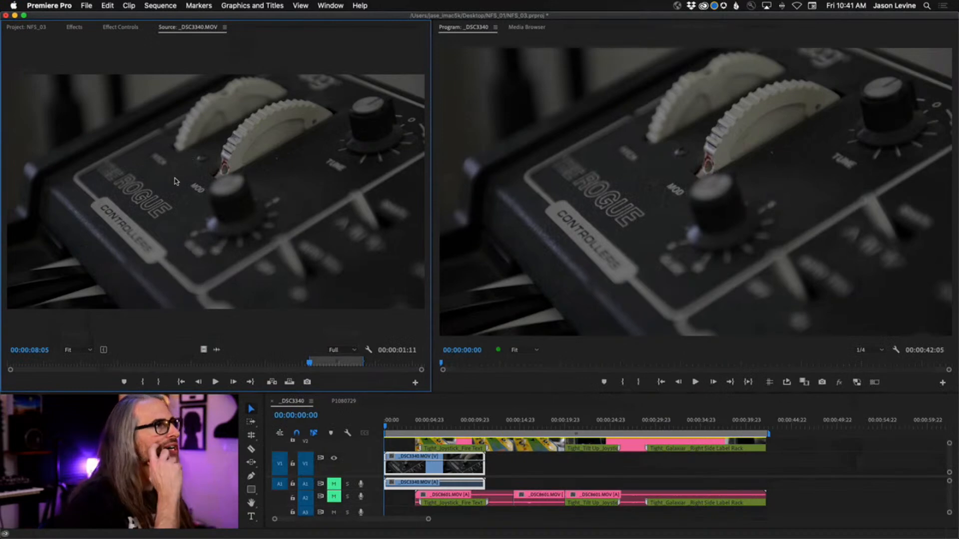
# Step: Examine the frame export name, format choices and project import option for the source clip's Out point frame, without exporting
pyautogui.click(250, 383)
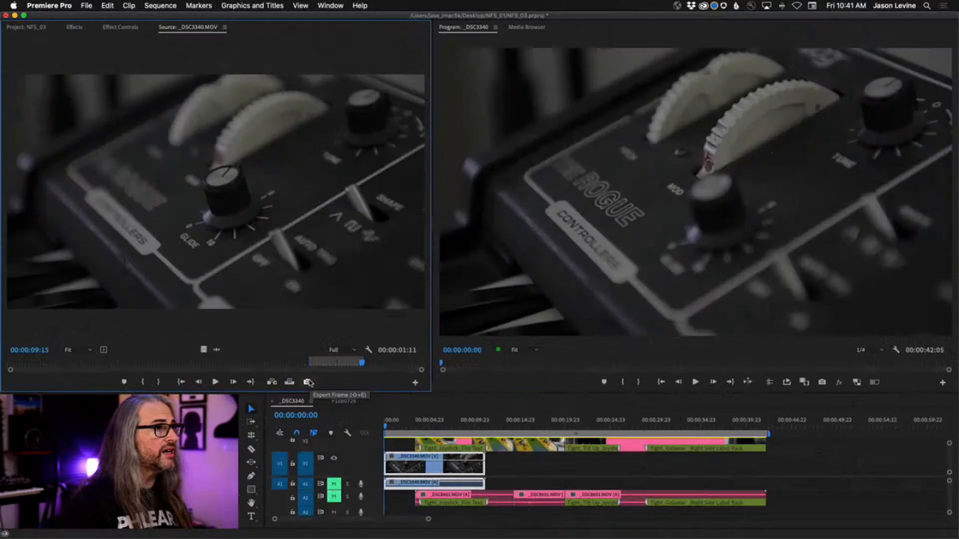
pyautogui.click(307, 382)
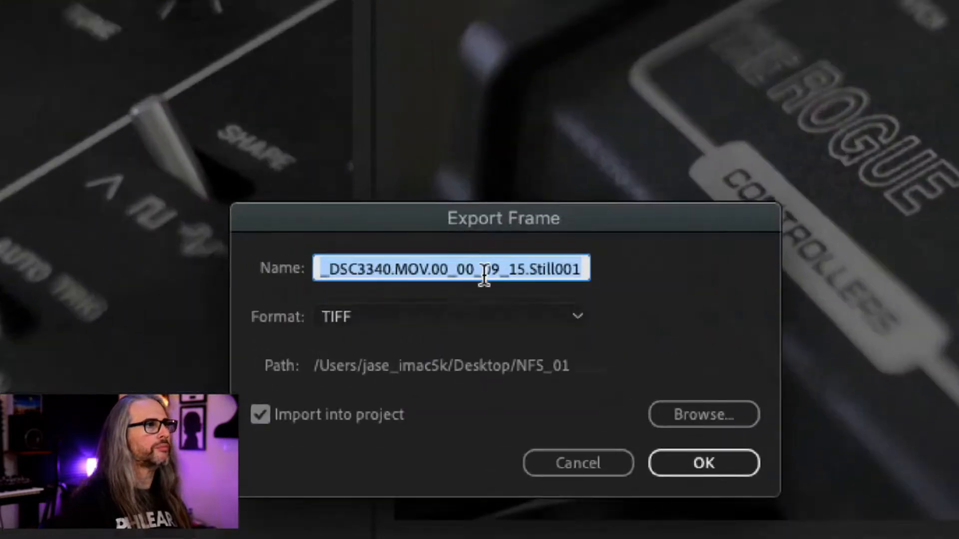
pyautogui.click(489, 264)
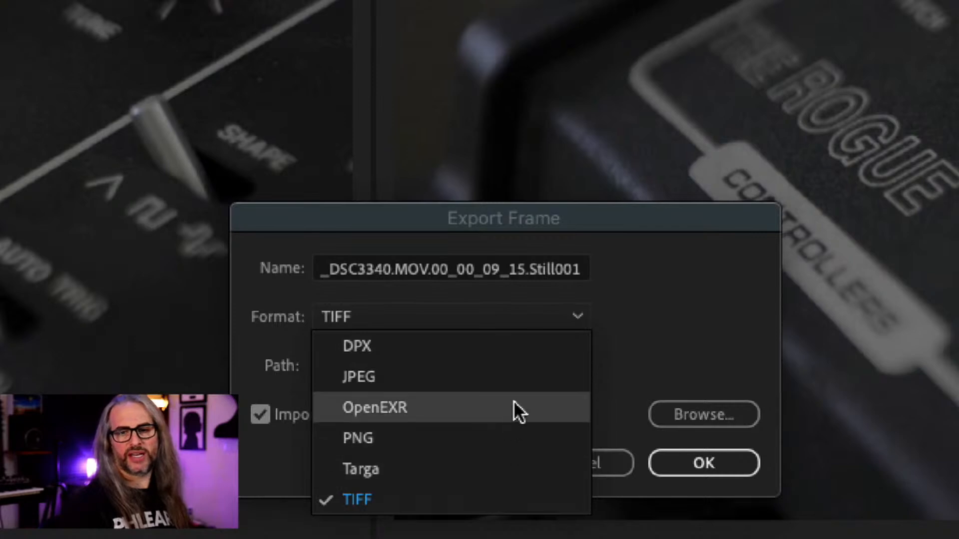
pyautogui.click(555, 225)
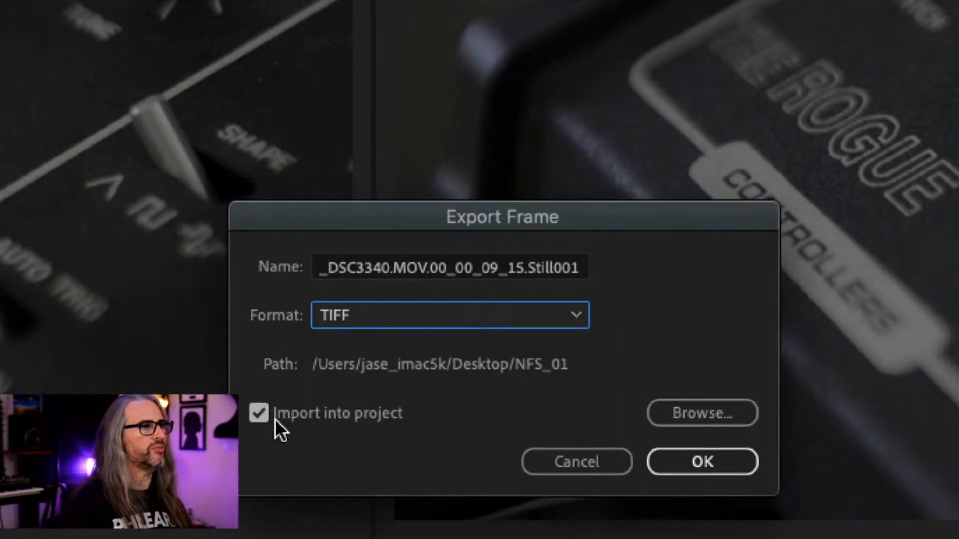
pyautogui.click(577, 462)
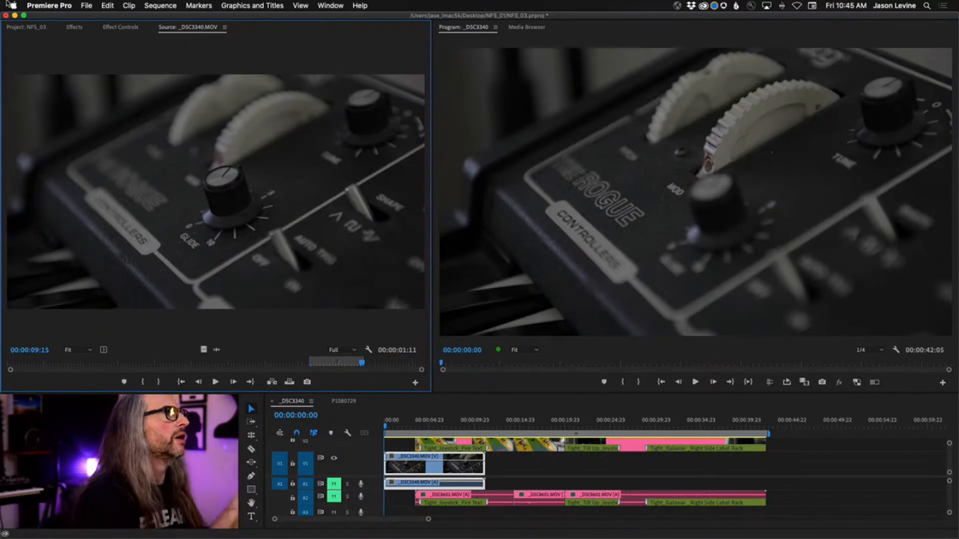
# Step: Load CASIO__DSC3908.MOV into the Source monitor and mark its In point at 00:00:02:00 and Out point at 00:00:04:23
pyautogui.click(17, 31)
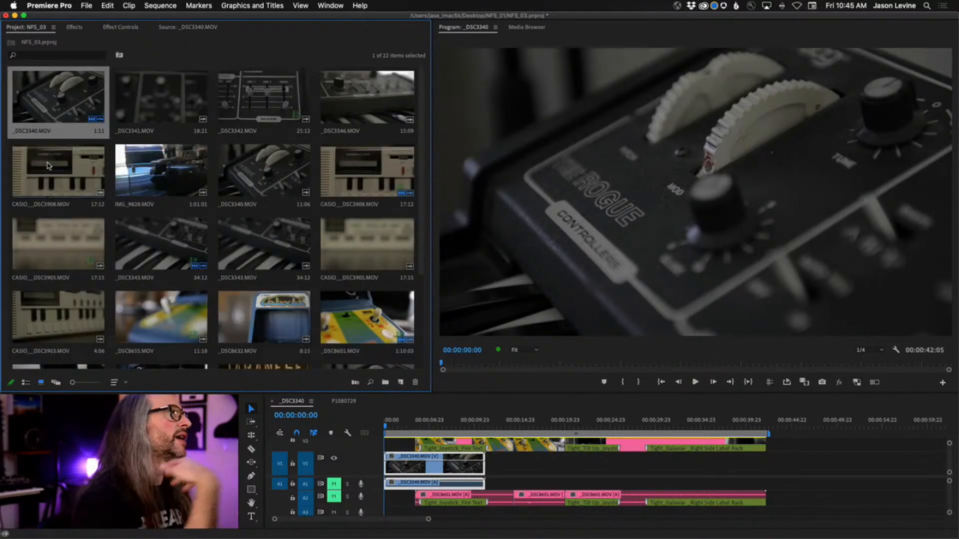
pyautogui.doubleClick(46, 165)
pyautogui.click(55, 367)
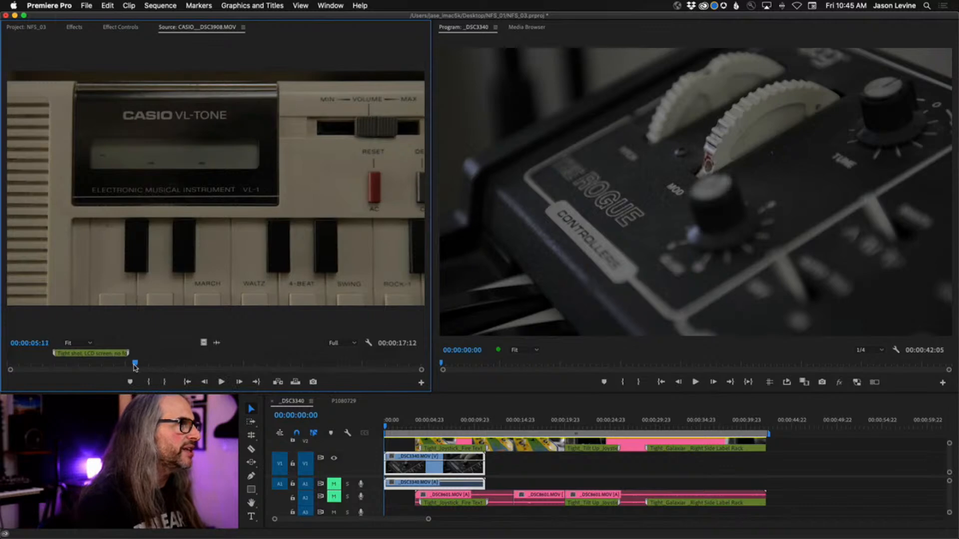
pyautogui.moveTo(55, 368)
pyautogui.mouseDown()
pyautogui.moveTo(325, 367)
pyautogui.moveTo(55, 370)
pyautogui.mouseUp()
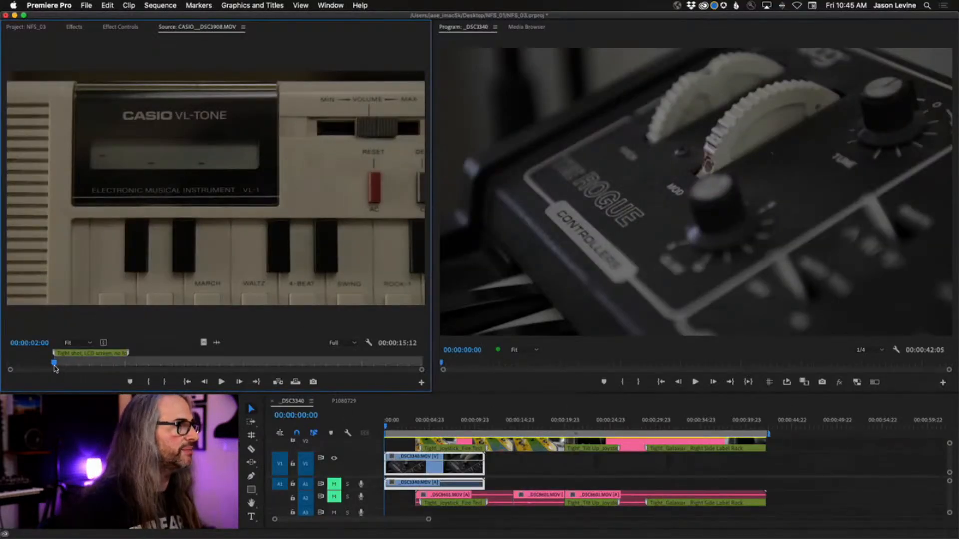
pyautogui.click(125, 367)
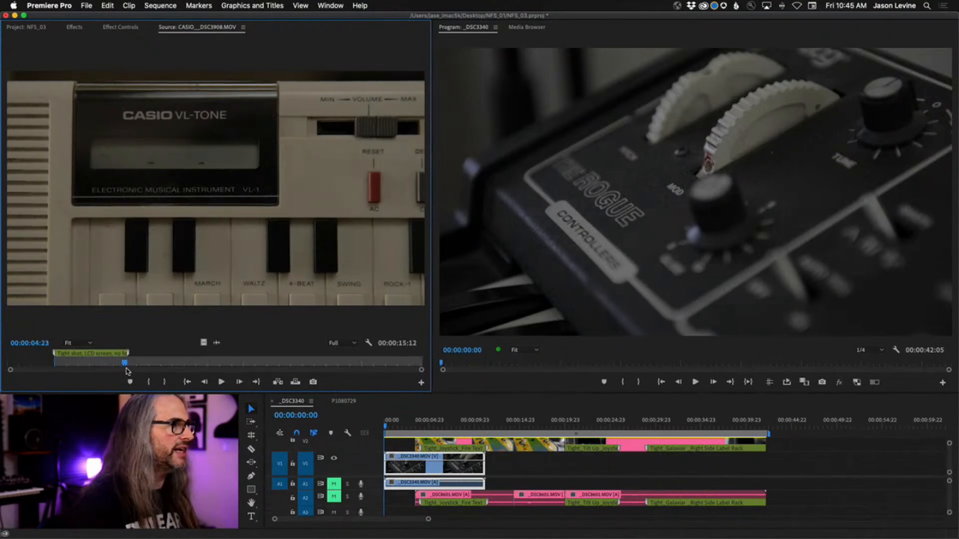
# Step: Load _DSC3342.MOV into the Source monitor and mark an In-to-Out range 00:00:03:20 long, ending at 00:00:05:07
pyautogui.click(23, 28)
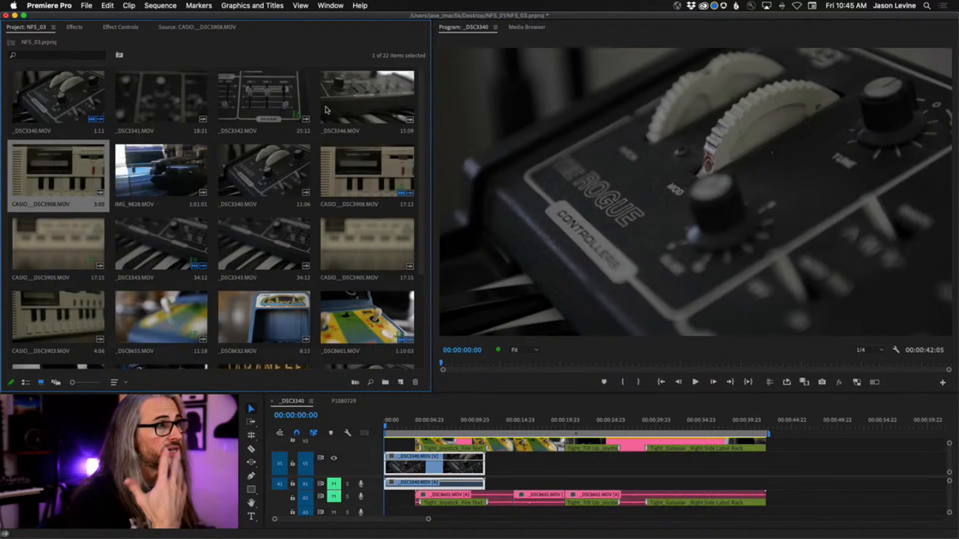
pyautogui.doubleClick(255, 99)
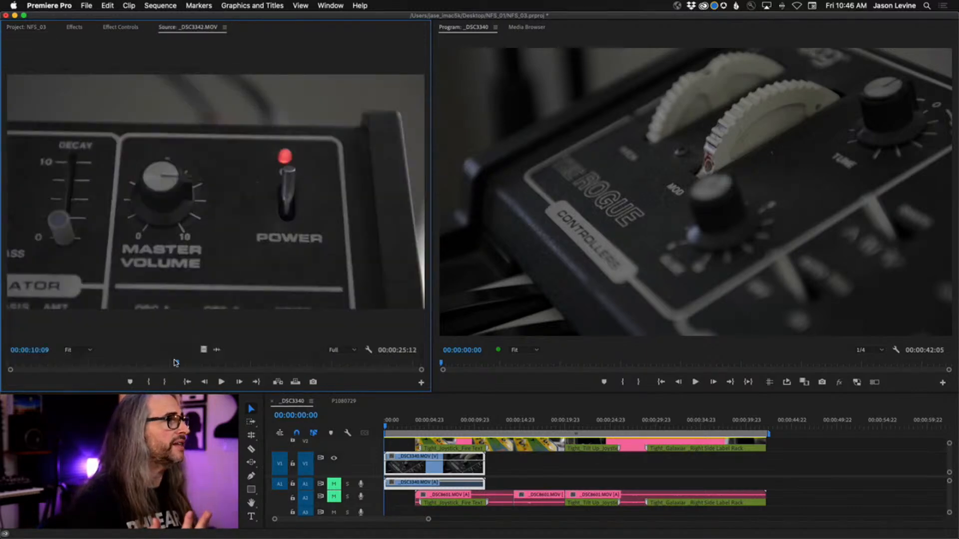
pyautogui.click(91, 363)
pyautogui.moveTo(91, 362)
pyautogui.mouseDown()
pyautogui.moveTo(32, 364)
pyautogui.moveTo(92, 362)
pyautogui.mouseUp()
pyautogui.press('o')
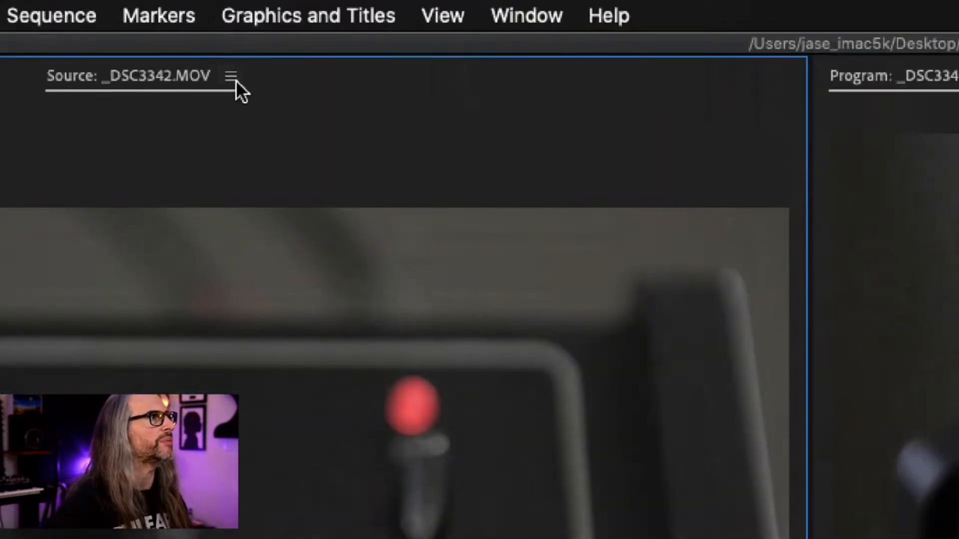
# Step: Switch between the recently loaded sources P1080729 and _DSC8663.MOV, and scrub _DSC8663.MOV back to 00:00:08:16
pyautogui.click(232, 77)
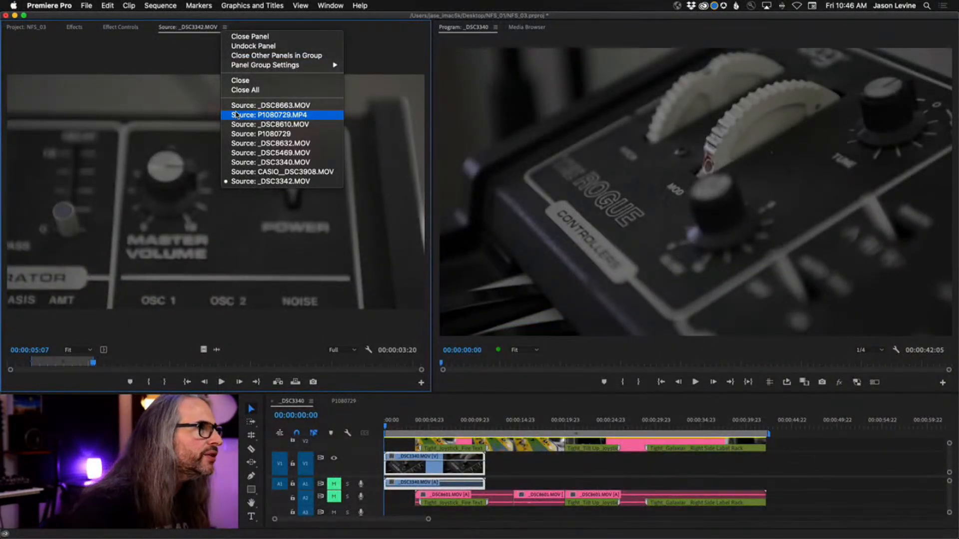
pyautogui.click(254, 135)
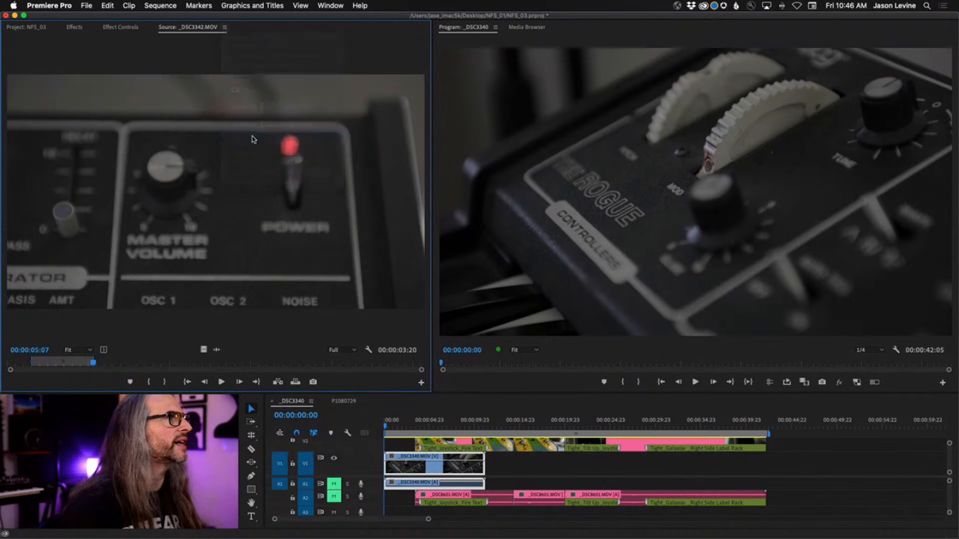
pyautogui.click(210, 27)
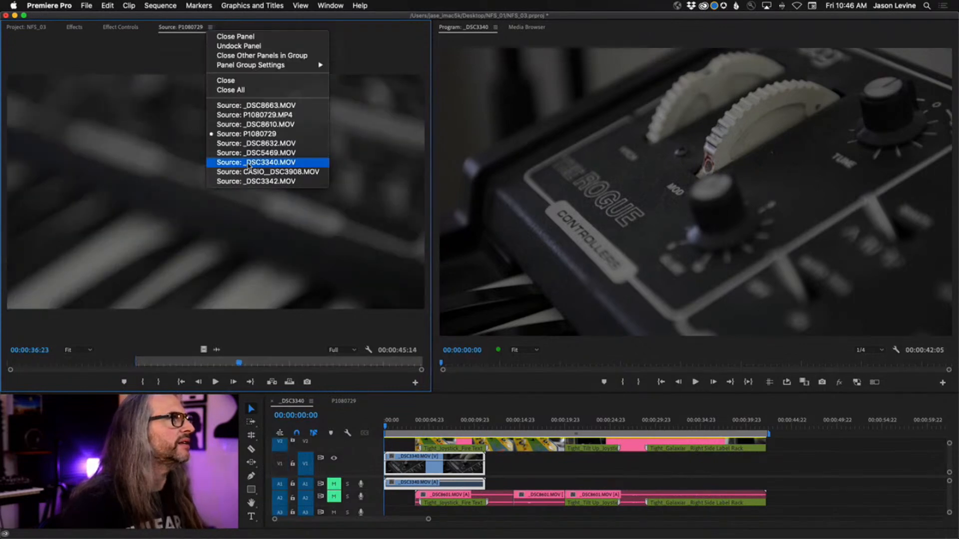
pyautogui.click(255, 107)
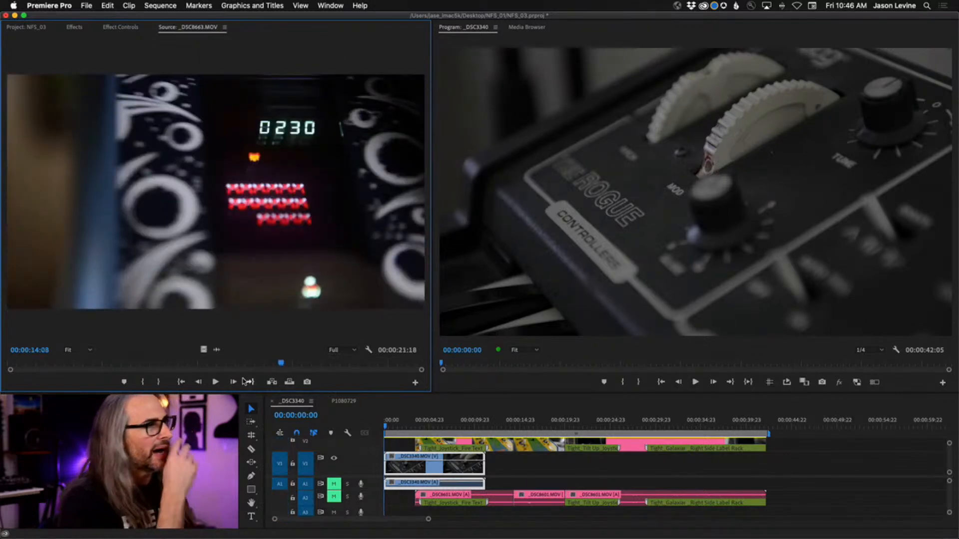
pyautogui.moveTo(282, 364); pyautogui.dragTo(173, 363)
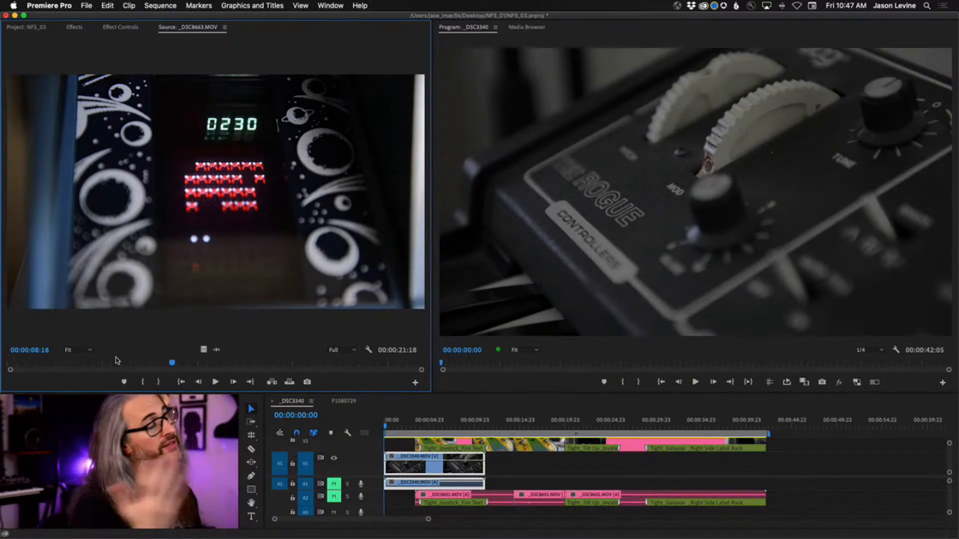
# Step: Load _DSC5469.MOV from the project into the Source monitor and scrub its opening seconds, ending at 00:00:01:12
pyautogui.click(43, 27)
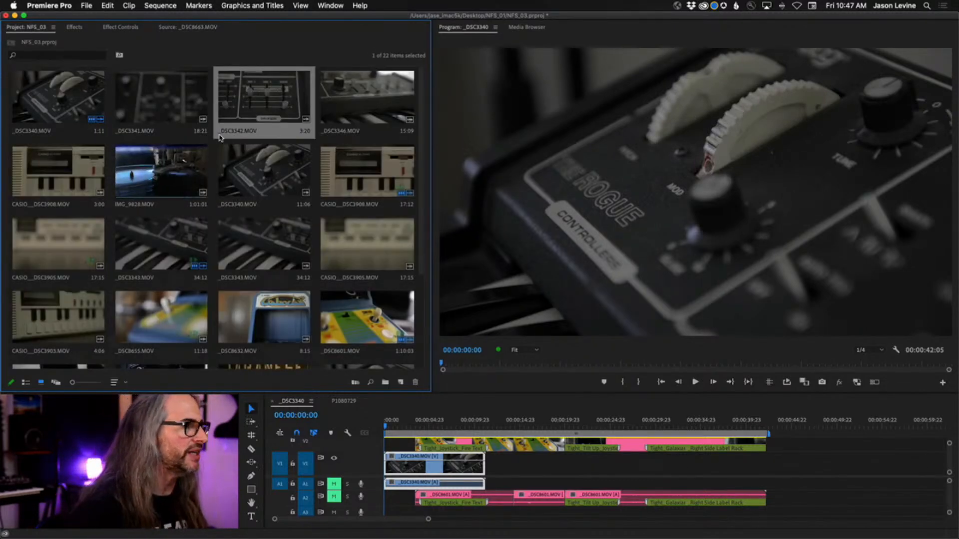
pyautogui.scroll(-3, 216, 265)
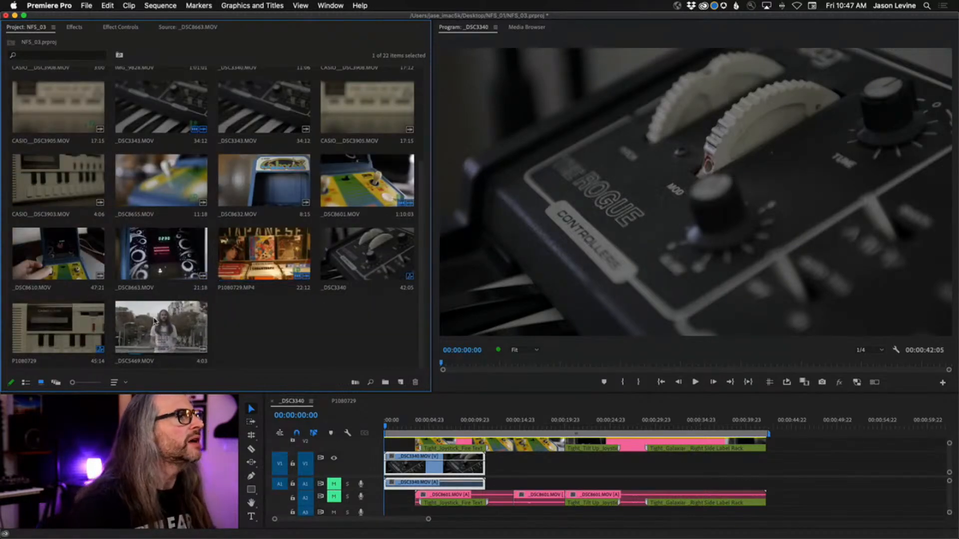
pyautogui.doubleClick(155, 320)
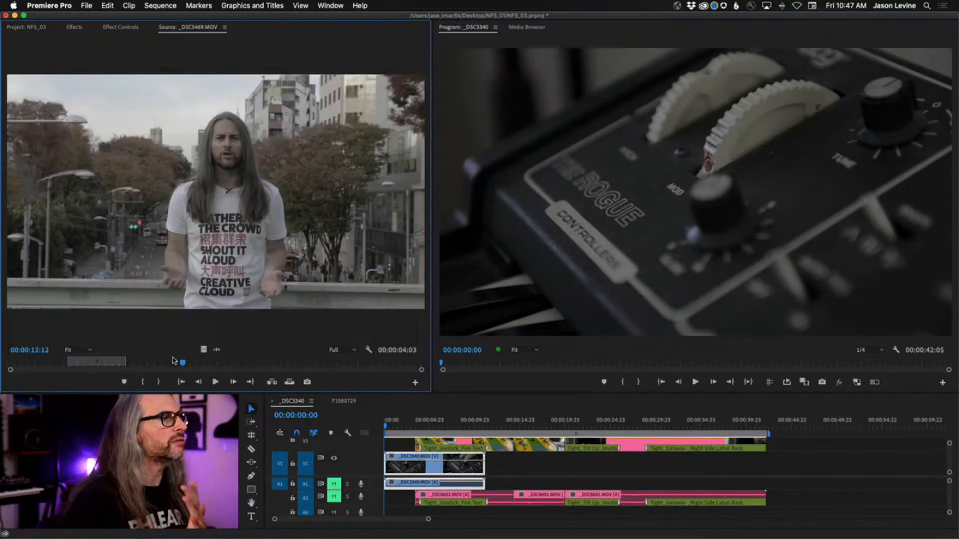
pyautogui.moveTo(159, 363); pyautogui.dragTo(24, 365)
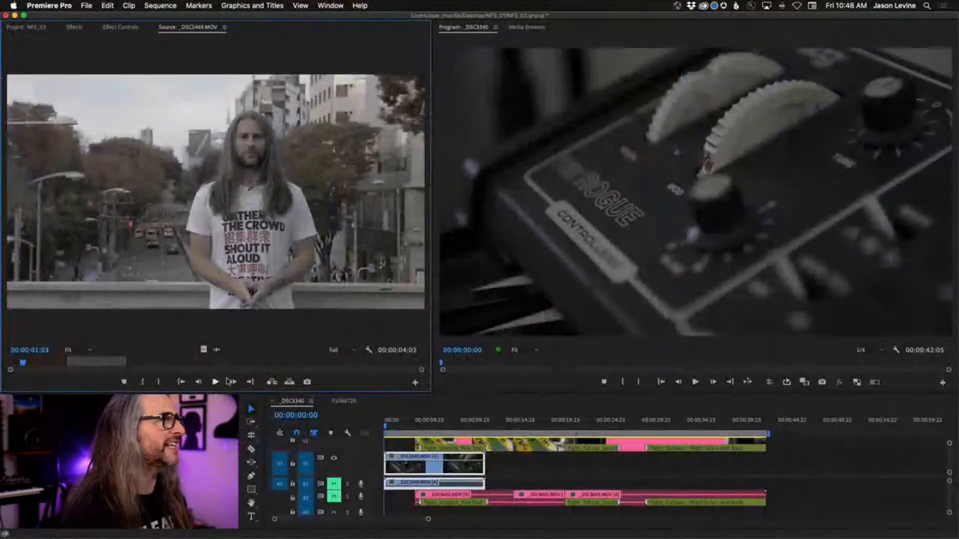
pyautogui.moveTo(22, 364); pyautogui.dragTo(55, 365)
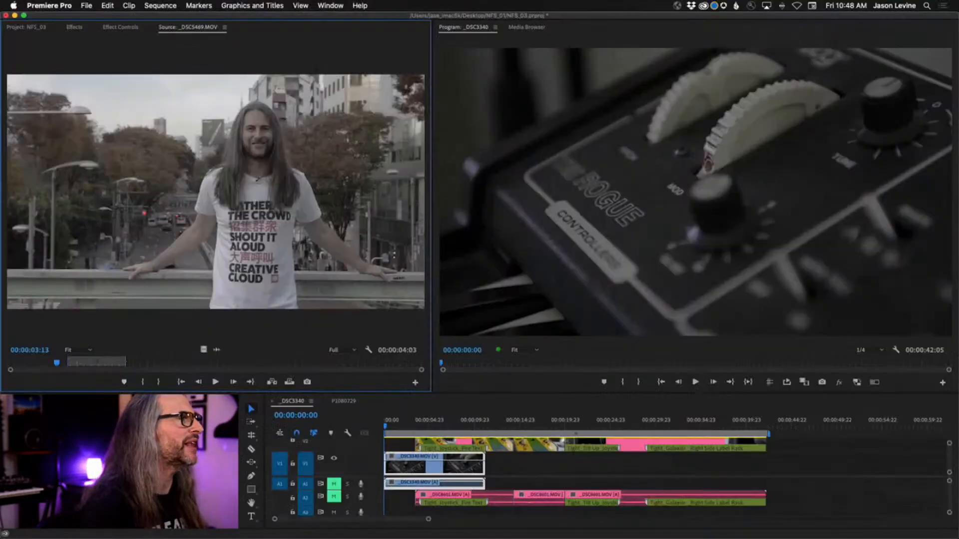
pyautogui.click(35, 363)
pyautogui.moveTo(35, 364); pyautogui.dragTo(28, 364)
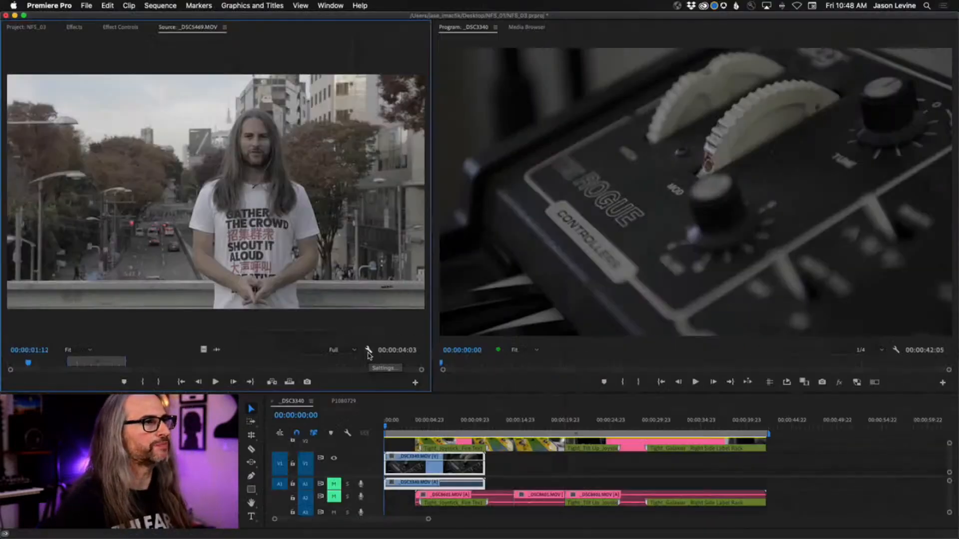
# Step: Show _DSC5469.MOV as an audio waveform in the Source monitor and scrub to the start of its marked range, ending at 00:00:04:09
pyautogui.click(369, 345)
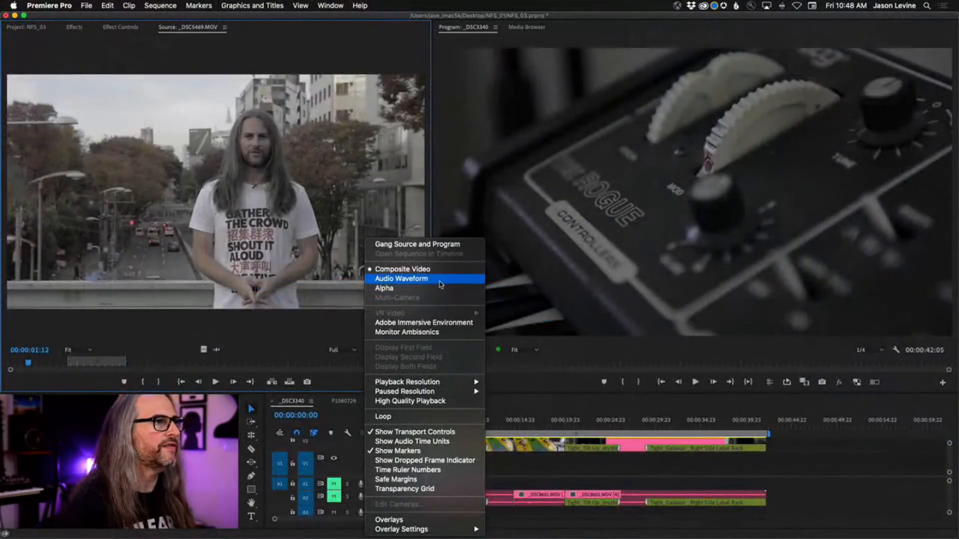
pyautogui.click(450, 279)
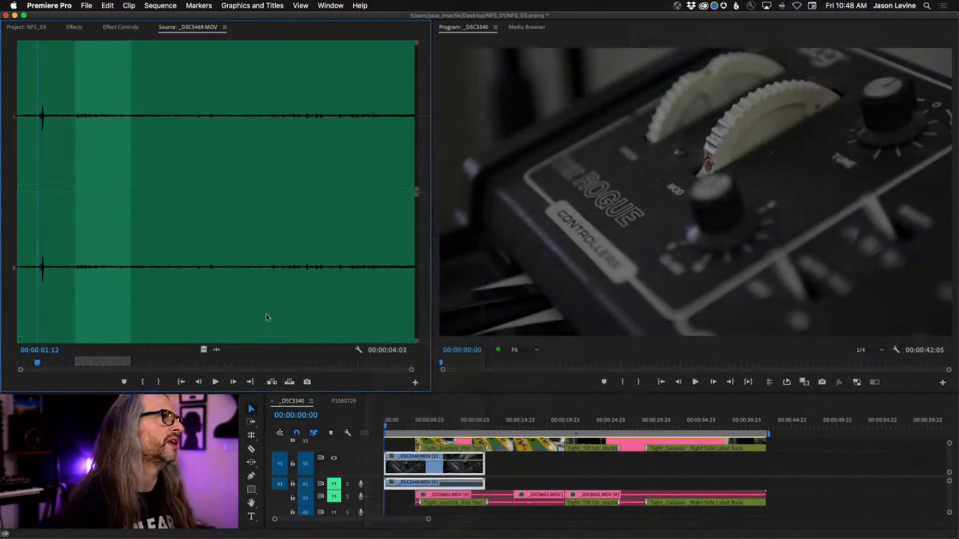
pyautogui.click(39, 364)
pyautogui.moveTo(38, 363); pyautogui.dragTo(74, 366)
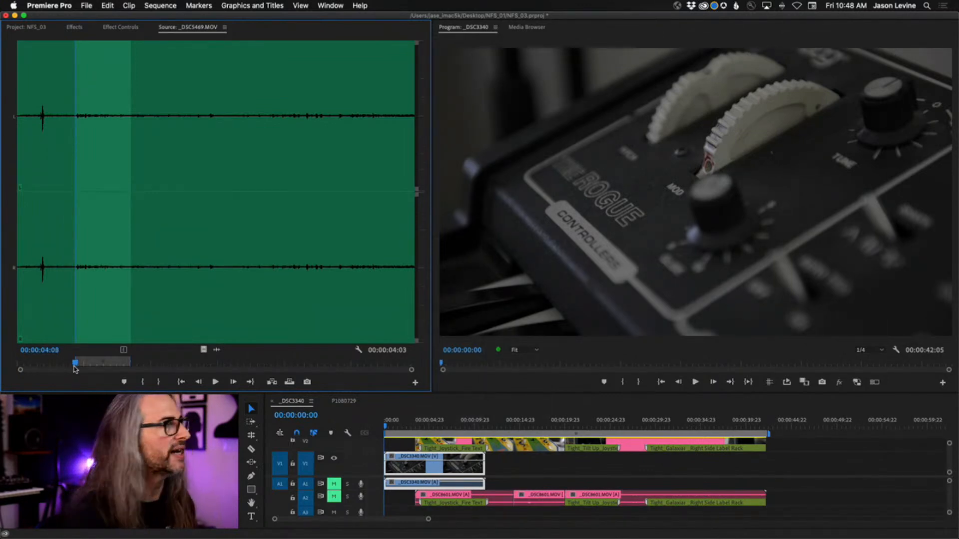
pyautogui.press('Right')
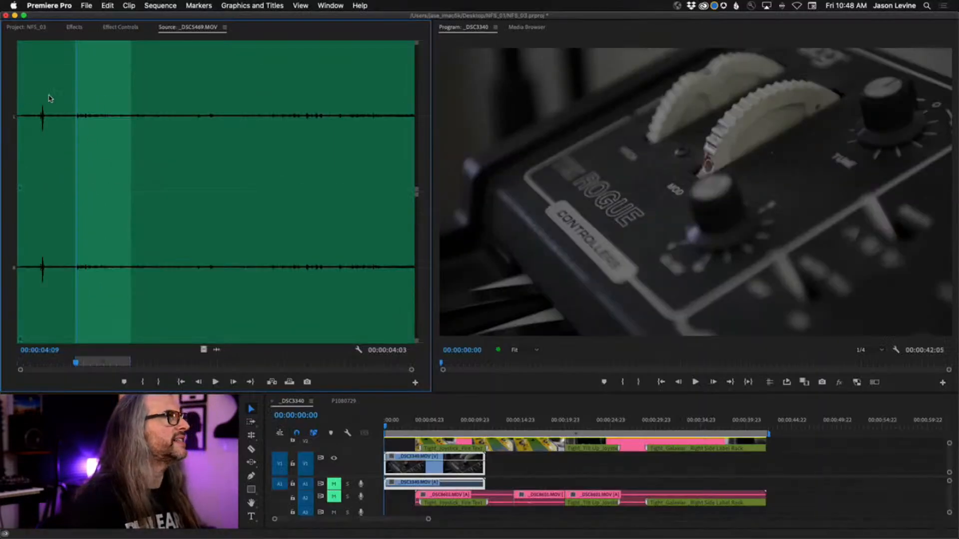
# Step: Scrub and briefly play the waveform up to 00:00:17:23, and inspect it in the maximized Source monitor before restoring the layout
pyautogui.moveTo(75, 363); pyautogui.dragTo(258, 351)
pyautogui.press('space')
pyautogui.press('space')
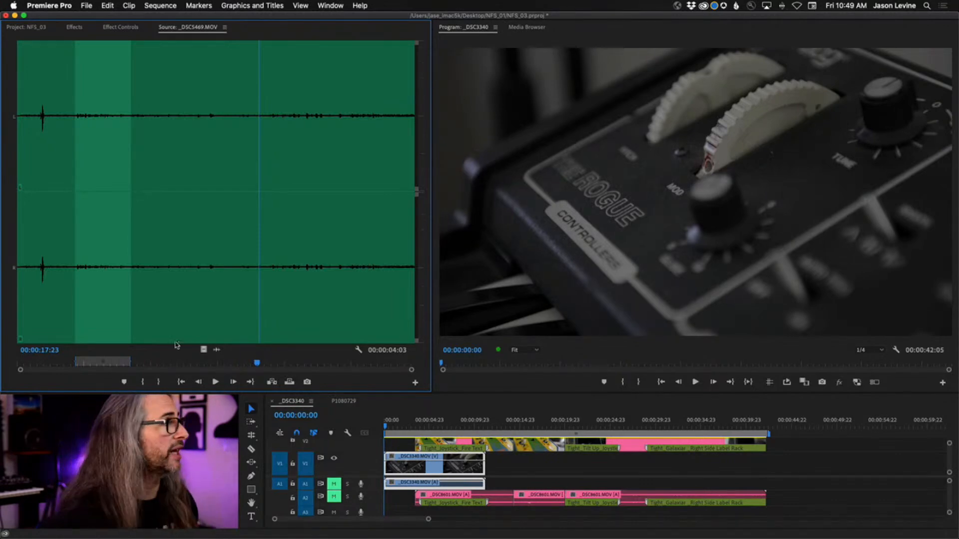
pyautogui.press('`')
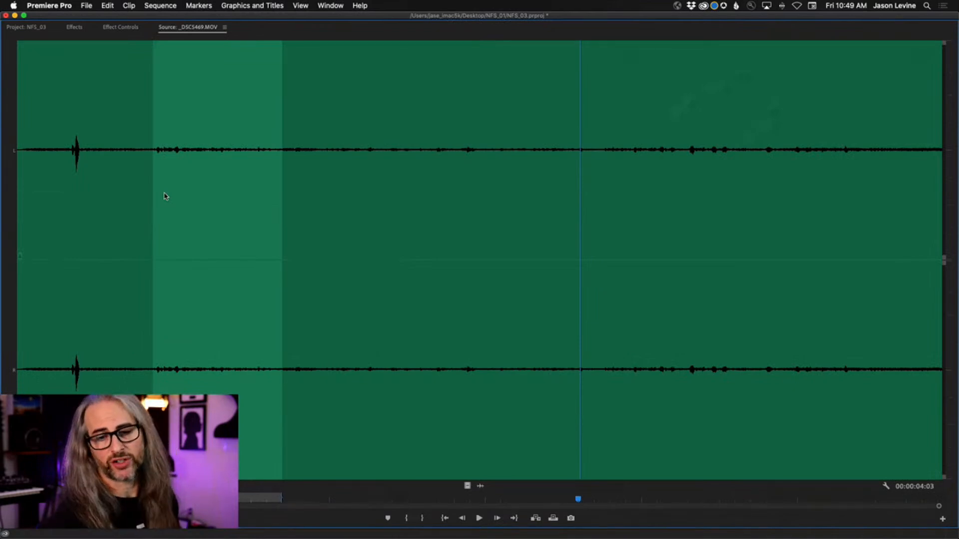
pyautogui.press('`')
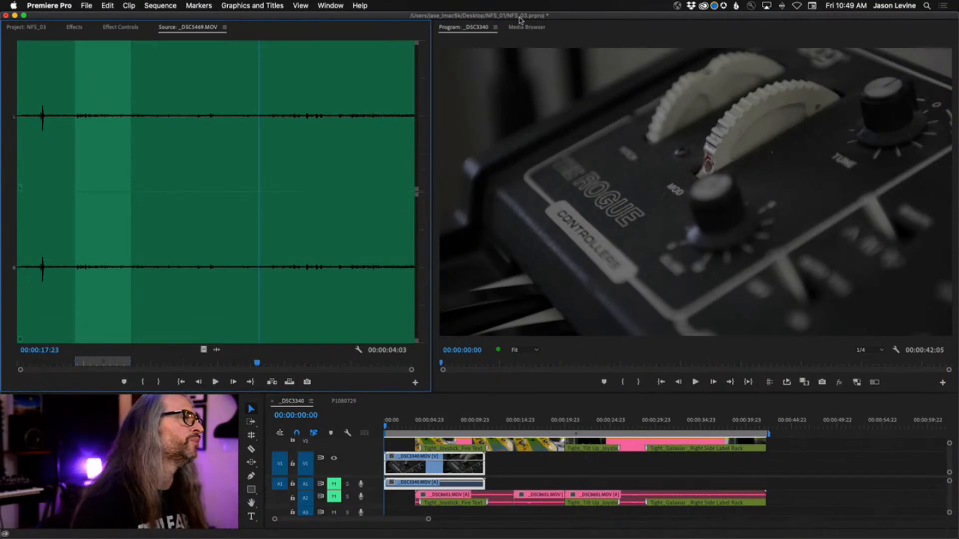
# Step: Return the Source monitor to Composite Video and move its playhead to 00:00:05:21
pyautogui.click(360, 350)
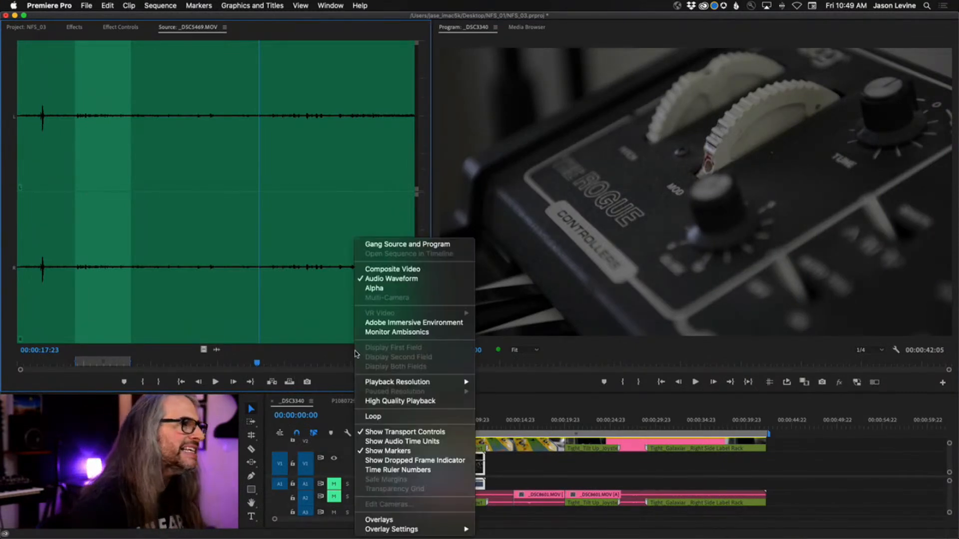
pyautogui.click(408, 268)
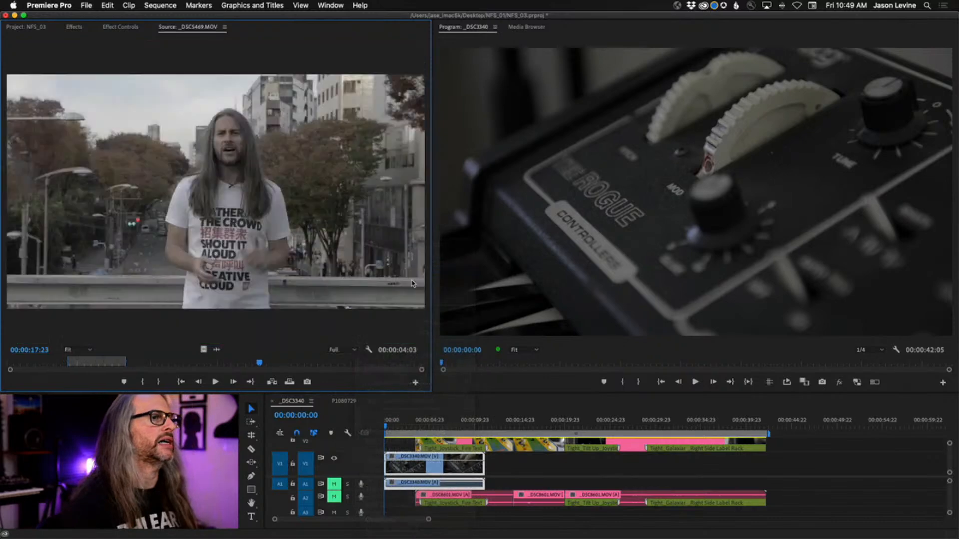
pyautogui.moveTo(260, 364); pyautogui.dragTo(91, 347)
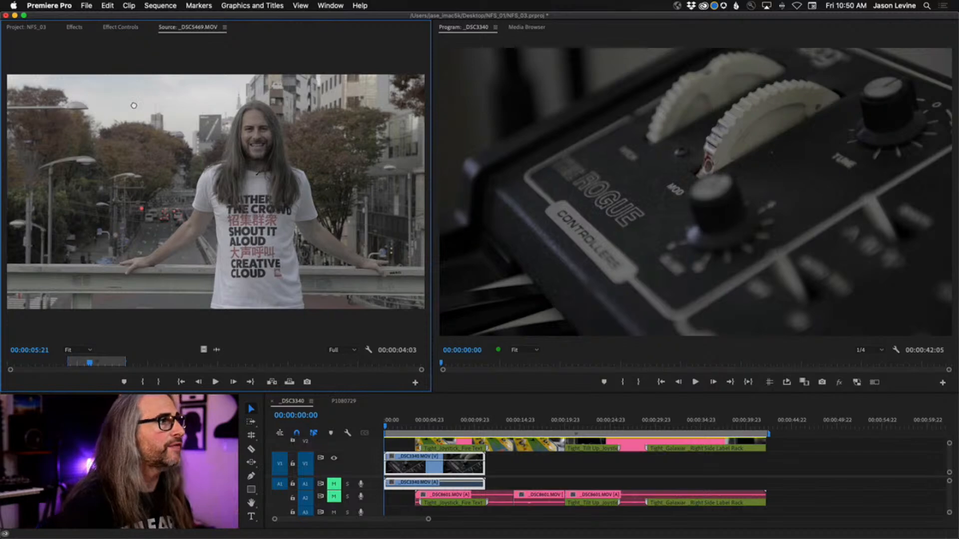
# Step: Place the marked _DSC5469.MOV range at the end of the sequence on V2 and A2, and play it with A2 unmuted
pyautogui.moveTo(162, 140); pyautogui.dragTo(765, 425)
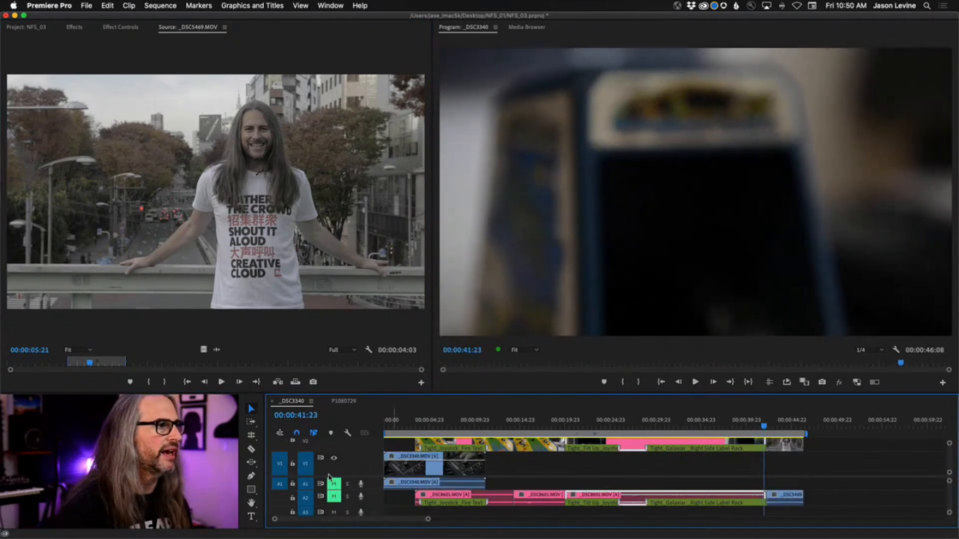
pyautogui.click(334, 497)
pyautogui.press('space')
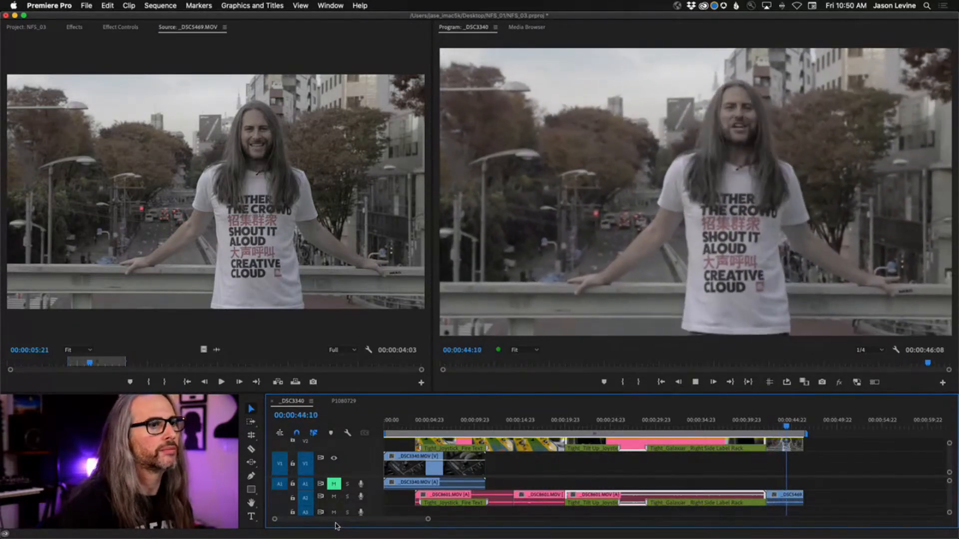
pyautogui.press('space')
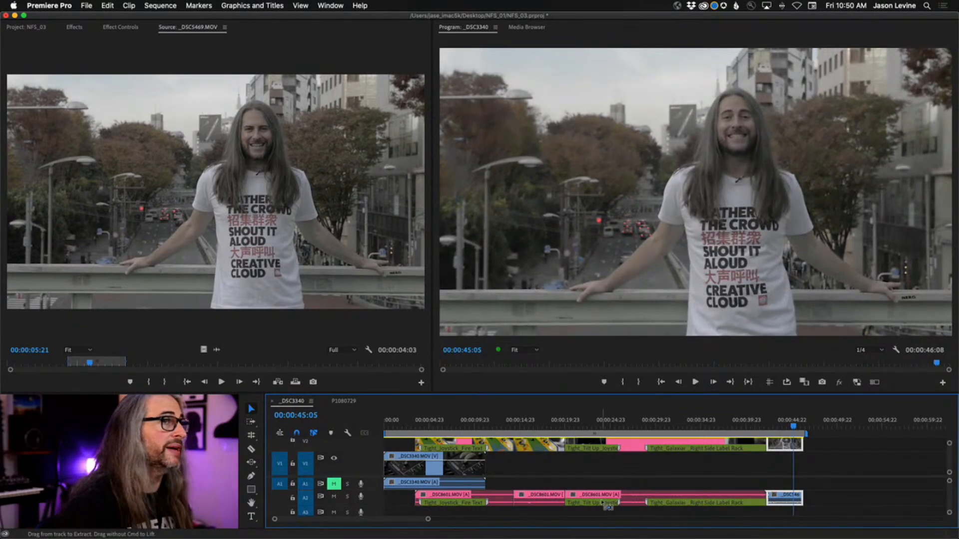
# Step: Replace the added clip with a copy of the marked range on V1 and A1, and unlink its video from its audio
pyautogui.press('Delete')
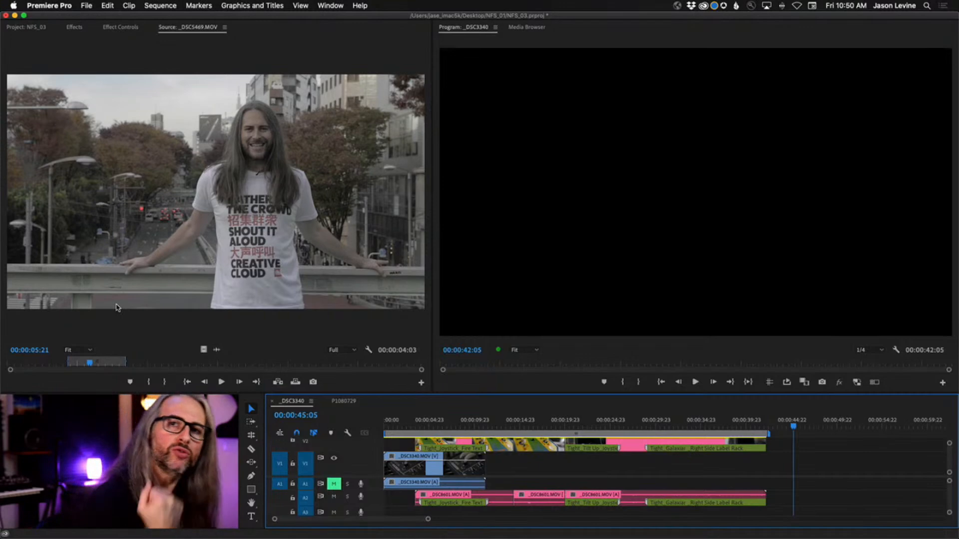
pyautogui.moveTo(77, 191); pyautogui.dragTo(773, 471)
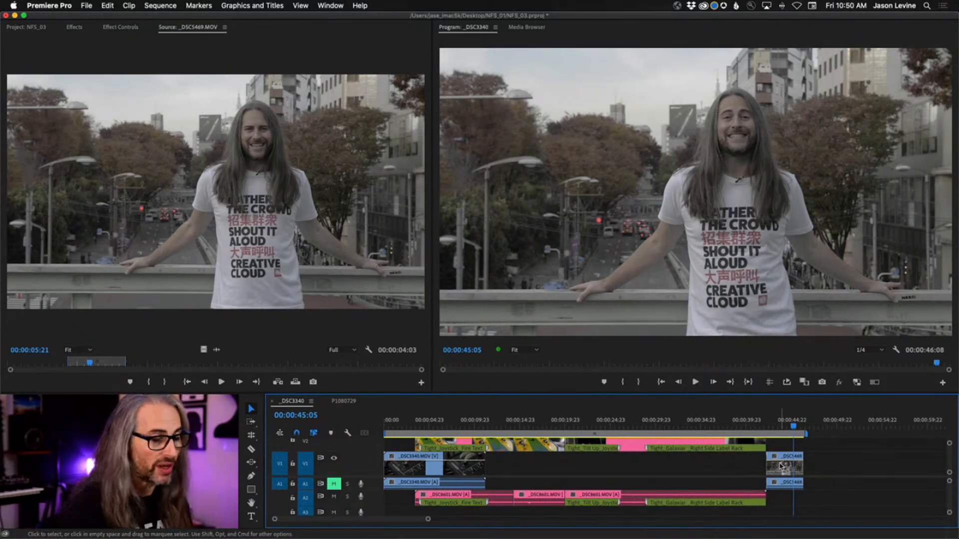
pyautogui.click(780, 467)
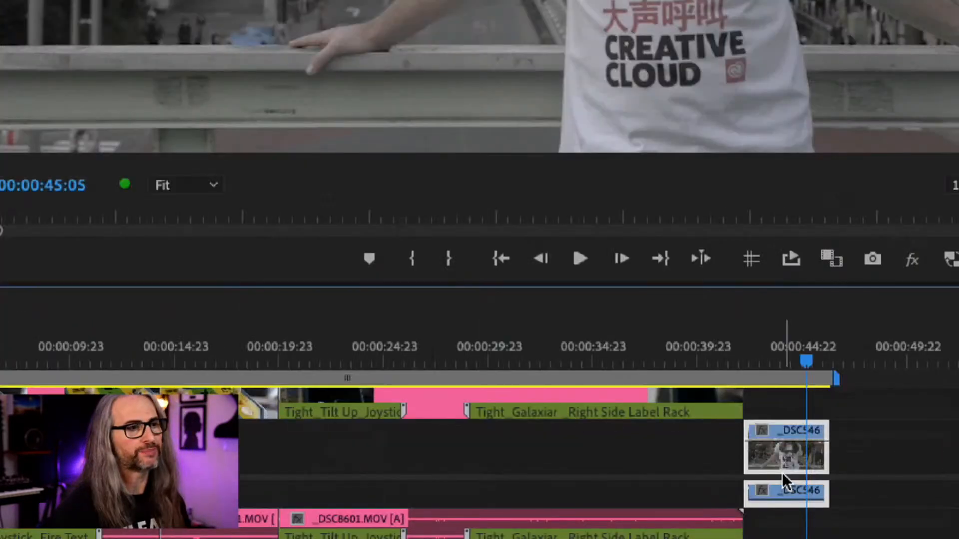
pyautogui.rightClick(785, 467)
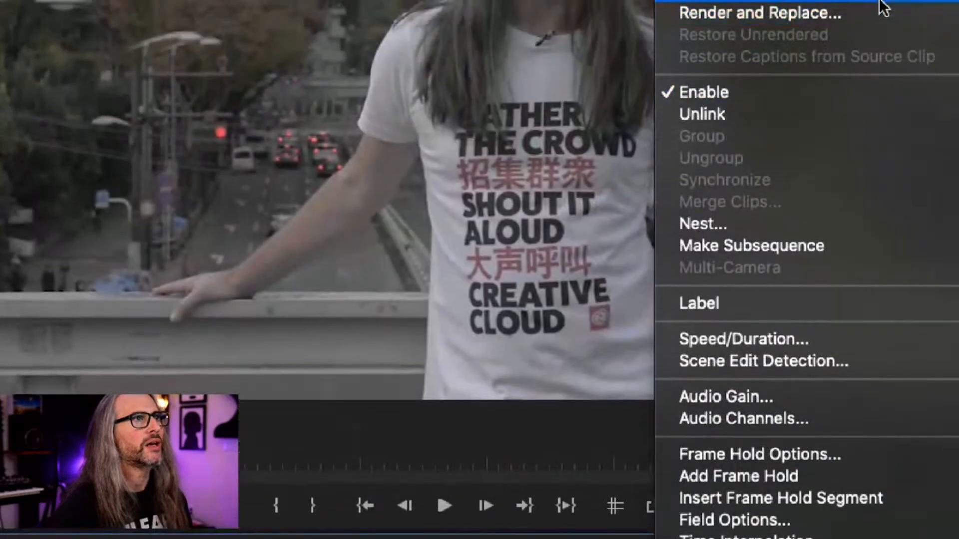
pyautogui.click(802, 121)
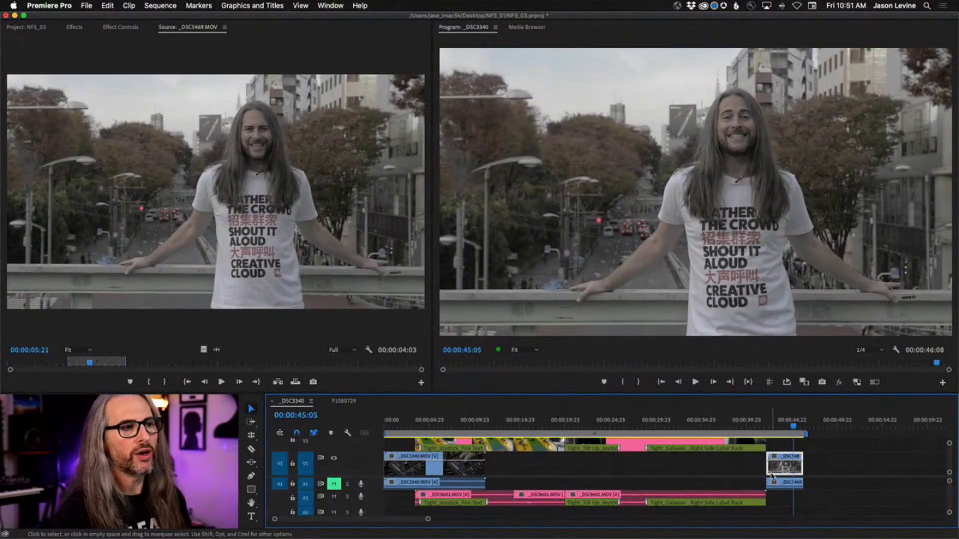
# Step: Move the unlinked _DSC5469.MOV video and audio so both start at 00:00:45:05, and increase the height of audio track A1
pyautogui.moveTo(782, 466); pyautogui.dragTo(829, 473)
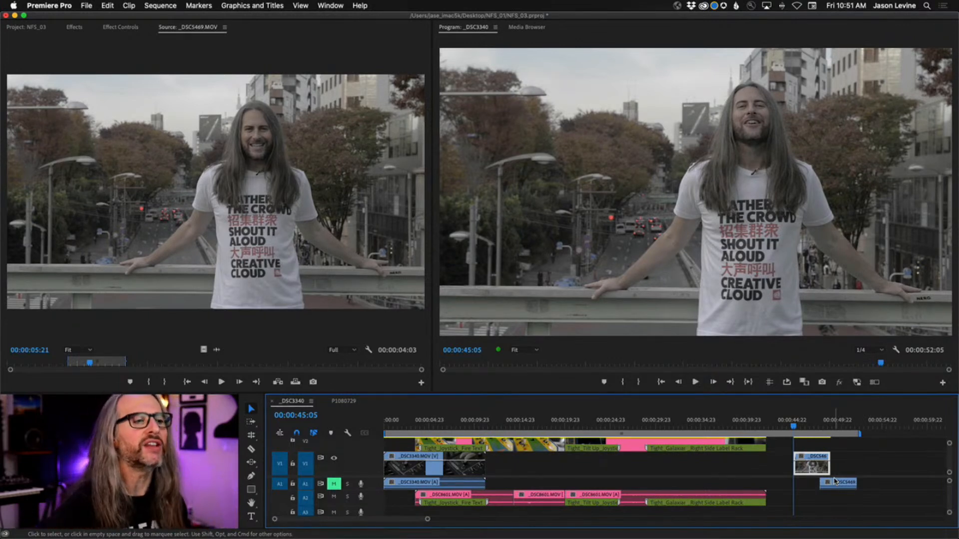
pyautogui.moveTo(836, 480); pyautogui.dragTo(814, 484)
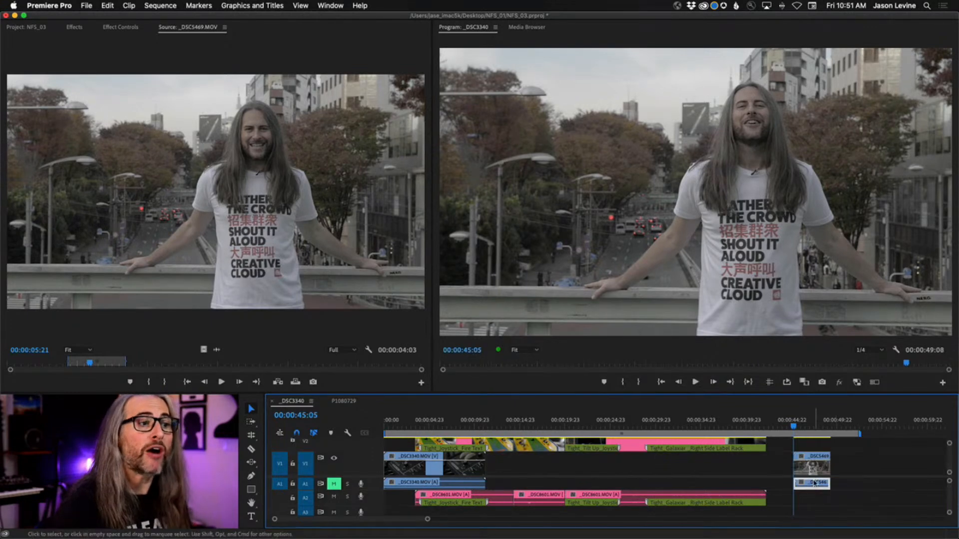
pyautogui.press('=')
pyautogui.press('=')
pyautogui.press('=')
pyautogui.press('=')
pyautogui.press('=')
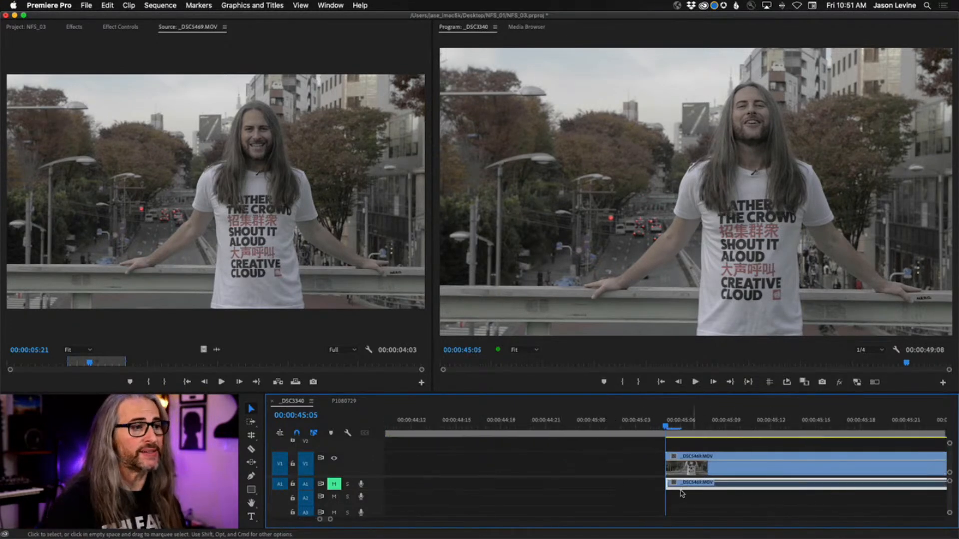
pyautogui.moveTo(381, 491); pyautogui.dragTo(361, 511)
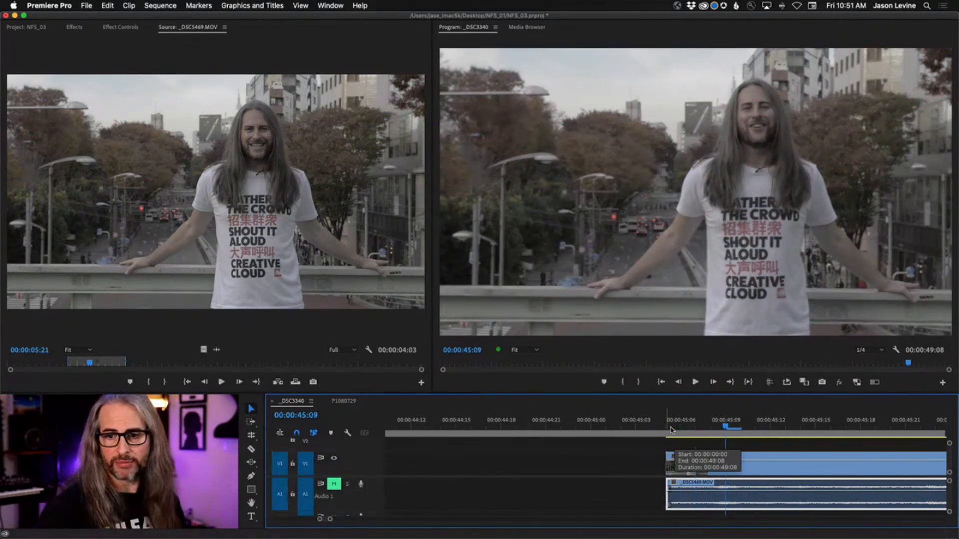
# Step: Shift the unlinked _DSC5469.MOV audio three frames later than its video and link the two clips together
pyautogui.press('Right')
pyautogui.press('Left')
pyautogui.press('Left')
pyautogui.press('Right')
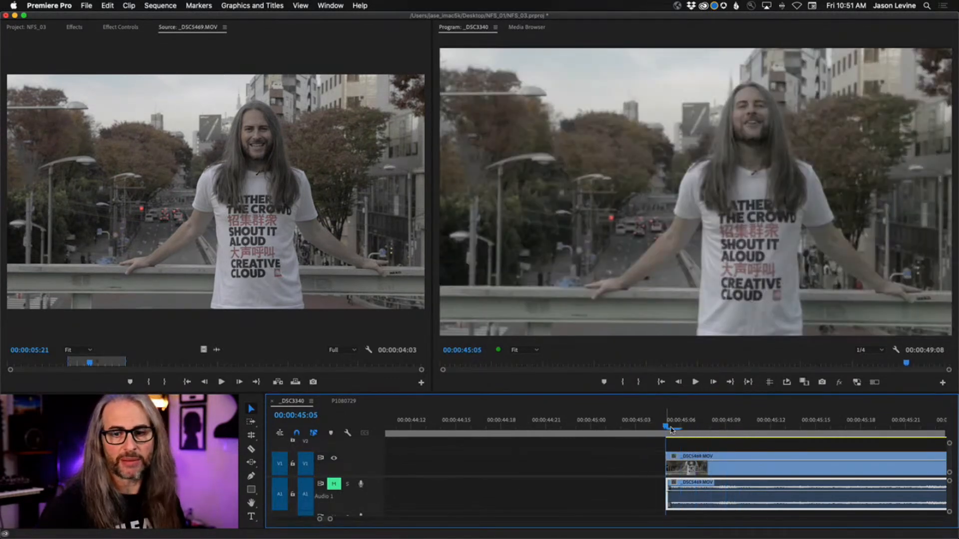
pyautogui.moveTo(684, 484); pyautogui.dragTo(724, 488)
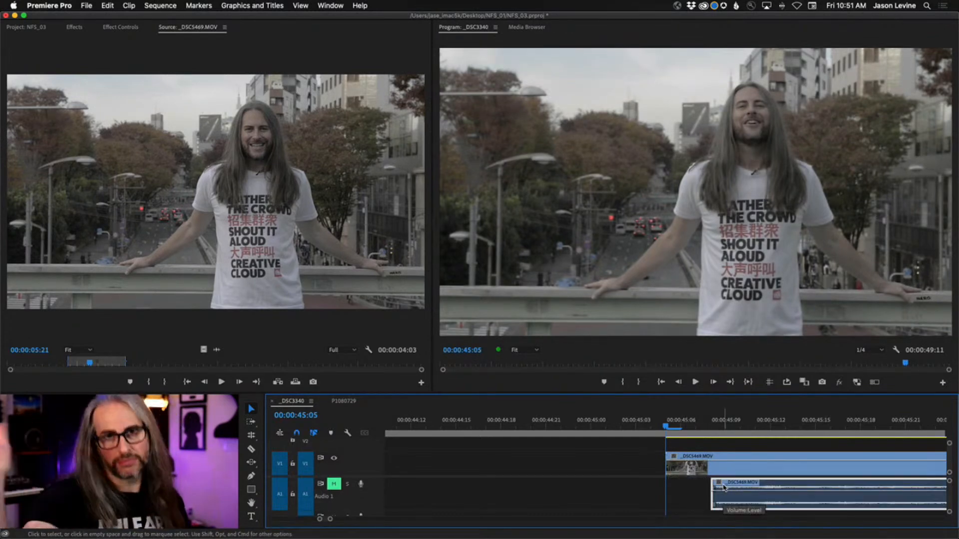
pyautogui.moveTo(666, 476); pyautogui.dragTo(694, 497)
pyautogui.rightClick(745, 468)
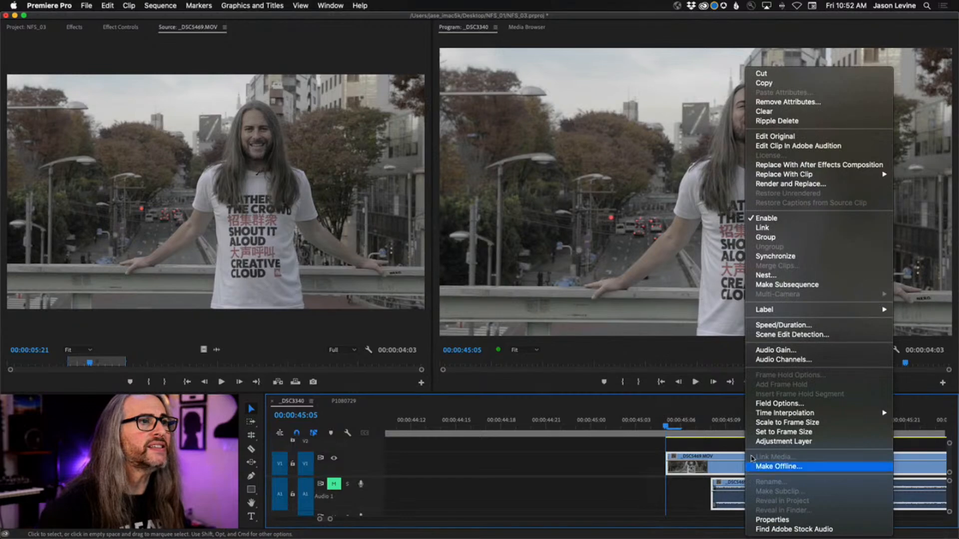
pyautogui.click(775, 230)
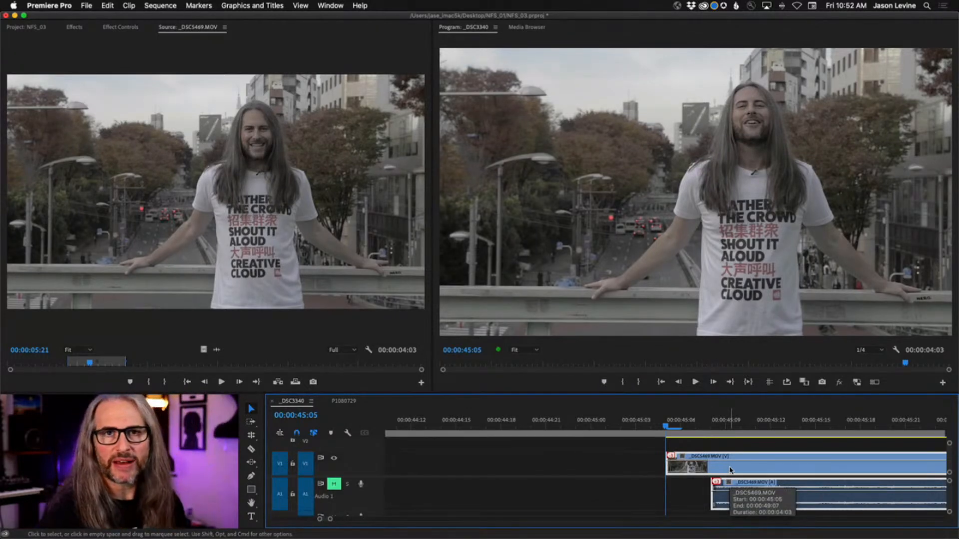
# Step: Unlink the offset _DSC5469.MOV clips and move the audio back to start with the video at 00:00:45:05
pyautogui.rightClick(730, 470)
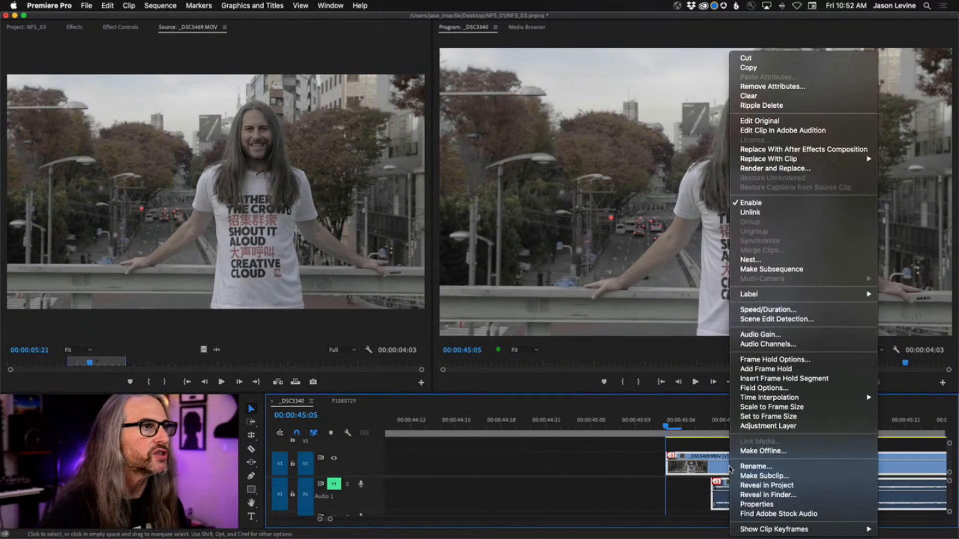
pyautogui.click(750, 213)
pyautogui.click(728, 489)
pyautogui.moveTo(728, 489); pyautogui.dragTo(694, 478)
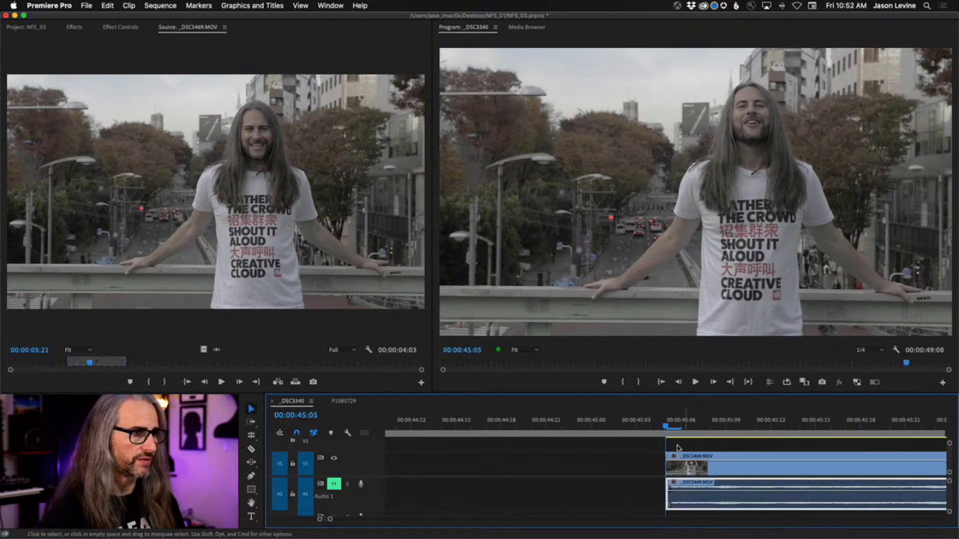
# Step: Delete both the video and audio clips of _DSC5469.MOV from the end of the sequence
pyautogui.moveTo(622, 465); pyautogui.dragTo(713, 497)
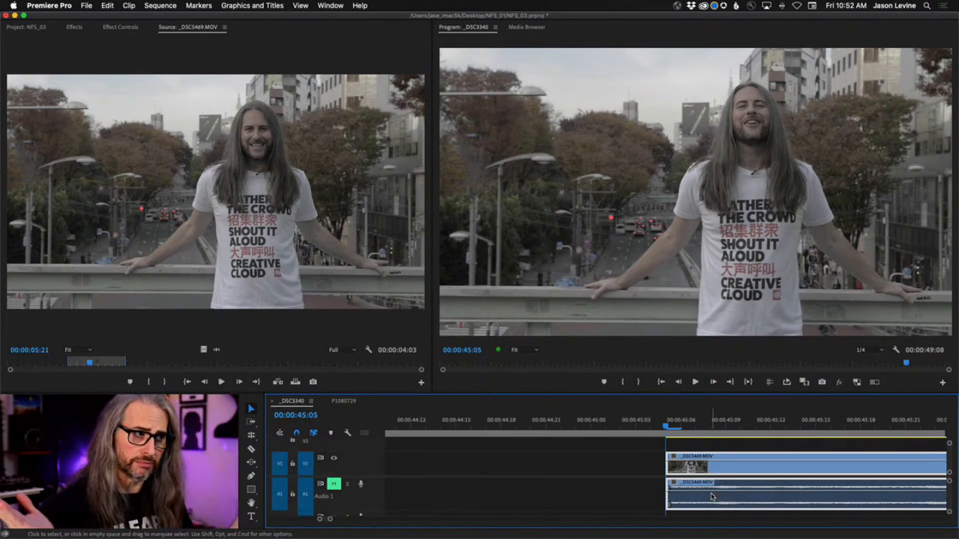
pyautogui.press('\\')
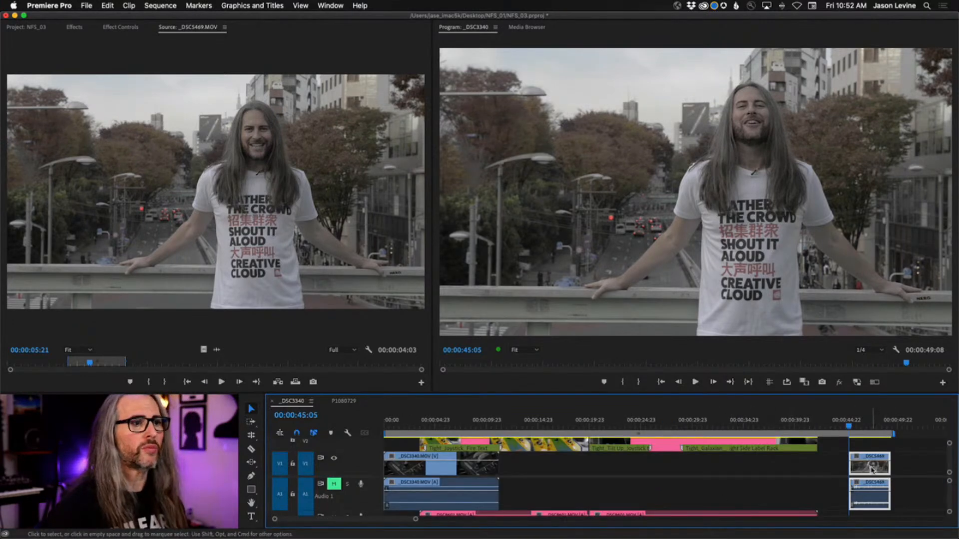
pyautogui.press('Delete')
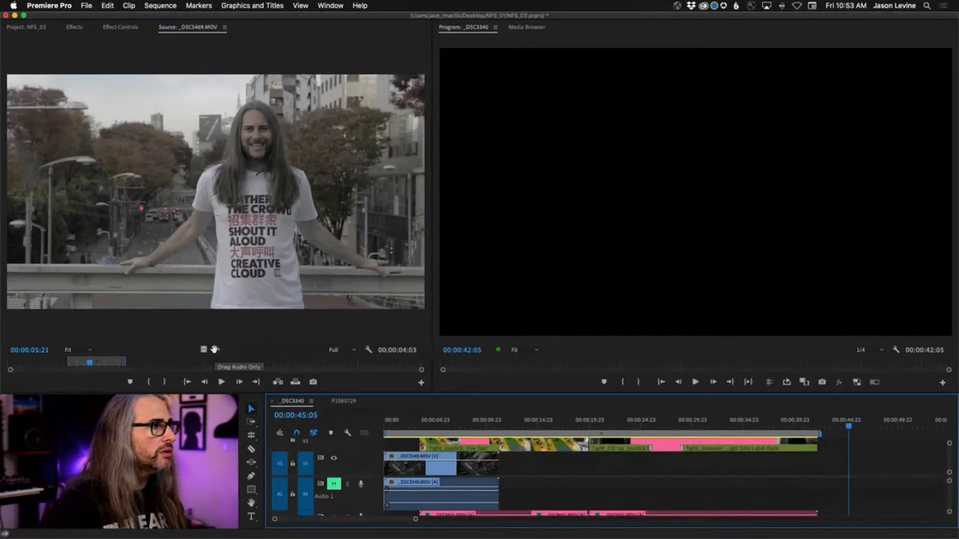
# Step: Place only the audio of the marked range on A1 at the sequence's end, normalize its max peak, and move the playhead to 00:00:42:12
pyautogui.moveTo(521, 400); pyautogui.dragTo(815, 496)
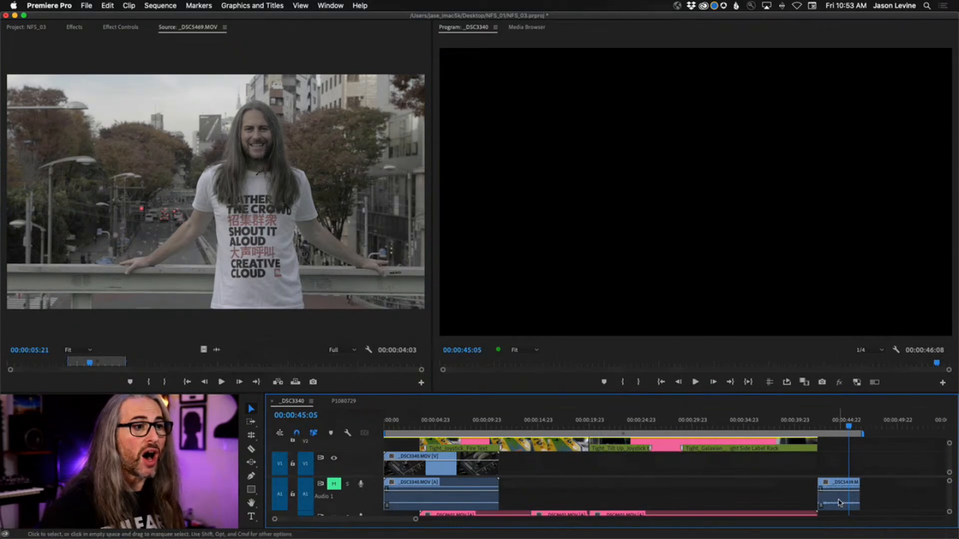
pyautogui.rightClick(839, 501)
pyautogui.click(724, 416)
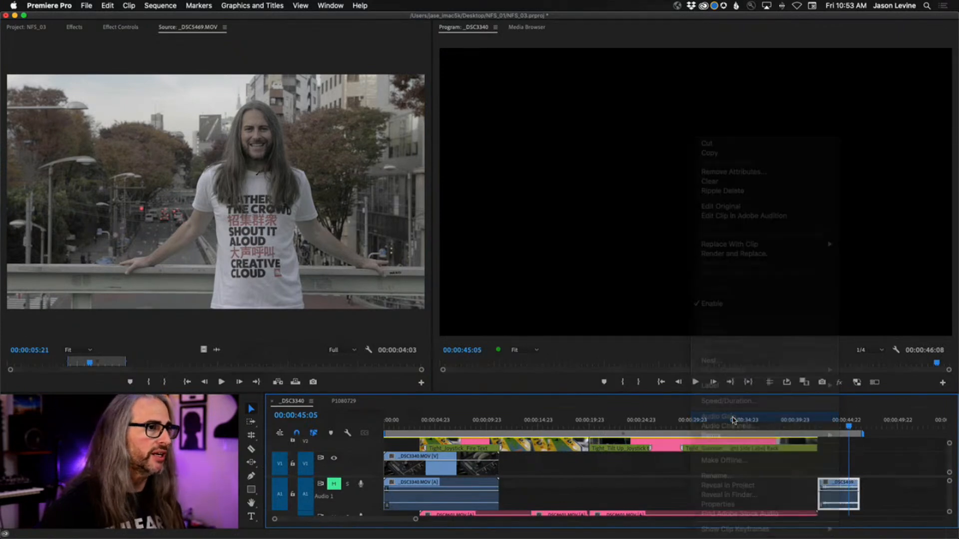
pyautogui.click(457, 282)
pyautogui.click(485, 282)
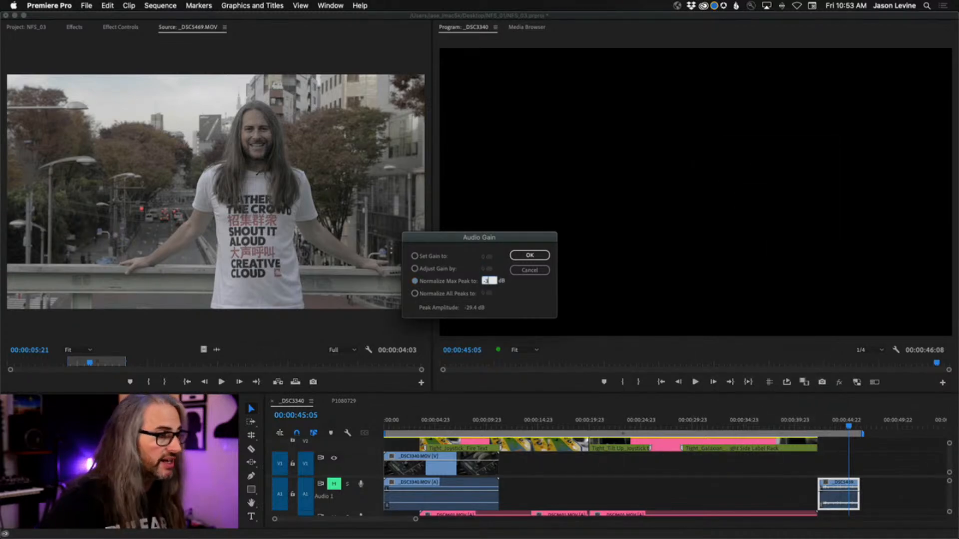
pyautogui.press('Return')
pyautogui.moveTo(849, 427); pyautogui.dragTo(820, 422)
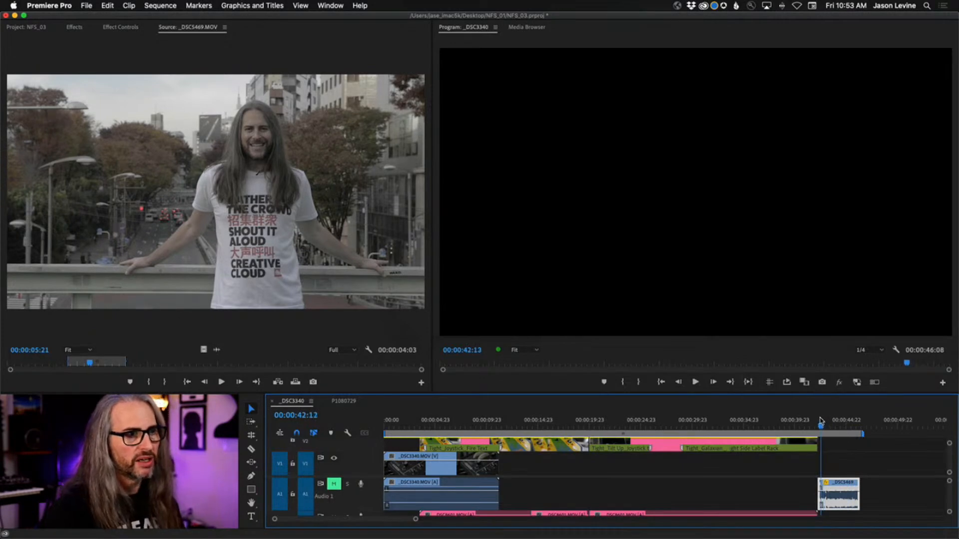
# Step: Unmute track A1 and play the audio-only clip at the sequence's end
pyautogui.press('space')
pyautogui.press('j')
pyautogui.press('k')
pyautogui.click(335, 486)
pyautogui.press('j')
pyautogui.press('l')
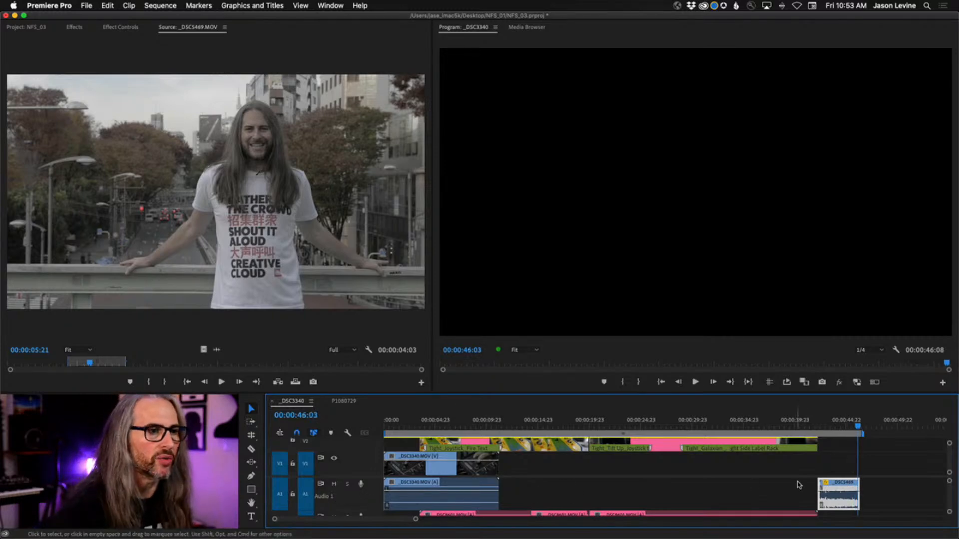
# Step: Delete the audio-only clip and place only the video of the _DSC5469.MOV marked range on V1 at the sequence's end
pyautogui.press('Delete')
pyautogui.moveTo(203, 348); pyautogui.dragTo(827, 431)
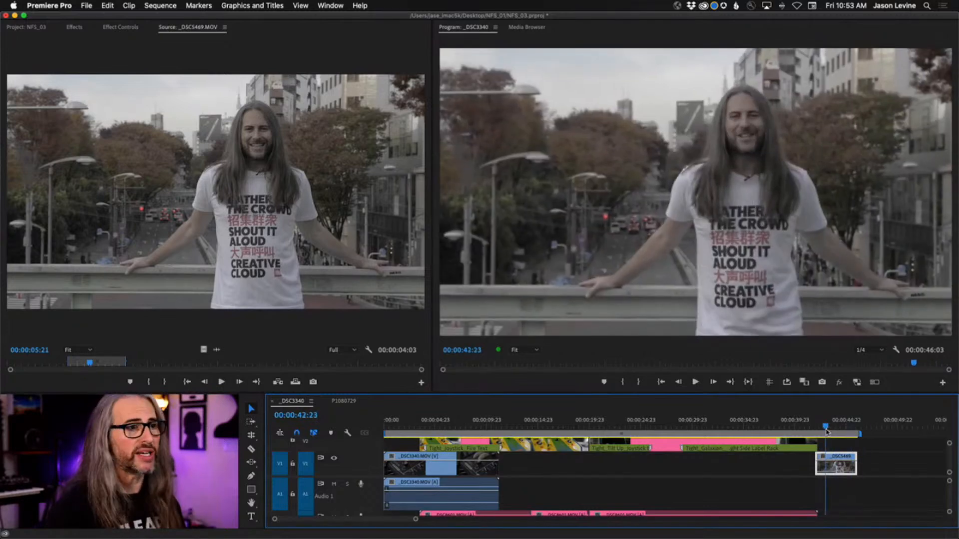
# Step: Mute track A1, delete the video-only clip from the sequence's end, and return the playhead to the sequence start
pyautogui.click(335, 484)
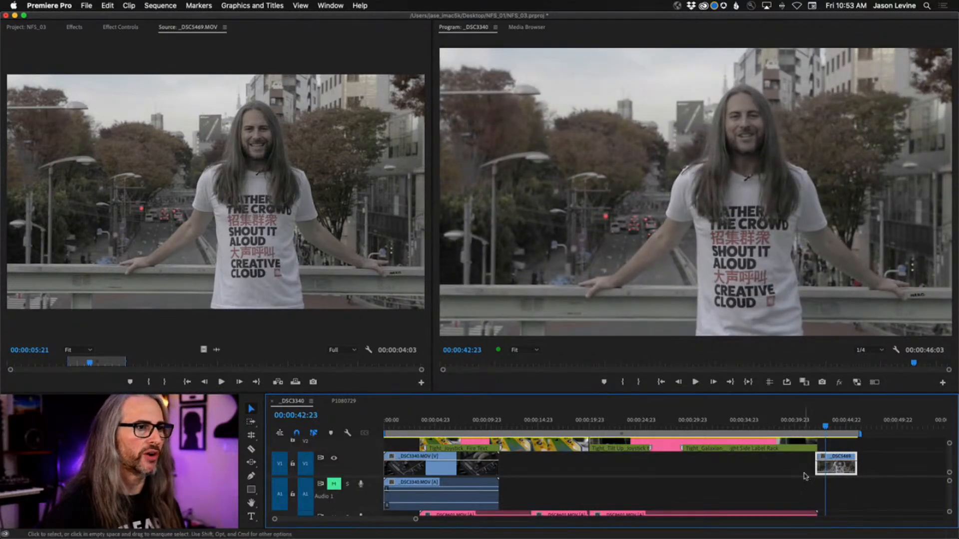
pyautogui.press('Delete')
pyautogui.press('Home')
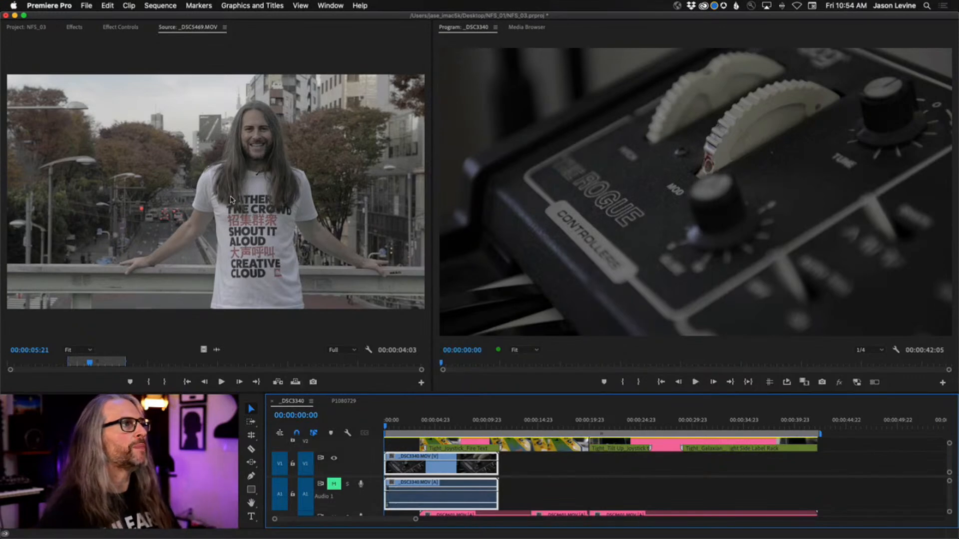
# Step: Bring the marked _DSC5469.MOV range over the Program monitor's edit zones and insert it with Insert Before, ahead of the first clip
pyautogui.click(168, 204)
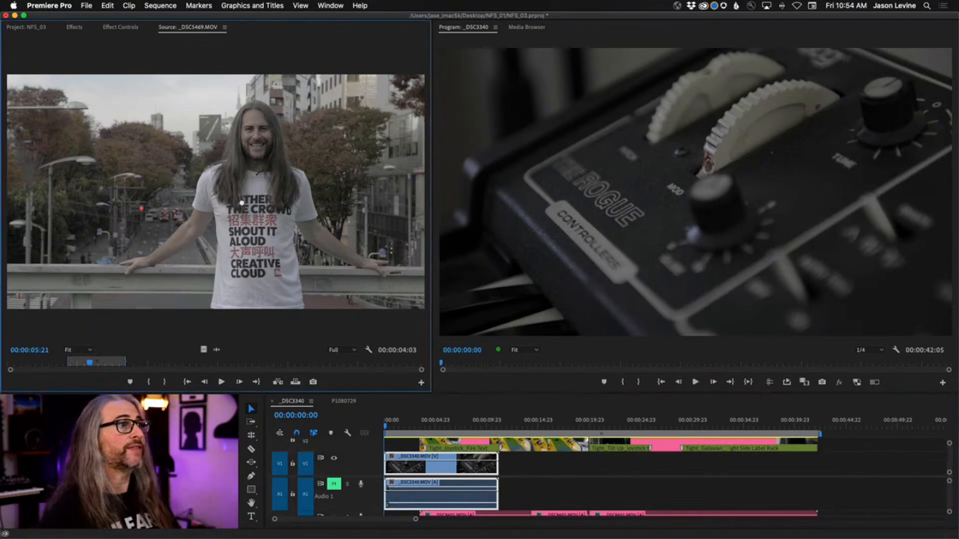
pyautogui.moveTo(405, 198); pyautogui.dragTo(481, 189)
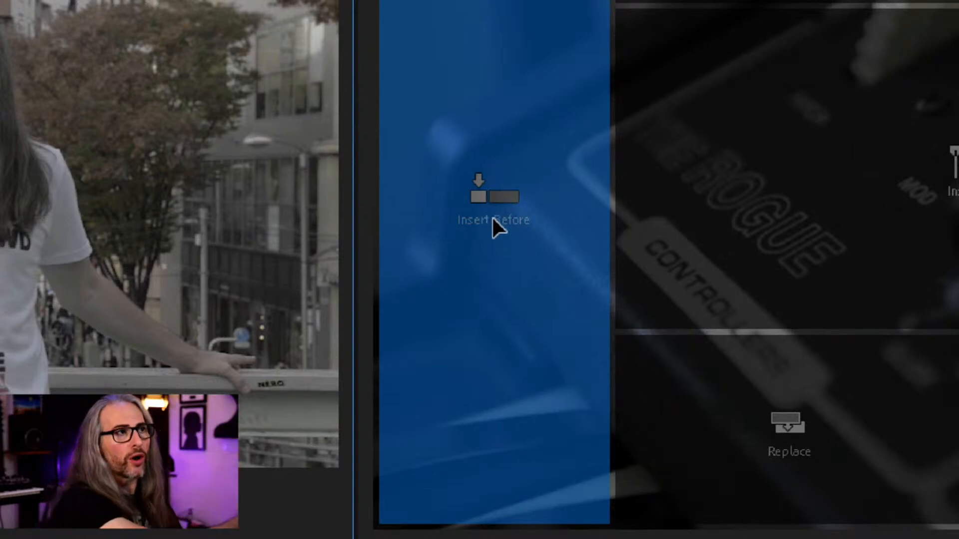
pyautogui.moveTo(493, 220); pyautogui.dragTo(553, 230)
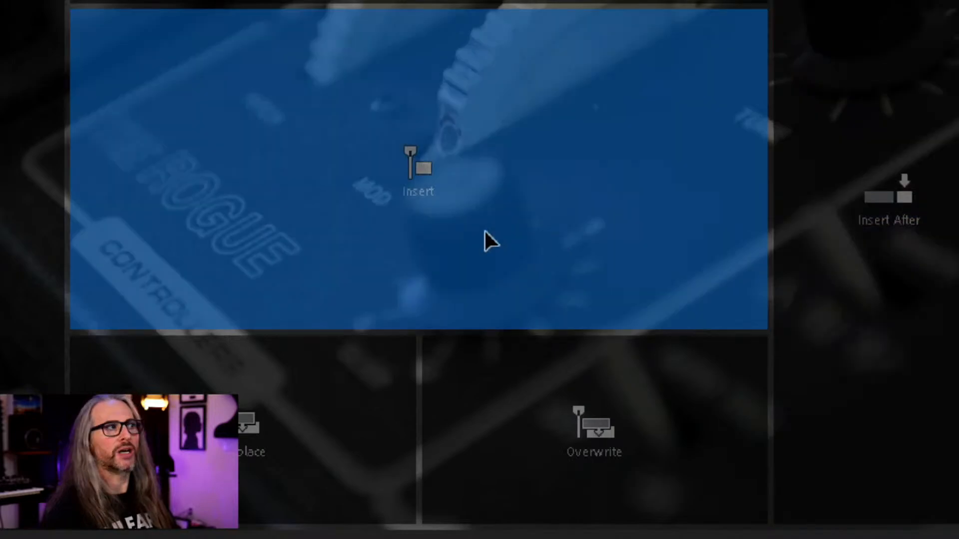
pyautogui.moveTo(485, 231); pyautogui.dragTo(478, 142)
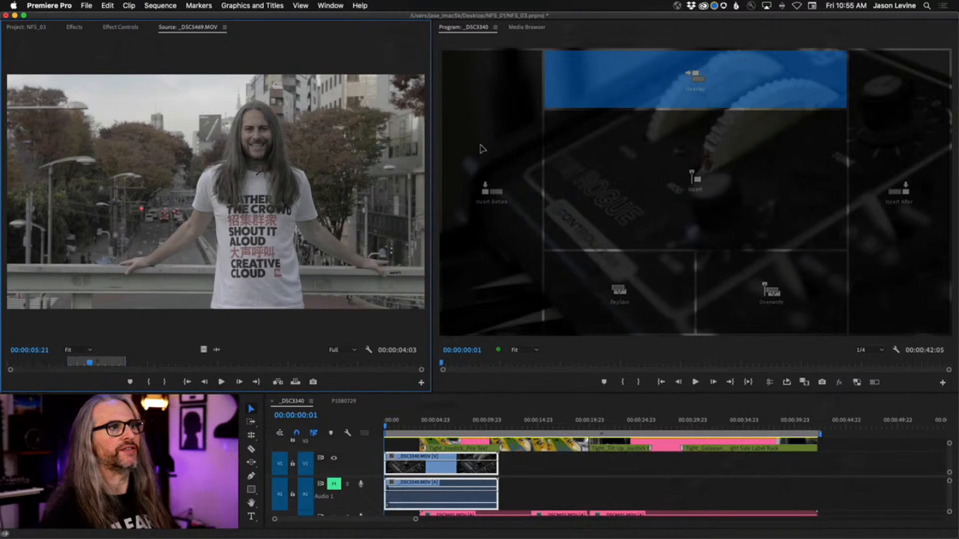
pyautogui.moveTo(480, 148); pyautogui.dragTo(691, 133)
pyautogui.moveTo(549, 171); pyautogui.dragTo(496, 198)
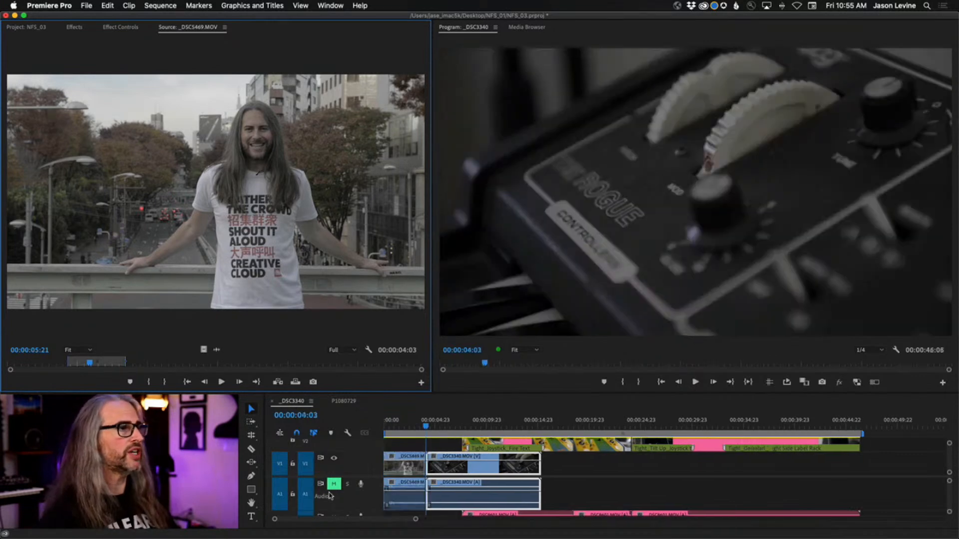
# Step: Play the inserted _DSC5469.MOV clip from the sequence start, and undo the Insert Before edit
pyautogui.moveTo(423, 428); pyautogui.dragTo(357, 441)
pyautogui.press('space')
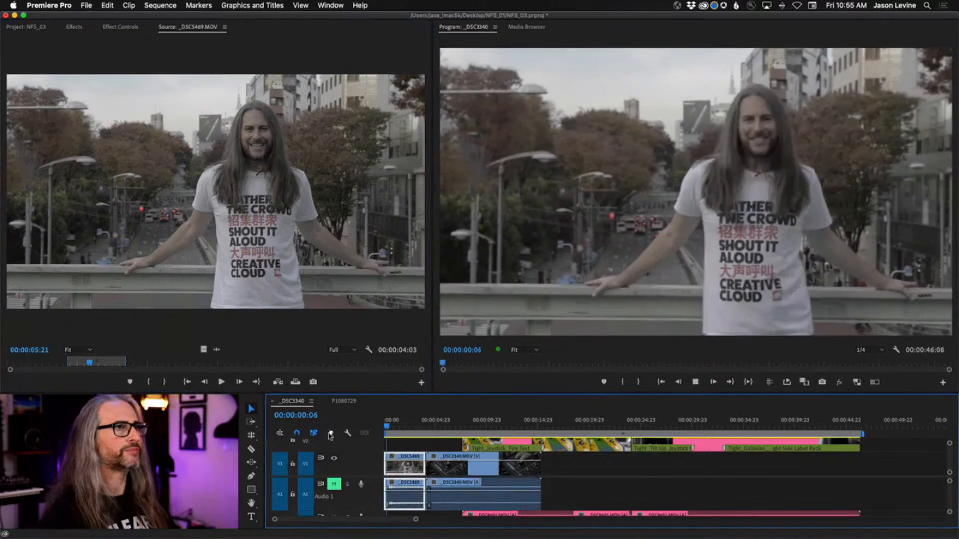
pyautogui.press('space')
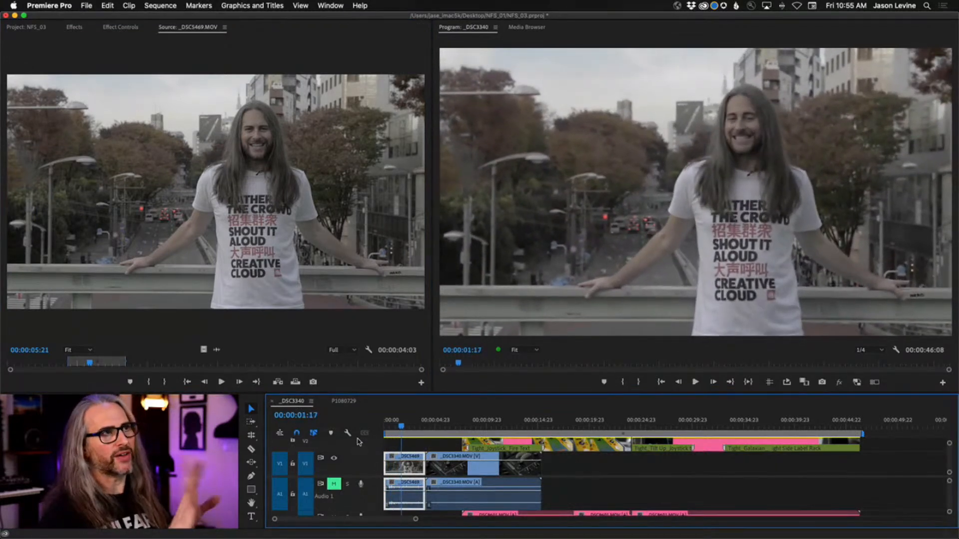
pyautogui.moveTo(400, 430); pyautogui.dragTo(317, 428)
pyautogui.press('super+z')
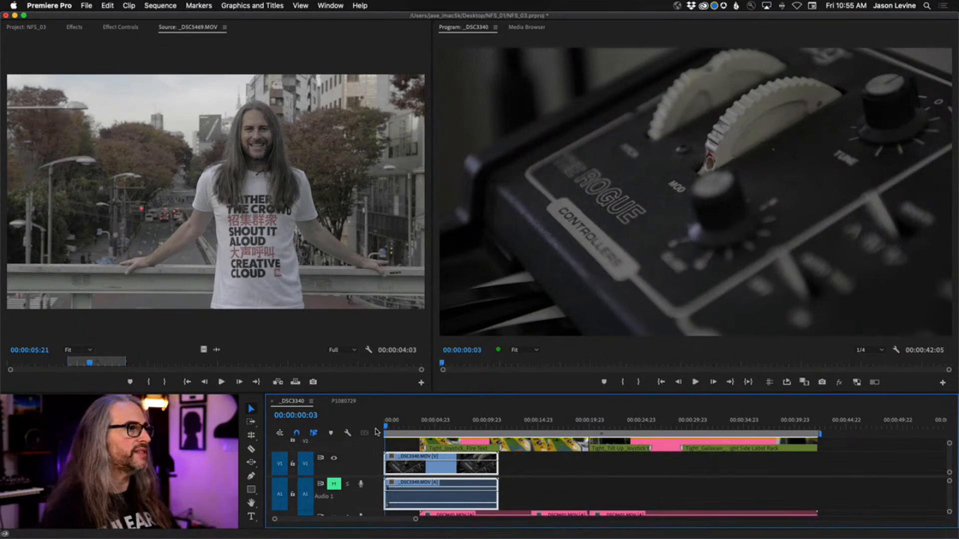
# Step: Try inserting the marked _DSC5469.MOV range behind the first clip with the Program monitor's Insert After zone, and undo the edit
pyautogui.click(385, 429)
pyautogui.moveTo(216, 227); pyautogui.dragTo(665, 187)
pyautogui.moveTo(784, 189); pyautogui.dragTo(879, 204)
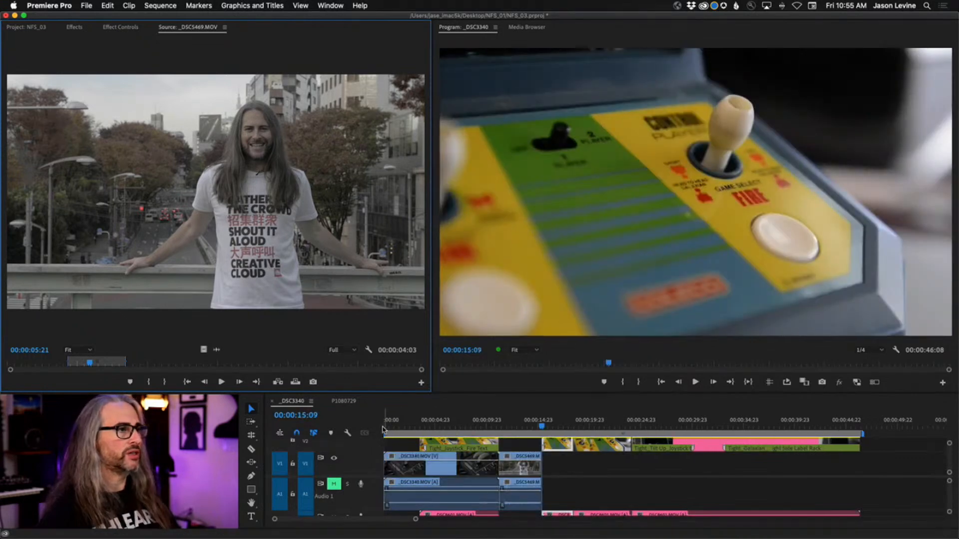
pyautogui.moveTo(395, 428); pyautogui.dragTo(424, 429)
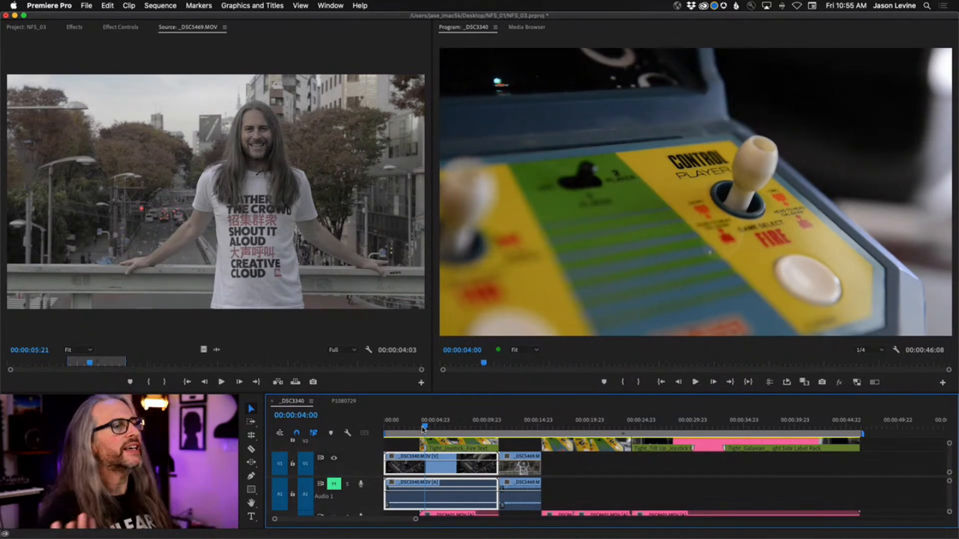
pyautogui.press('super+z')
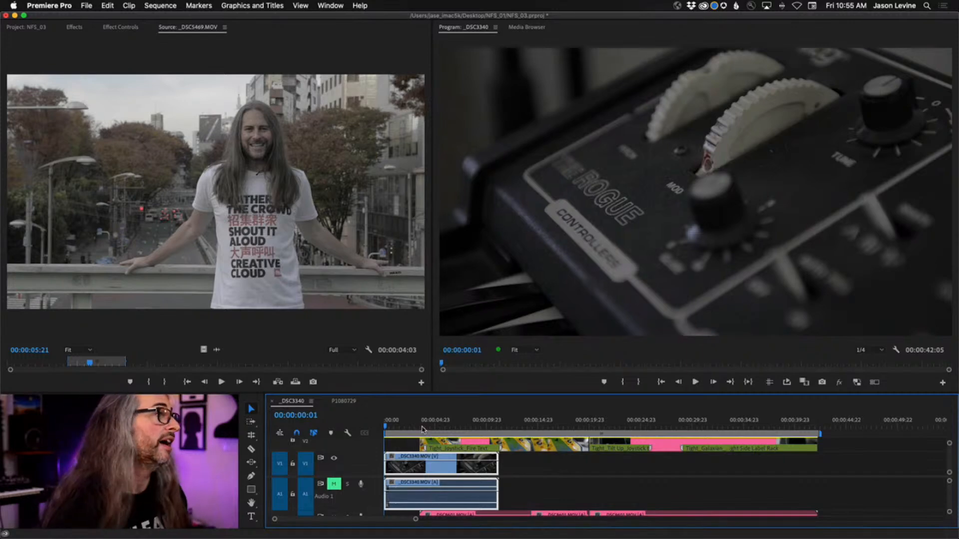
# Step: Open _DSC3346.MOV in the Source monitor, mark in and out points about 4 seconds apart, and return to the project's clips
pyautogui.moveTo(270, 197)
pyautogui.mouseDown()
pyautogui.moveTo(525, 215)
pyautogui.moveTo(700, 155)
pyautogui.moveTo(699, 95)
pyautogui.moveTo(650, 280)
pyautogui.moveTo(753, 198)
pyautogui.moveTo(719, 40)
pyautogui.moveTo(714, 219)
pyautogui.moveTo(699, 60)
pyautogui.moveTo(691, 167)
pyautogui.moveTo(745, 287)
pyautogui.moveTo(709, 119)
pyautogui.moveTo(878, 150)
pyautogui.moveTo(730, 44)
pyautogui.moveTo(708, 158)
pyautogui.moveTo(509, 244)
pyautogui.moveTo(282, 206)
pyautogui.mouseUp()
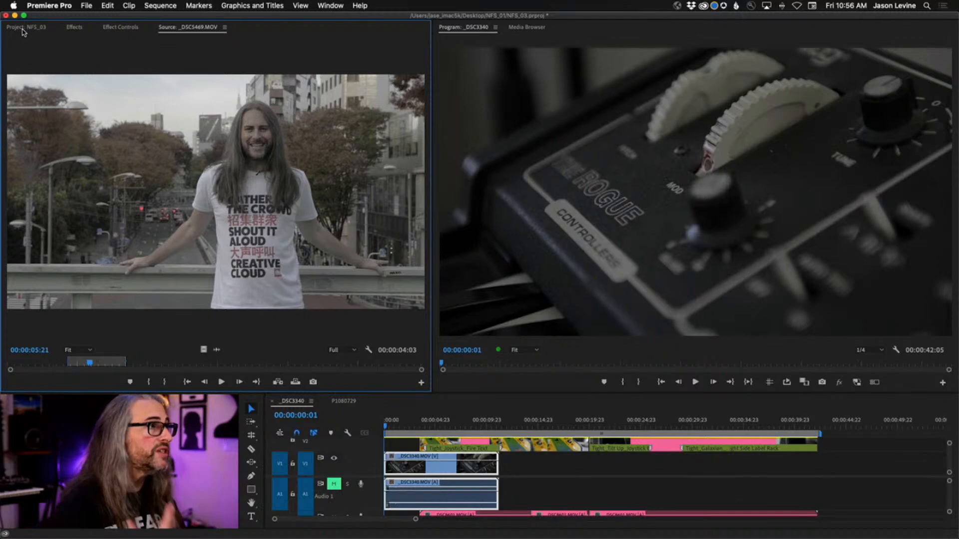
pyautogui.click(22, 28)
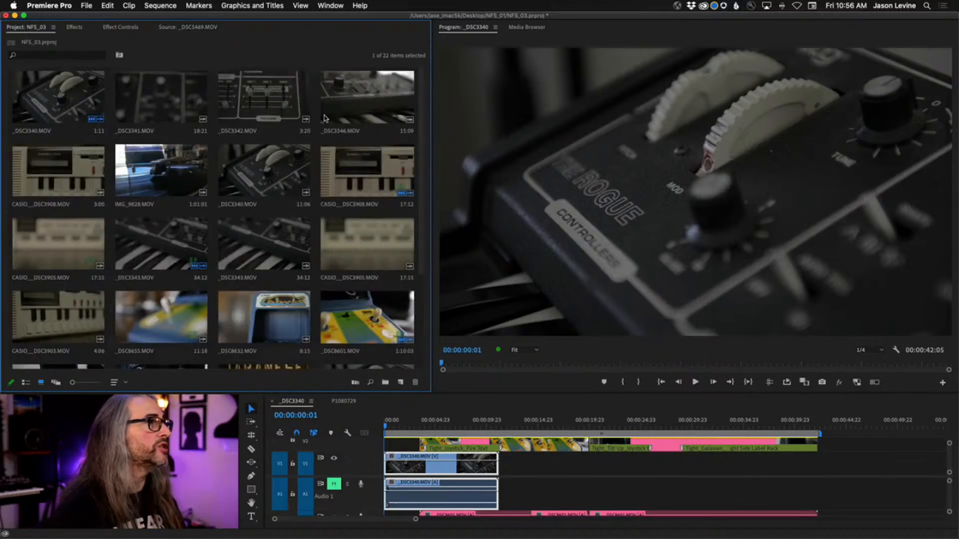
pyautogui.click(357, 97)
pyautogui.doubleClick(358, 96)
pyautogui.moveTo(176, 370)
pyautogui.mouseDown()
pyautogui.moveTo(56, 359)
pyautogui.moveTo(172, 370)
pyautogui.moveTo(165, 373)
pyautogui.mouseUp()
pyautogui.press('i')
pyautogui.press('o')
pyautogui.click(10, 28)
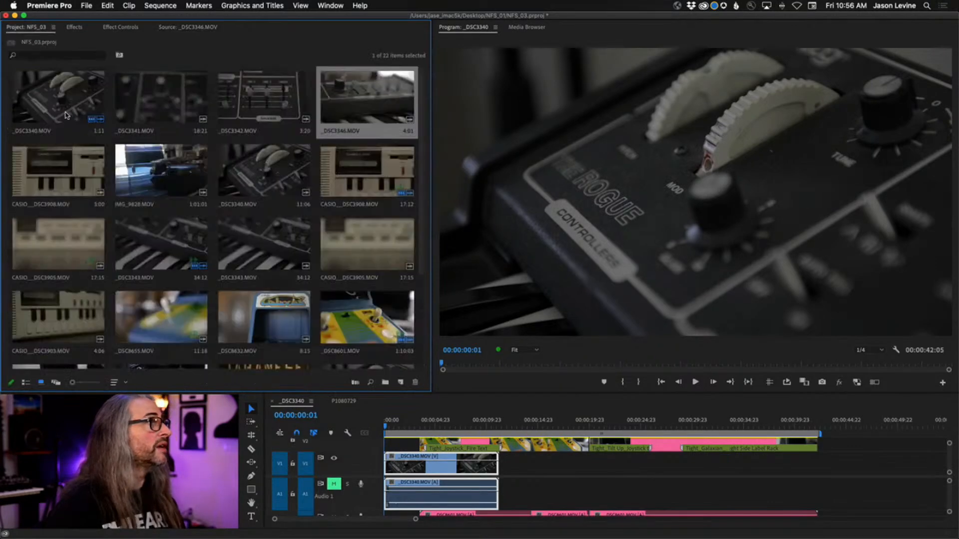
pyautogui.click(68, 106)
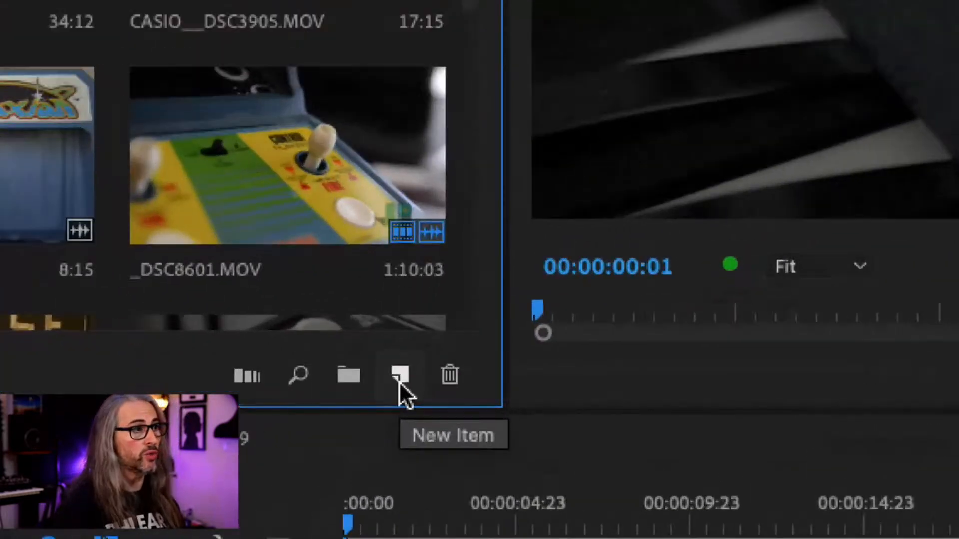
pyautogui.click(400, 383)
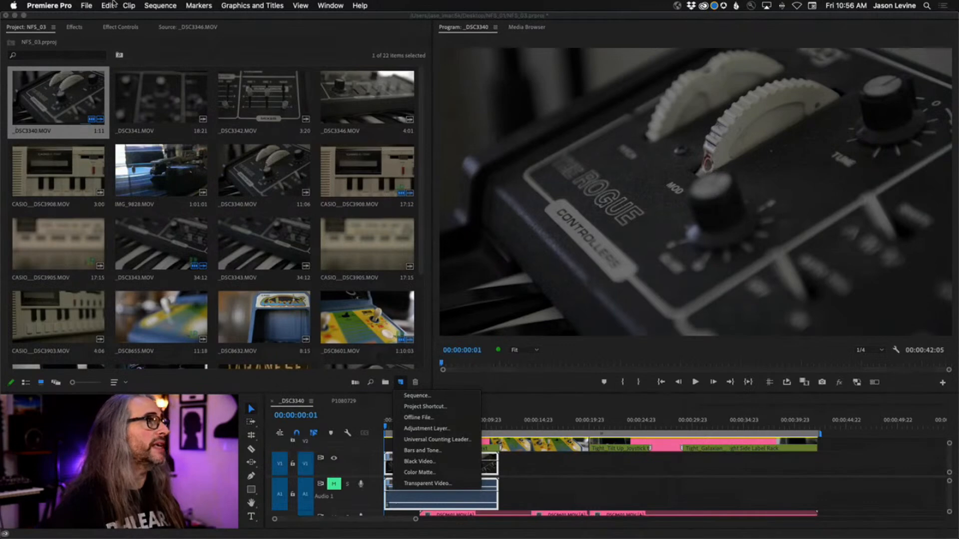
pyautogui.click(86, 6)
pyautogui.moveTo(123, 18)
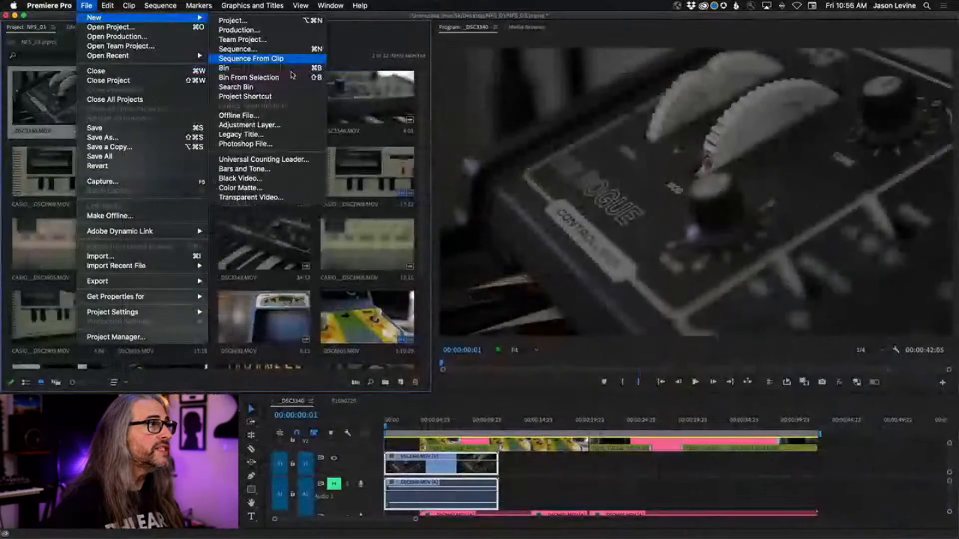
pyautogui.click(21, 86)
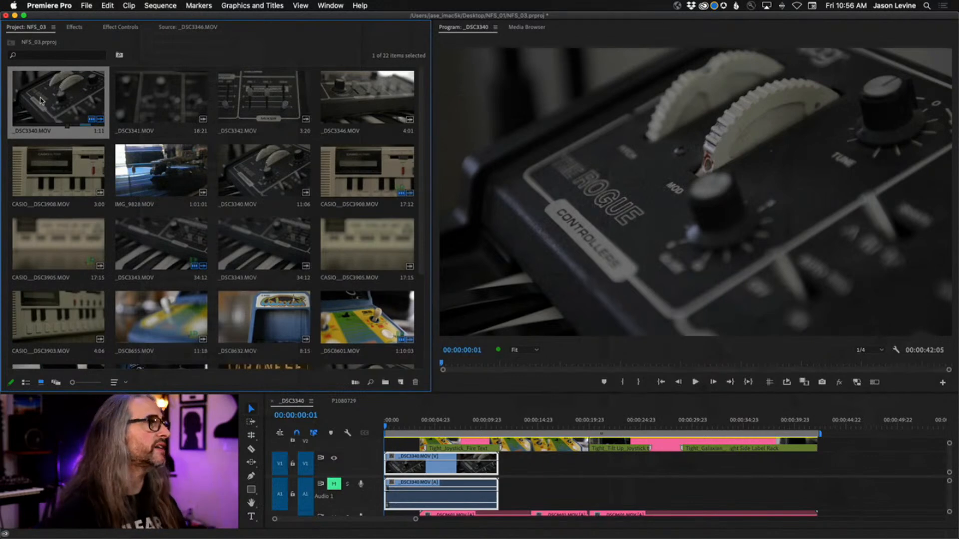
# Step: Create a new sequence from the 1:11-long _DSC3340.MOV clip
pyautogui.rightClick(39, 100)
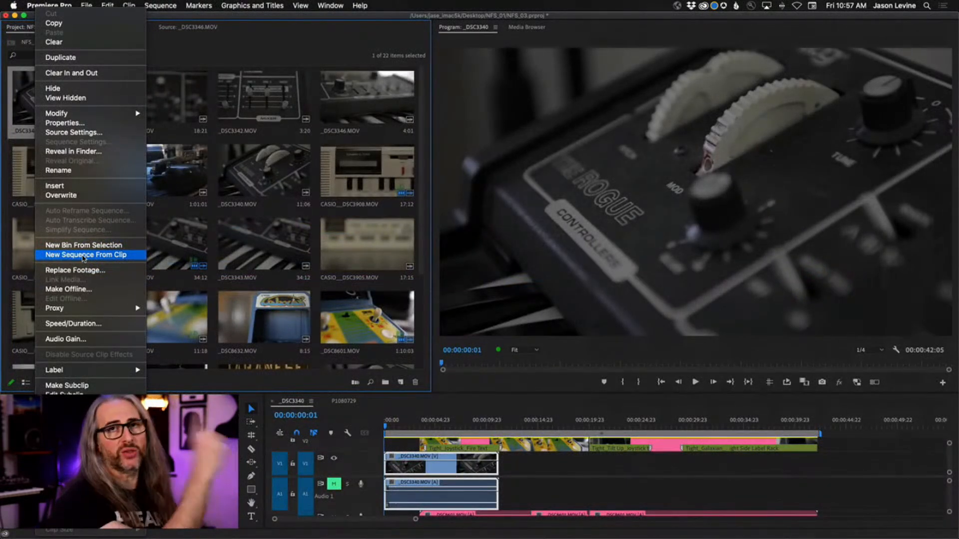
pyautogui.click(83, 256)
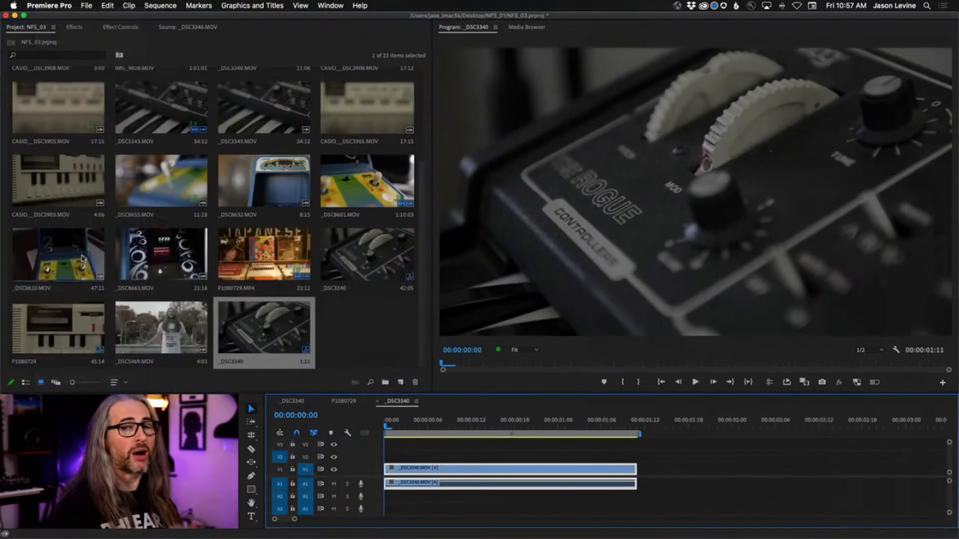
# Step: Show the project items as a list and add P1080729.MP4 directly after the _DSC3340.MOV clip in the new sequence
pyautogui.click(25, 382)
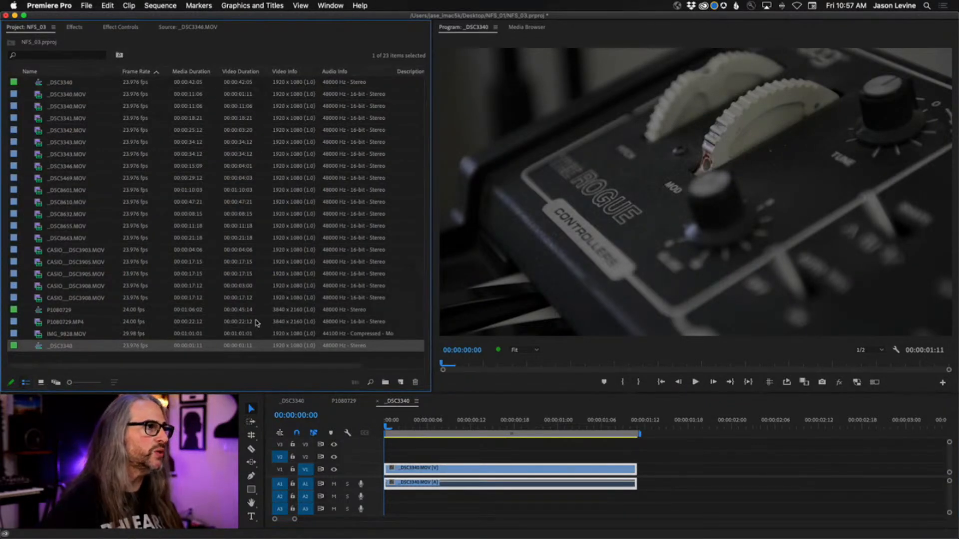
pyautogui.click(236, 311)
pyautogui.press('Down')
pyautogui.click(62, 313)
pyautogui.click(65, 322)
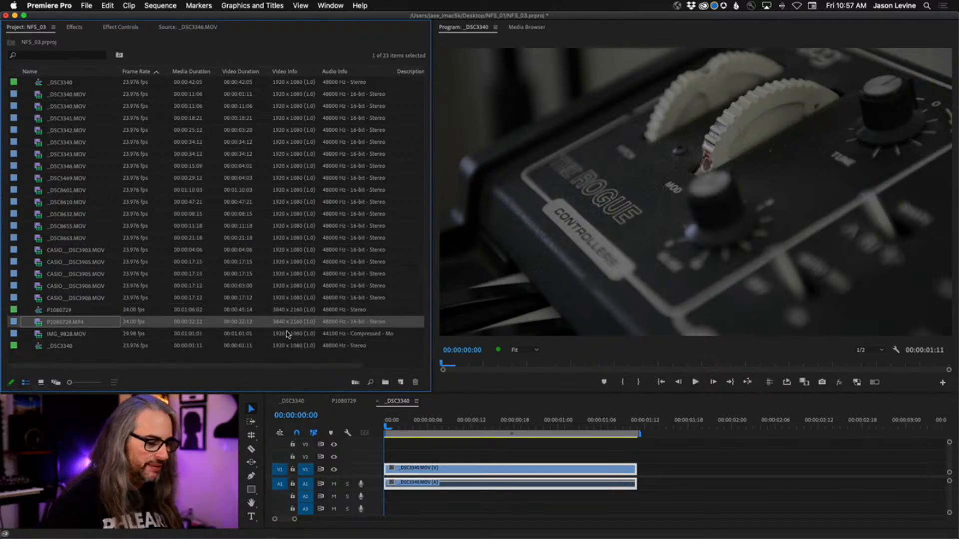
pyautogui.moveTo(286, 331)
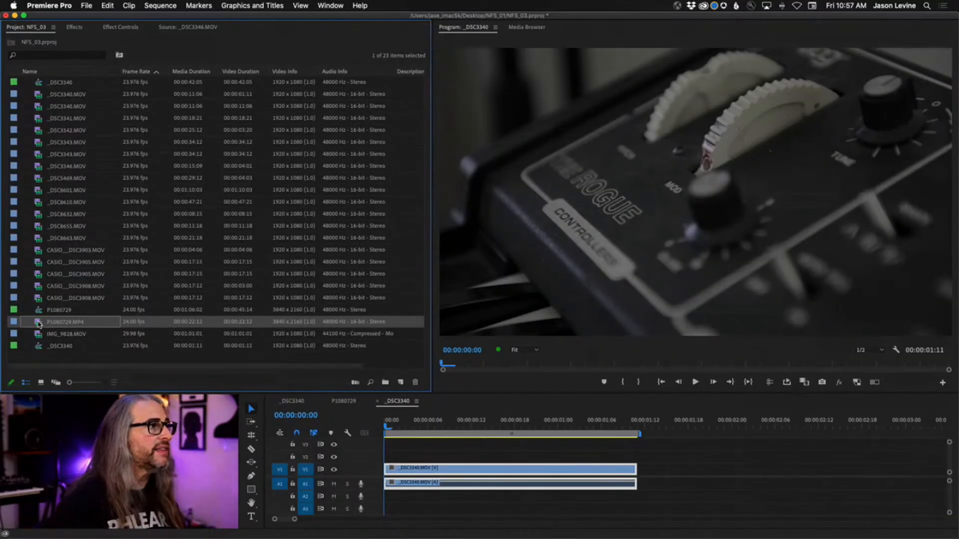
pyautogui.moveTo(39, 325); pyautogui.dragTo(642, 477)
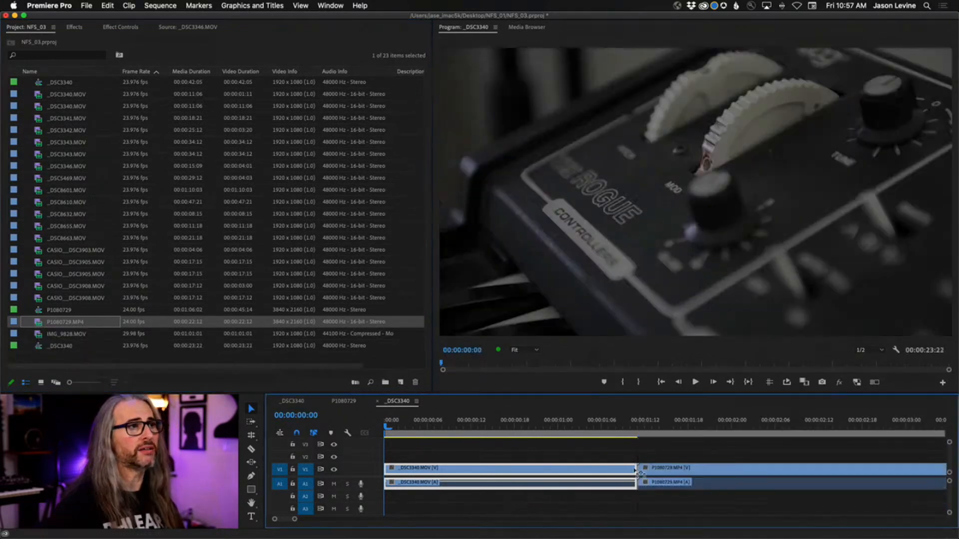
# Step: Park the playhead at 00:00:01:16, apply Set to Frame Size to the P1080729.MP4 clip, and show its effect settings
pyautogui.click(580, 430)
pyautogui.moveTo(582, 431); pyautogui.dragTo(649, 430)
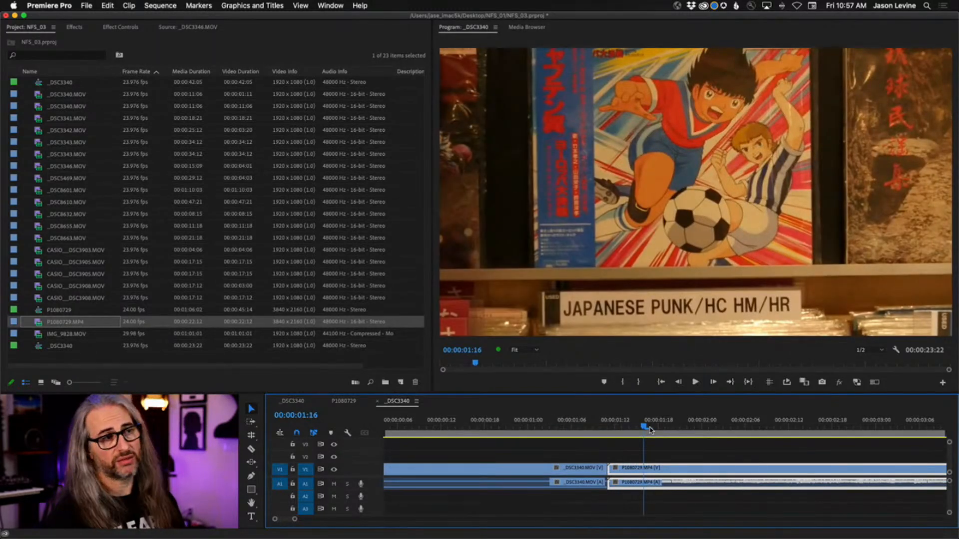
pyautogui.rightClick(654, 470)
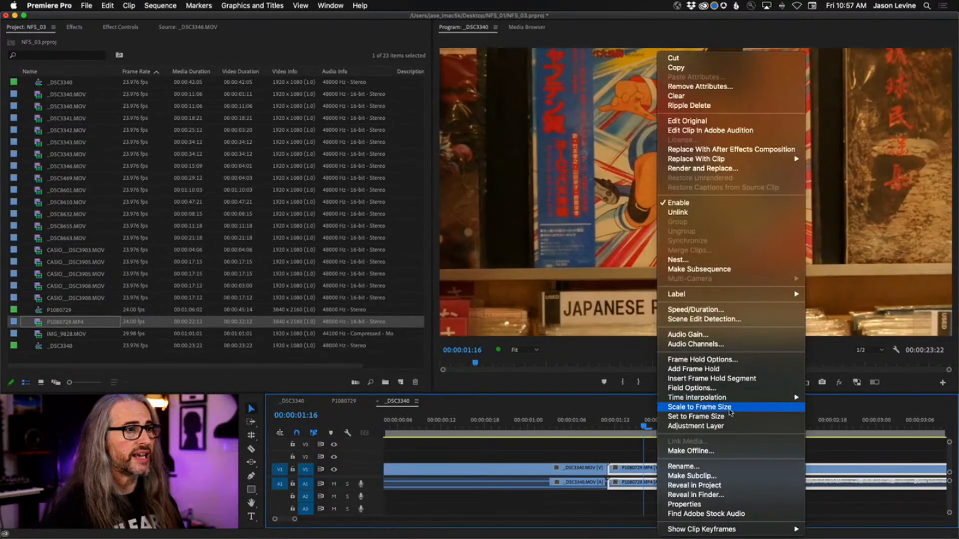
pyautogui.click(733, 417)
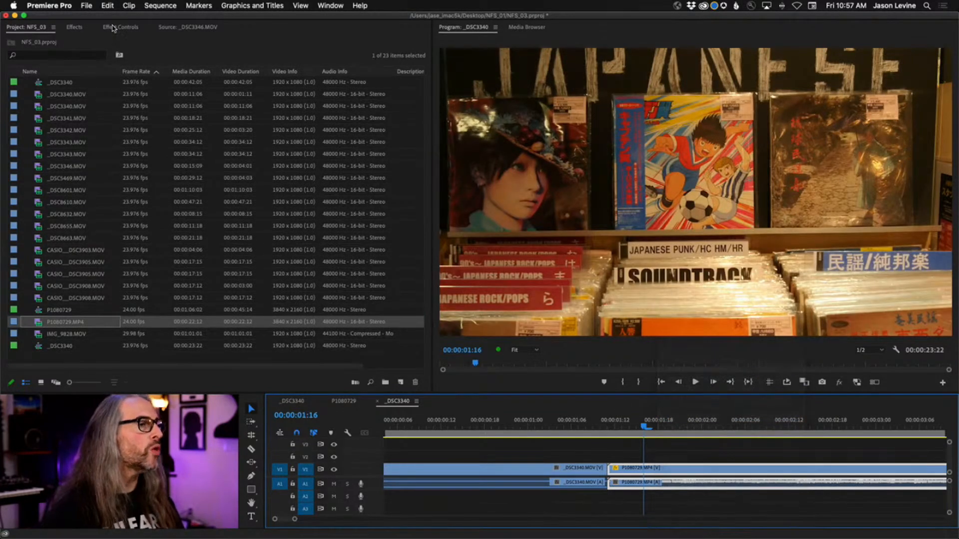
pyautogui.click(114, 28)
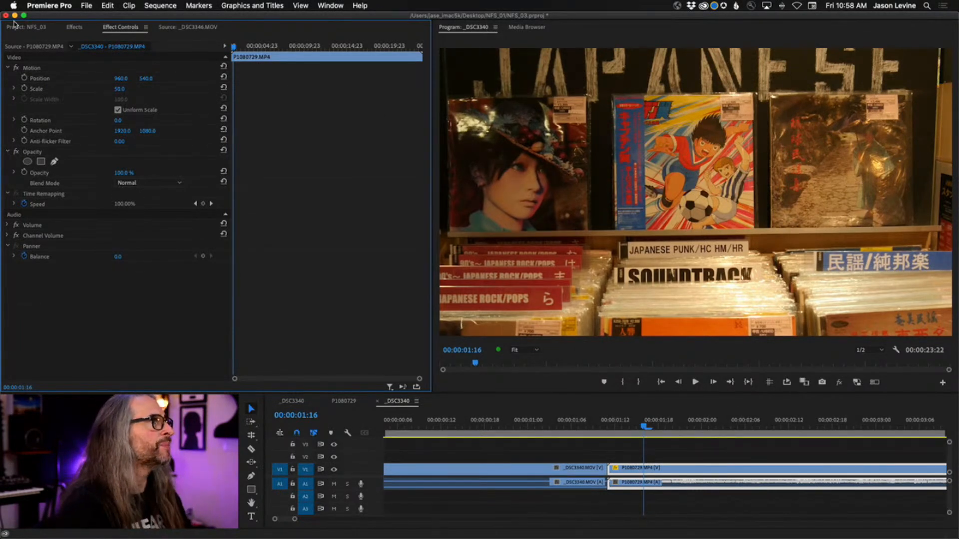
pyautogui.click(26, 28)
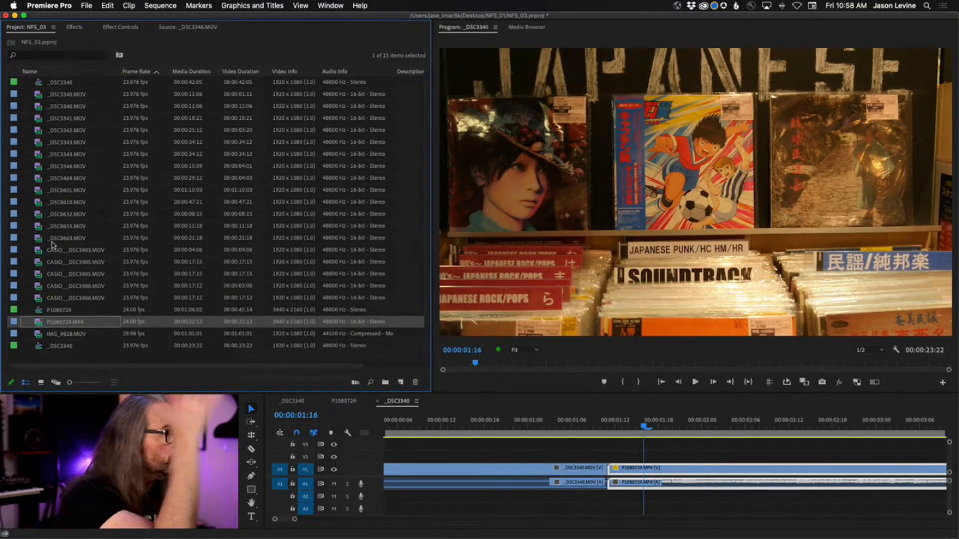
pyautogui.rightClick(36, 179)
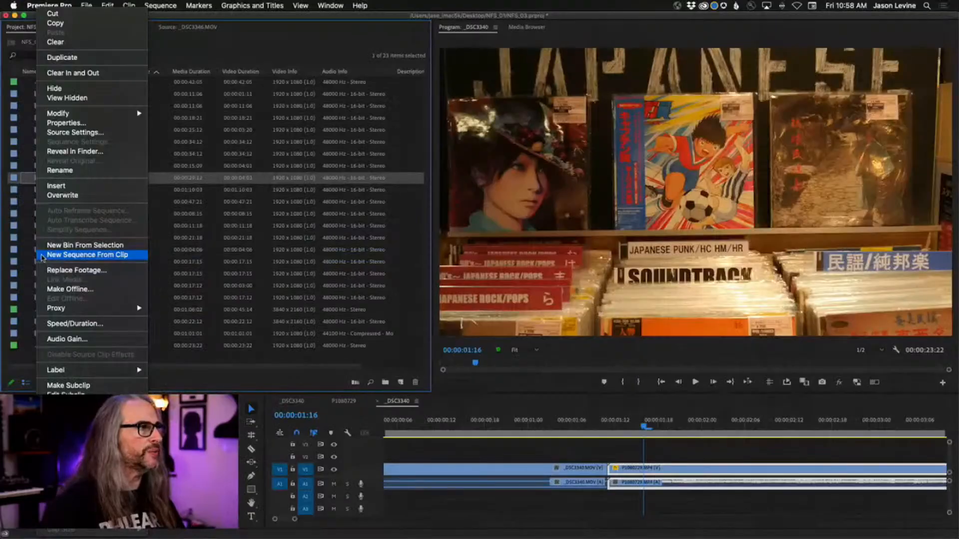
pyautogui.click(40, 254)
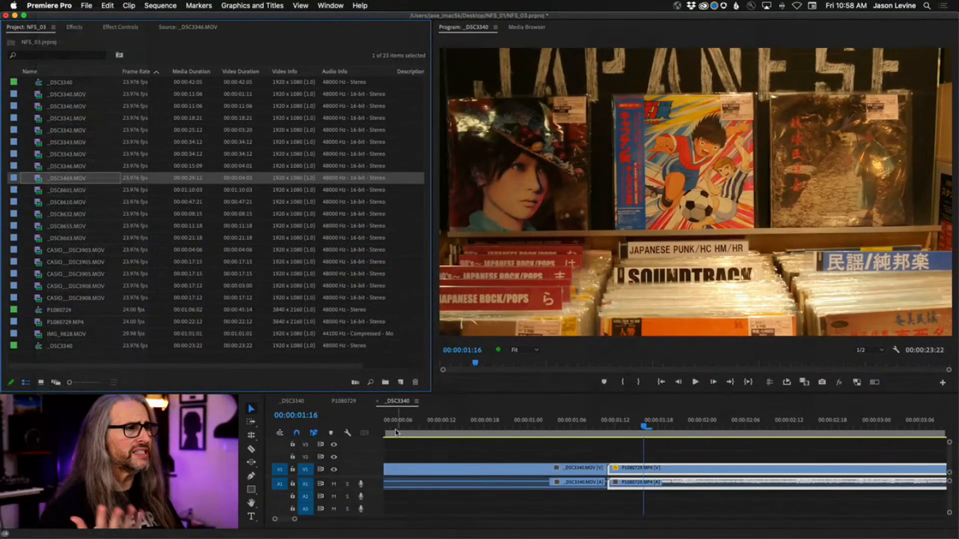
# Step: Return the playhead to the sequence start, fit the whole sequence in the timeline, and show the project items as thumbnails
pyautogui.moveTo(393, 427); pyautogui.dragTo(335, 429)
pyautogui.press('\\')
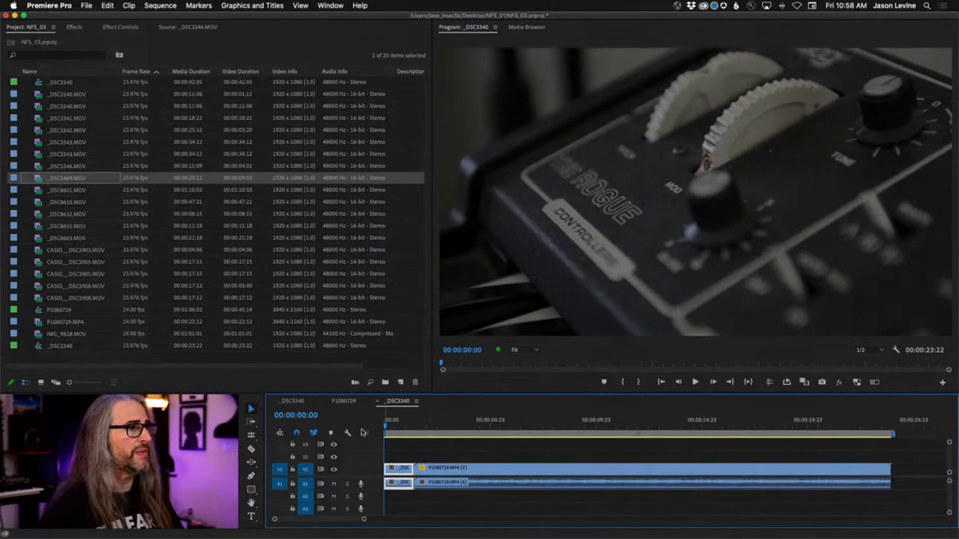
pyautogui.press('\\')
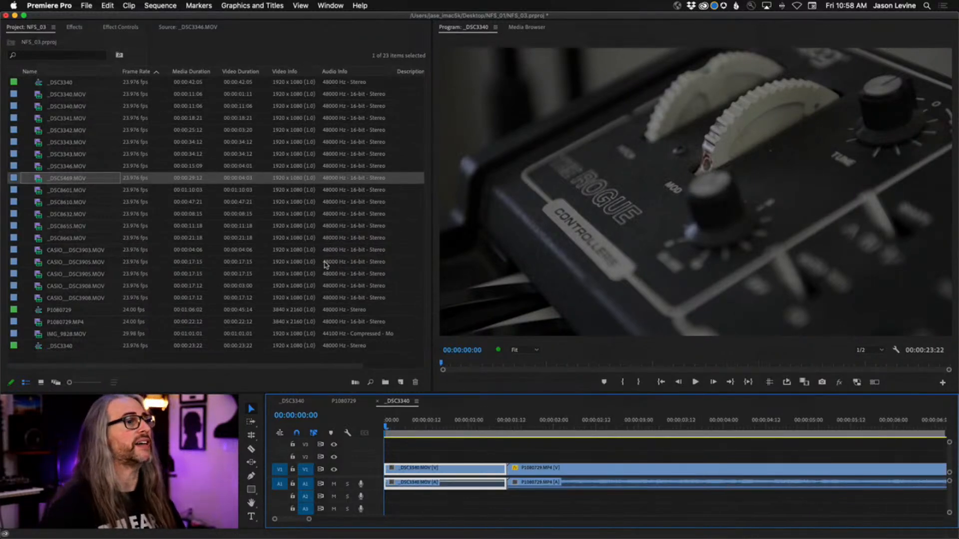
pyautogui.click(41, 382)
pyautogui.press('\\')
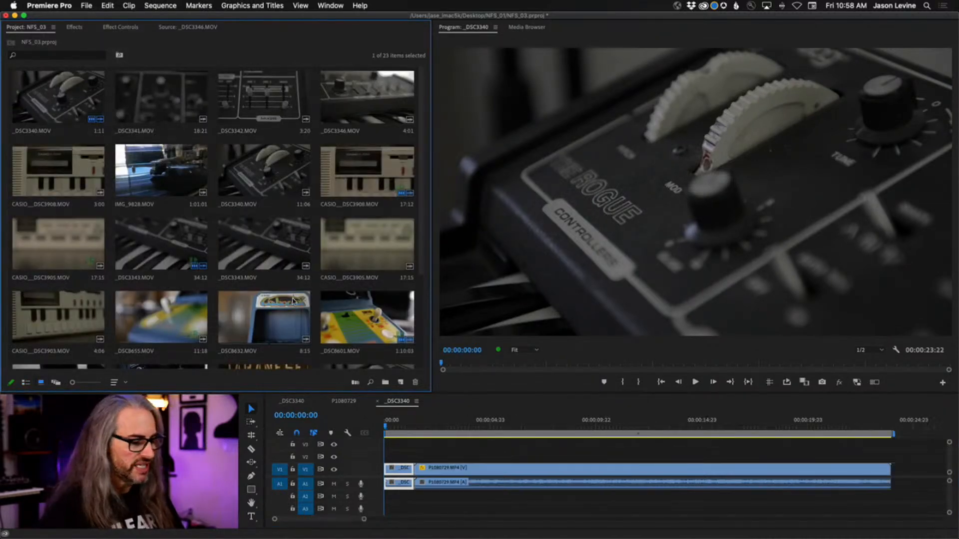
# Step: Move the P1080729.MP4 clip about 20 seconds later in the sequence, leaving a gap, and park the playhead at the start
pyautogui.moveTo(454, 471); pyautogui.dragTo(878, 475)
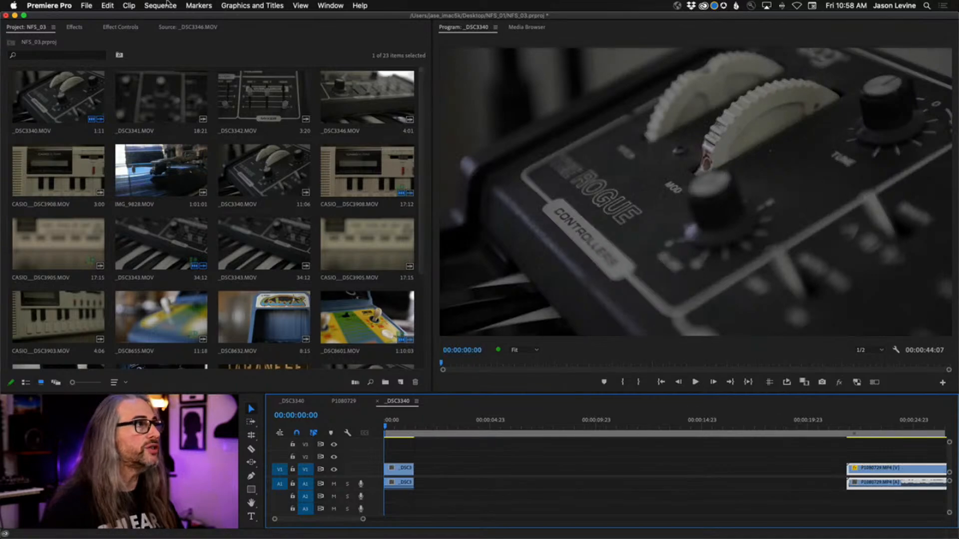
pyautogui.click(386, 428)
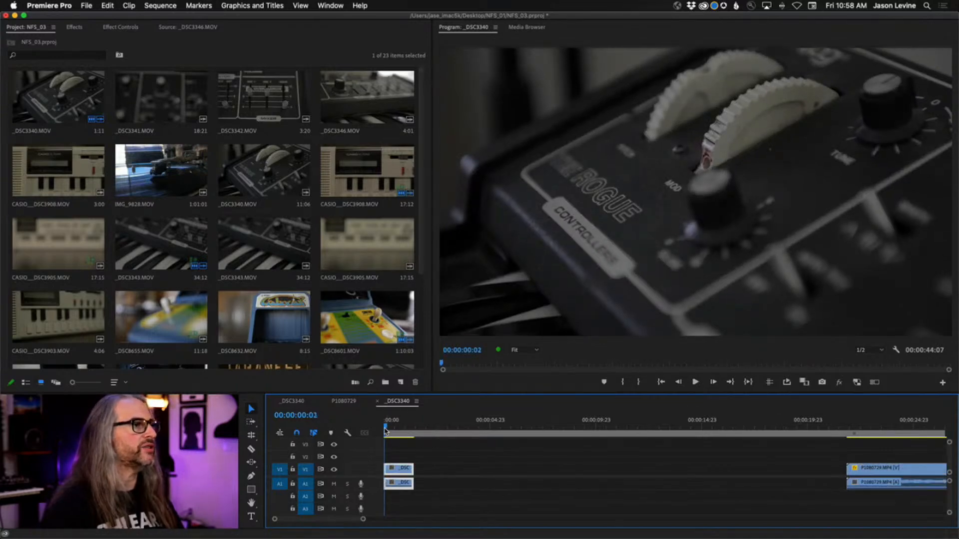
pyautogui.moveTo(386, 429); pyautogui.dragTo(372, 429)
# Step: Open the sequence settings and examine the editing mode and the available working color spaces
pyautogui.click(152, 5)
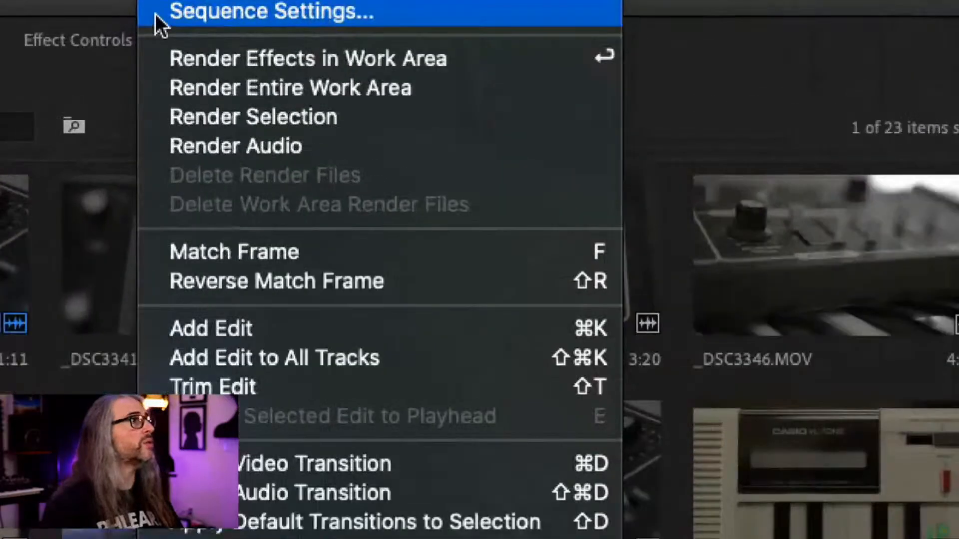
pyautogui.click(145, 18)
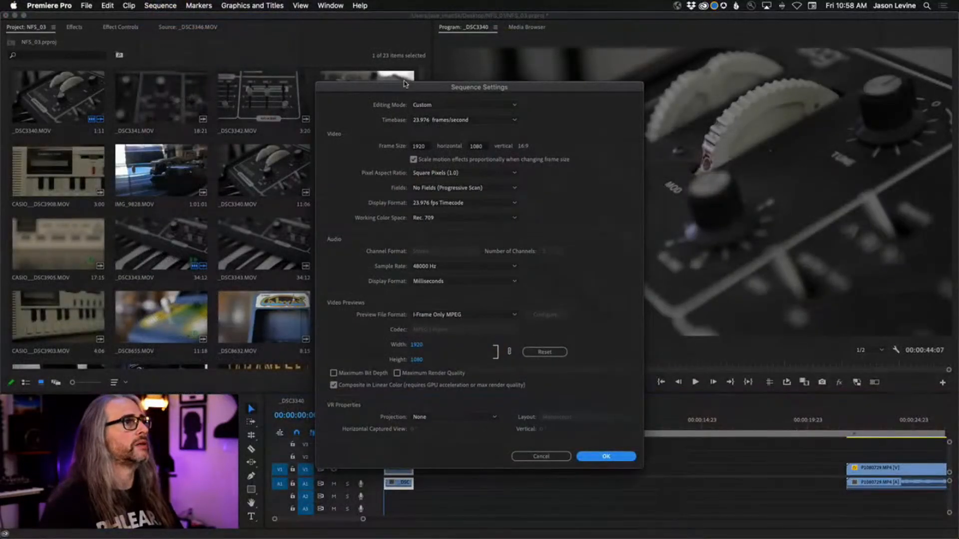
pyautogui.moveTo(403, 84); pyautogui.dragTo(415, 38)
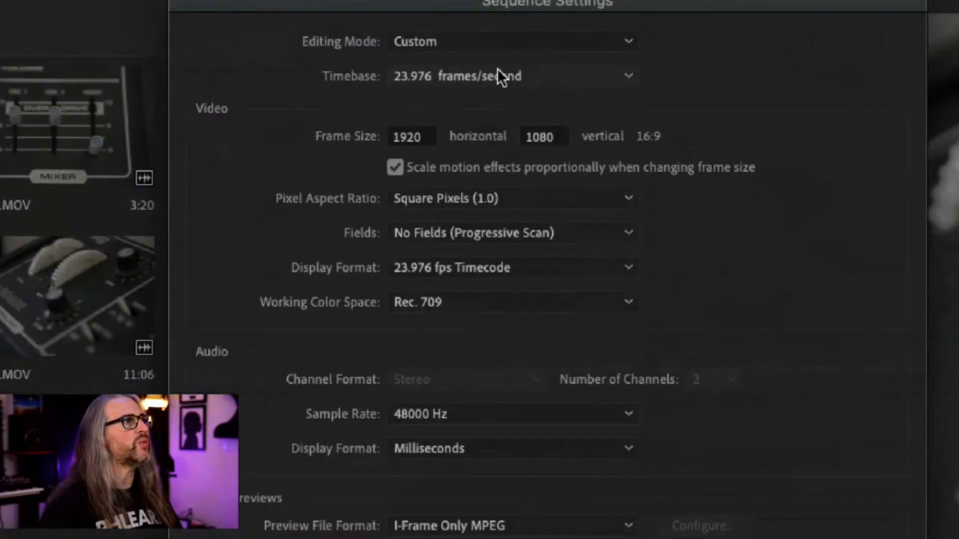
pyautogui.click(577, 41)
pyautogui.click(576, 38)
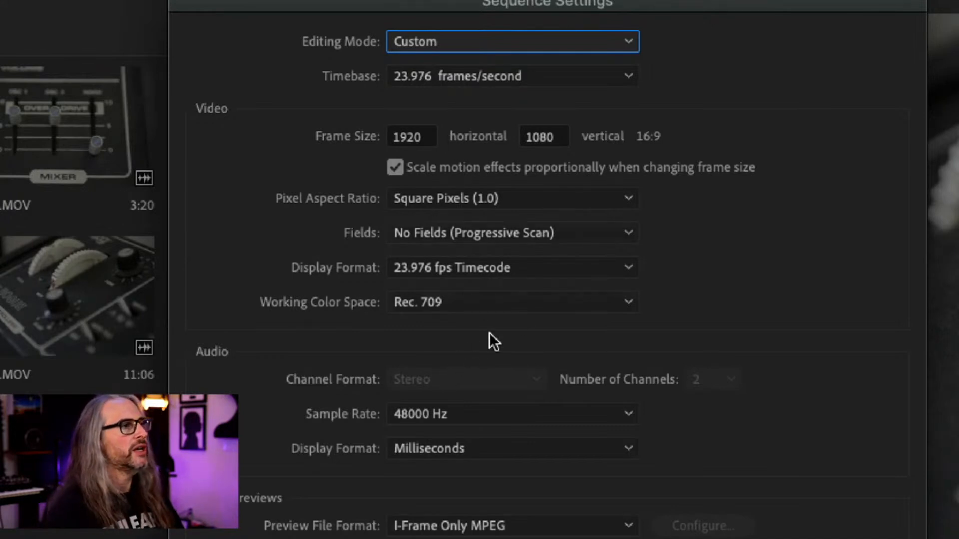
pyautogui.click(520, 306)
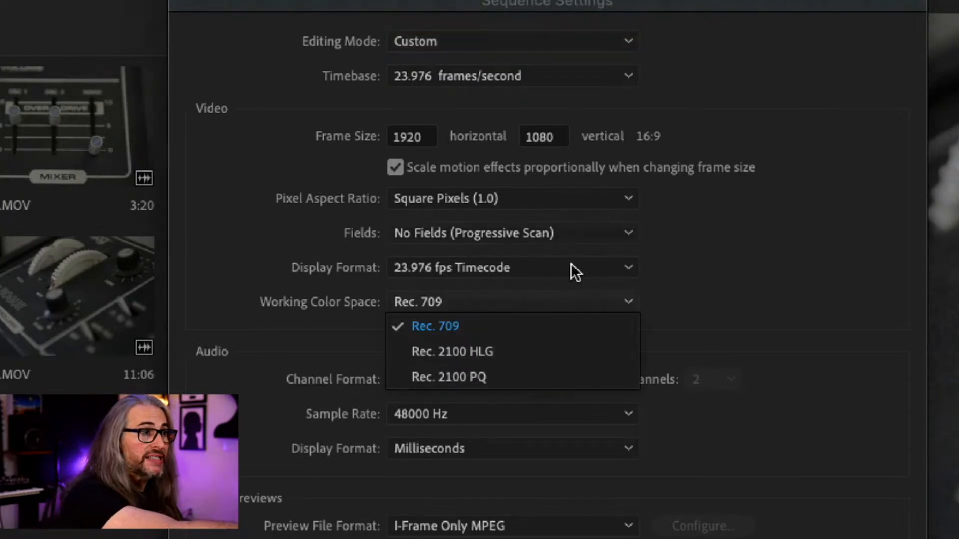
pyautogui.click(690, 305)
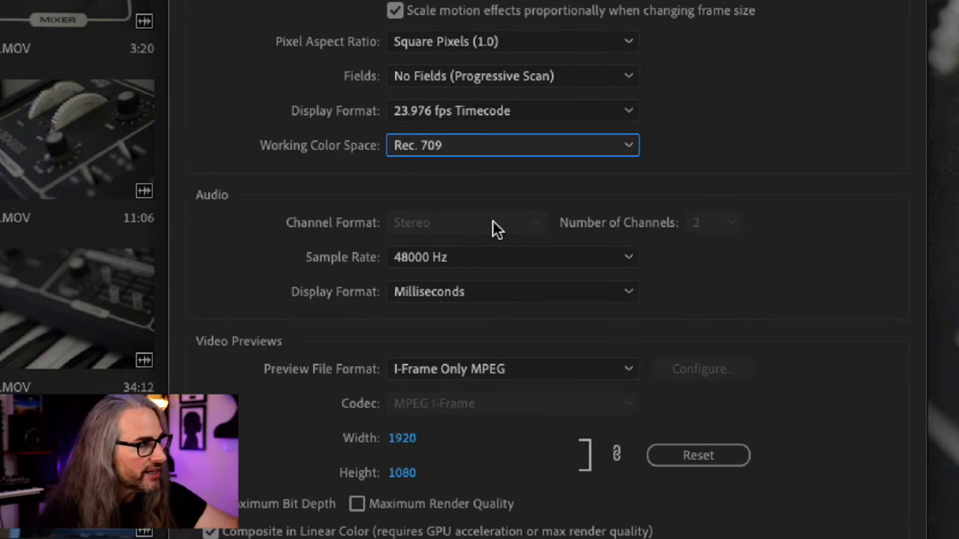
# Step: Review the audio sample rates offered for the sequence without changing the selection
pyautogui.click(569, 259)
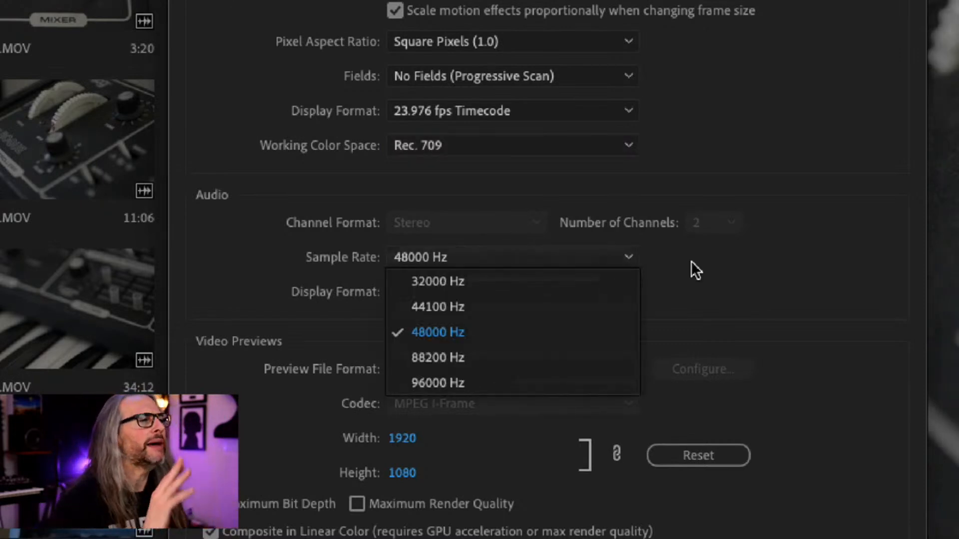
pyautogui.click(772, 265)
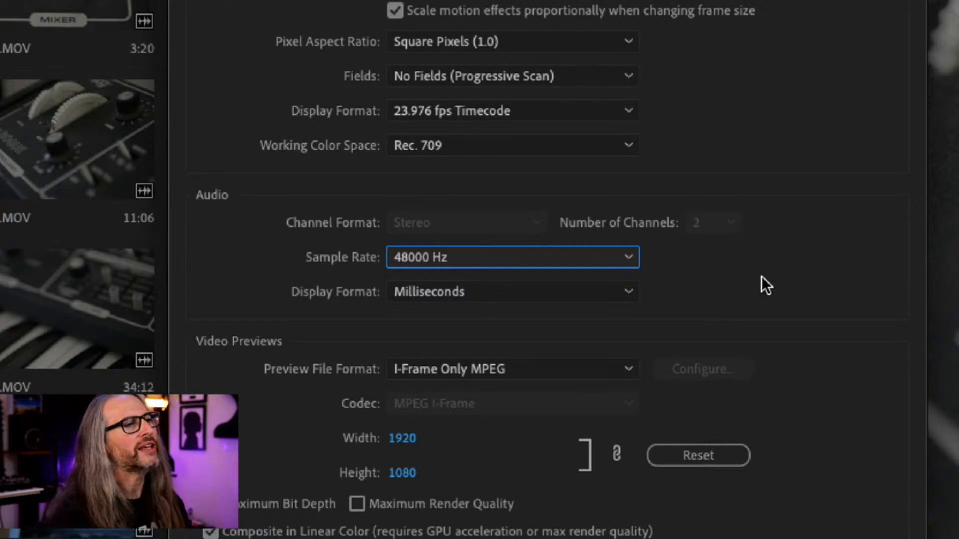
pyautogui.click(633, 259)
pyautogui.click(713, 264)
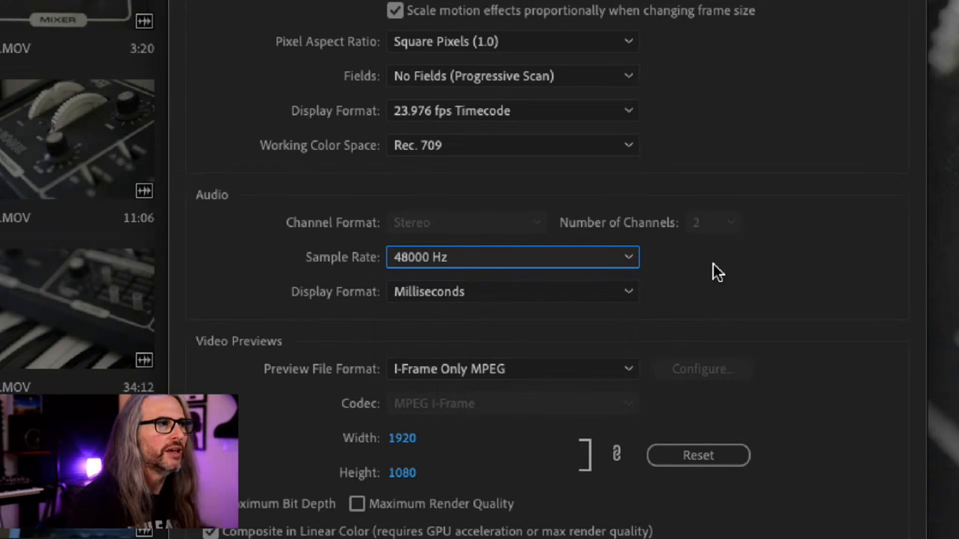
pyautogui.click(633, 251)
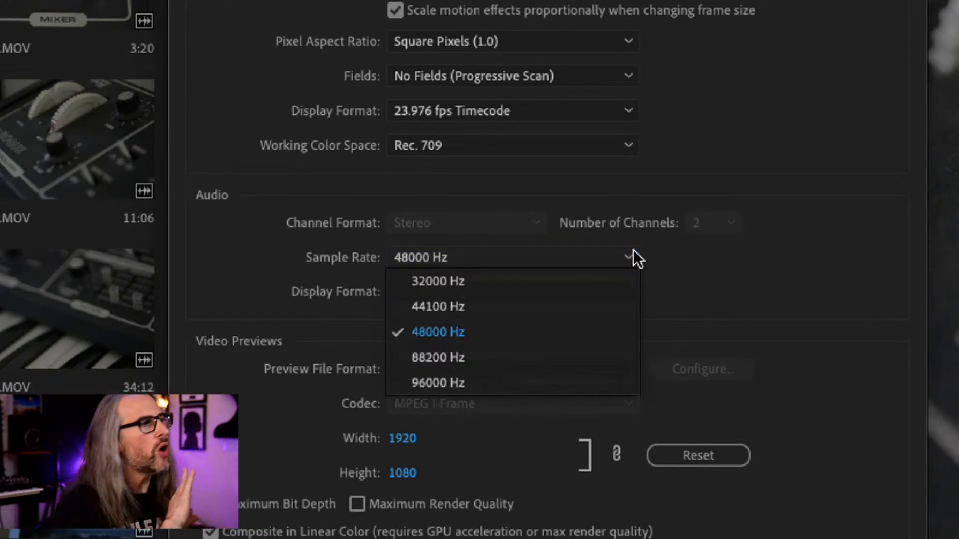
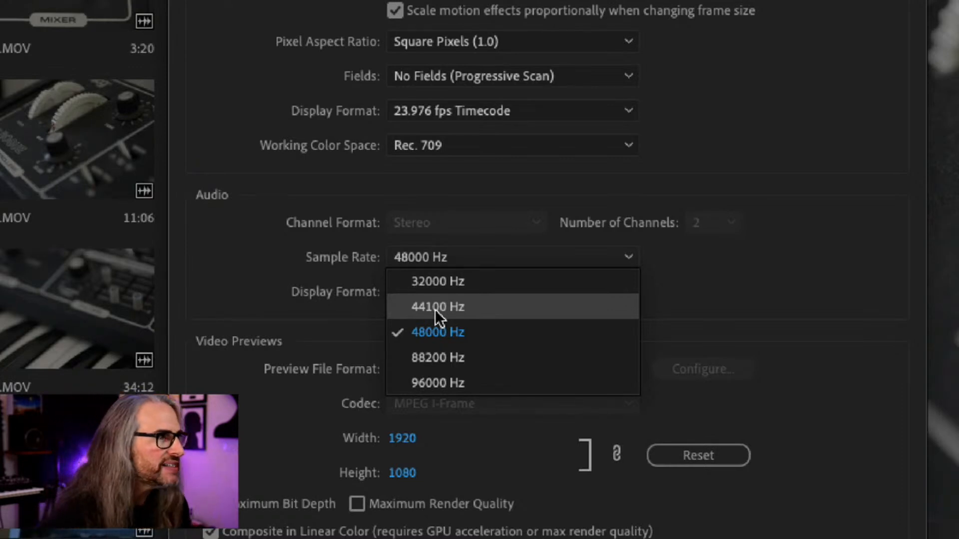
pyautogui.click(331, 309)
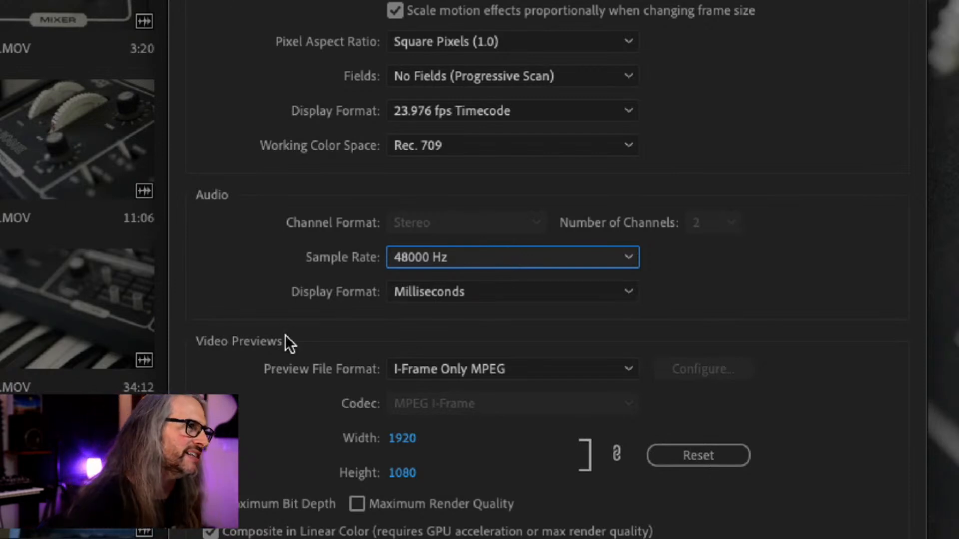
# Step: Try Audio Samples as the audio display format, restore Milliseconds, and close the sequence settings without applying changes
pyautogui.click(482, 293)
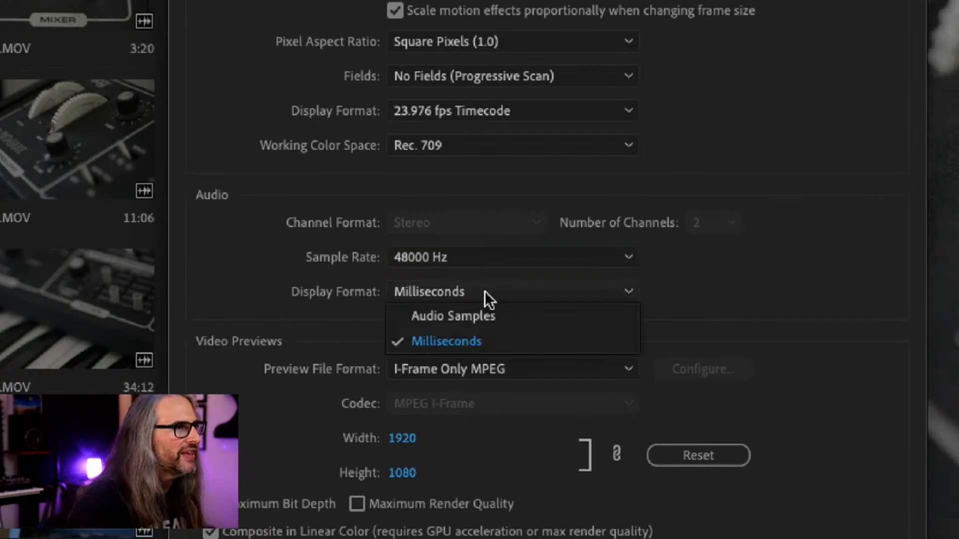
pyautogui.click(502, 320)
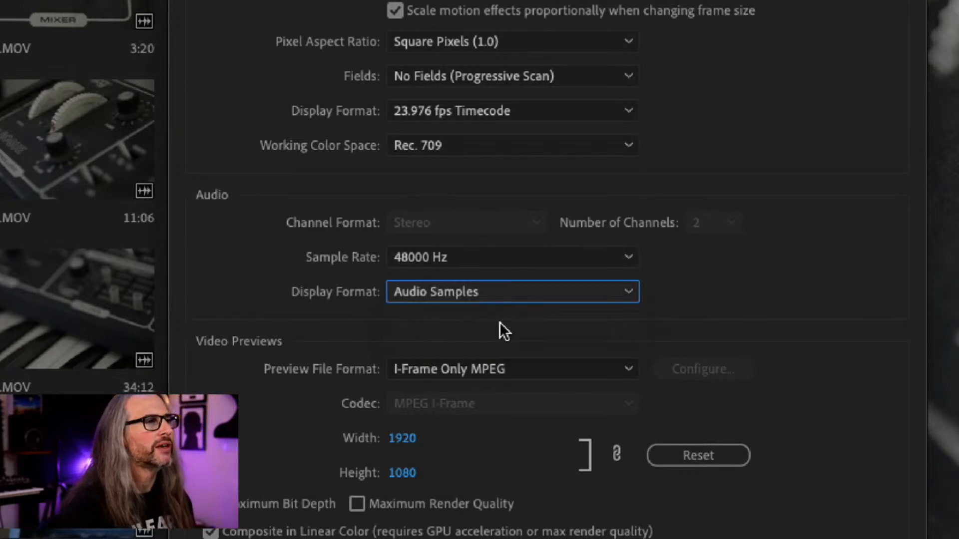
pyautogui.click(496, 295)
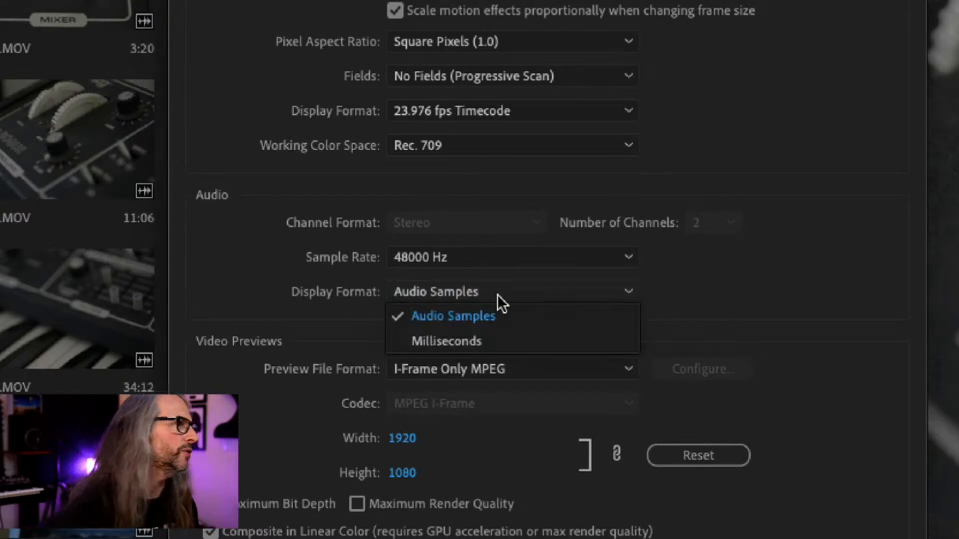
pyautogui.click(492, 331)
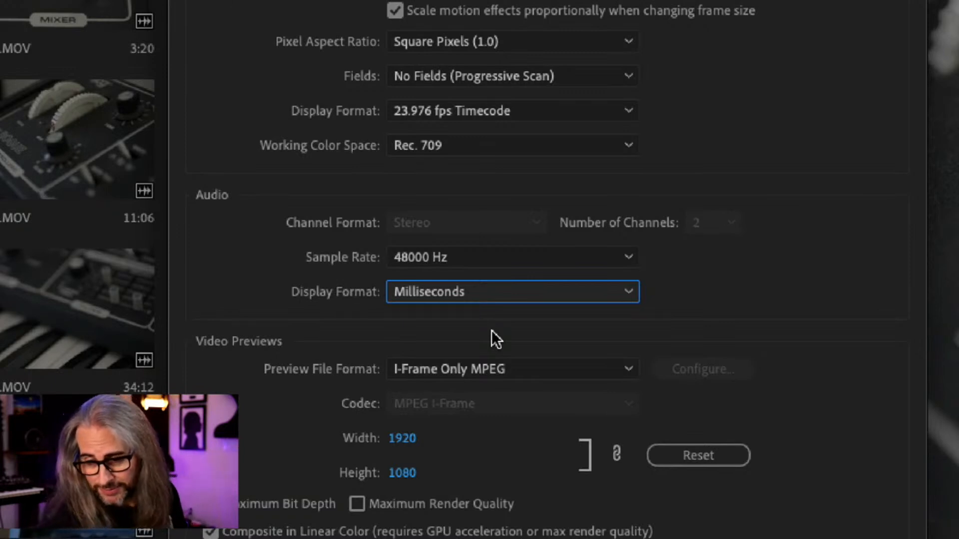
pyautogui.click(562, 295)
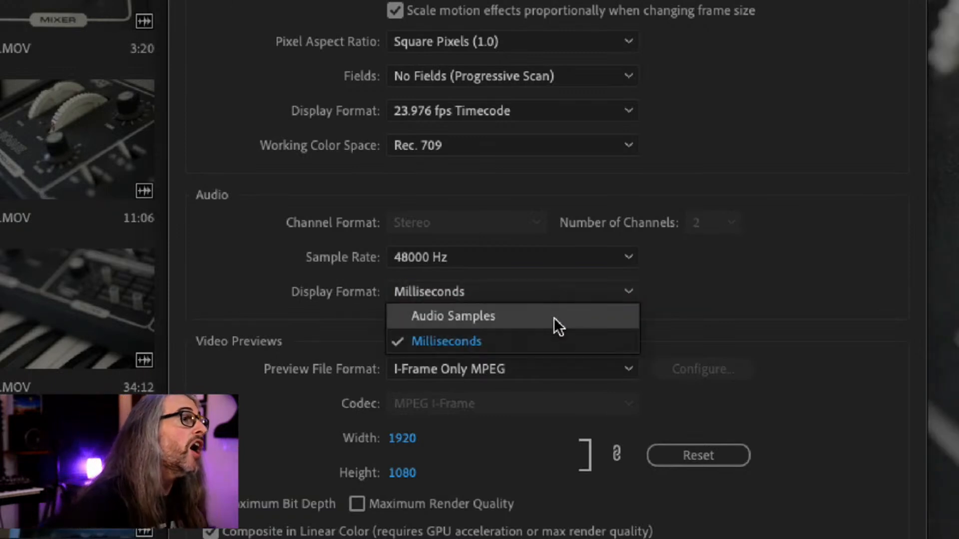
pyautogui.click(548, 330)
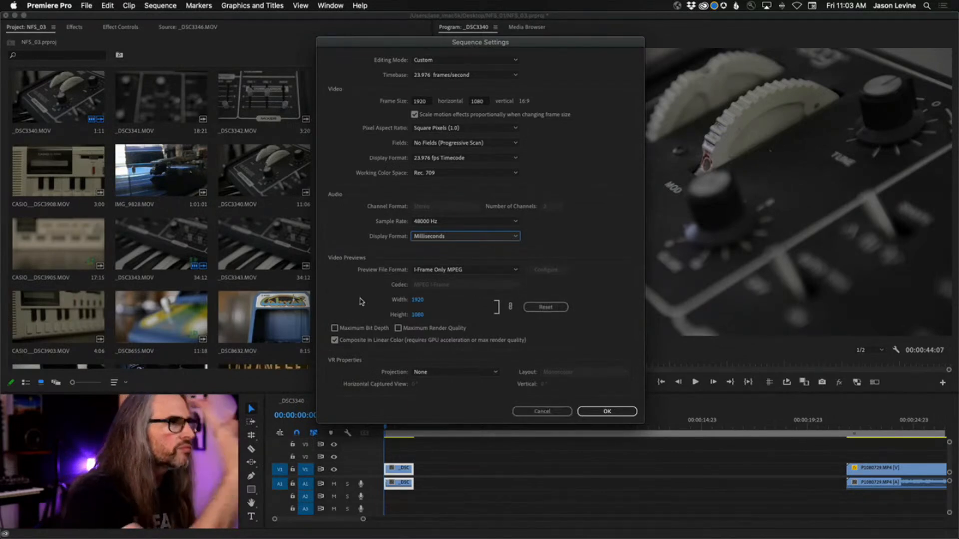
pyautogui.click(533, 413)
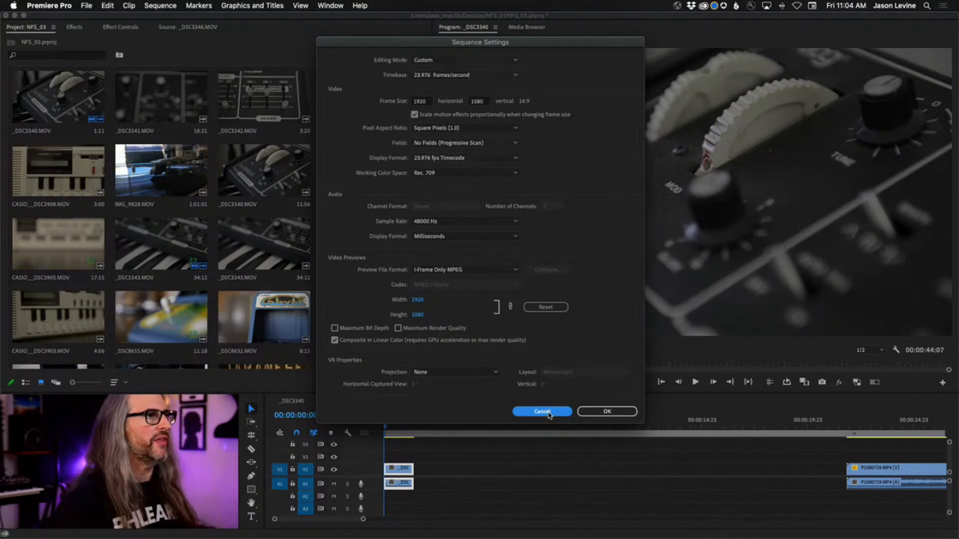
pyautogui.click(540, 411)
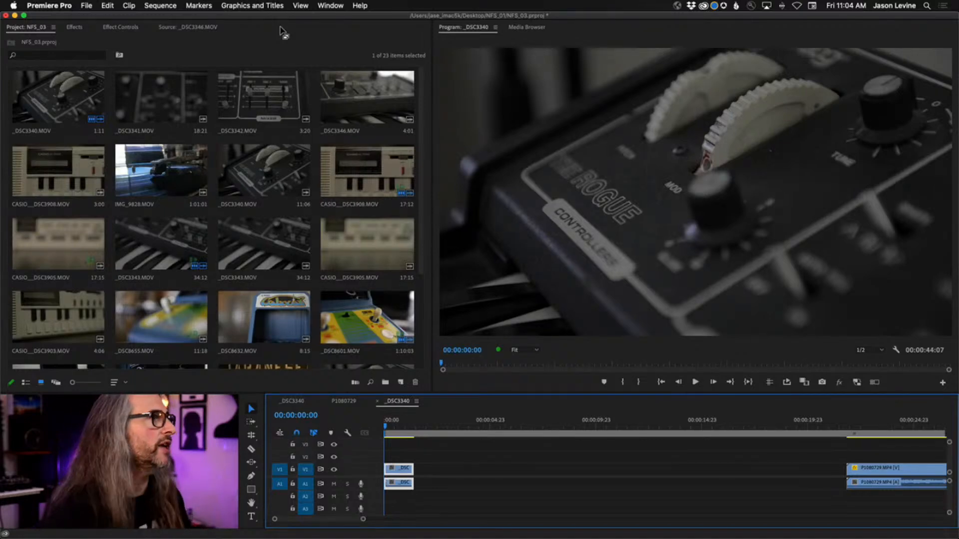
# Step: Show the Media Browser and enable Ingest for imported clips
pyautogui.click(331, 5)
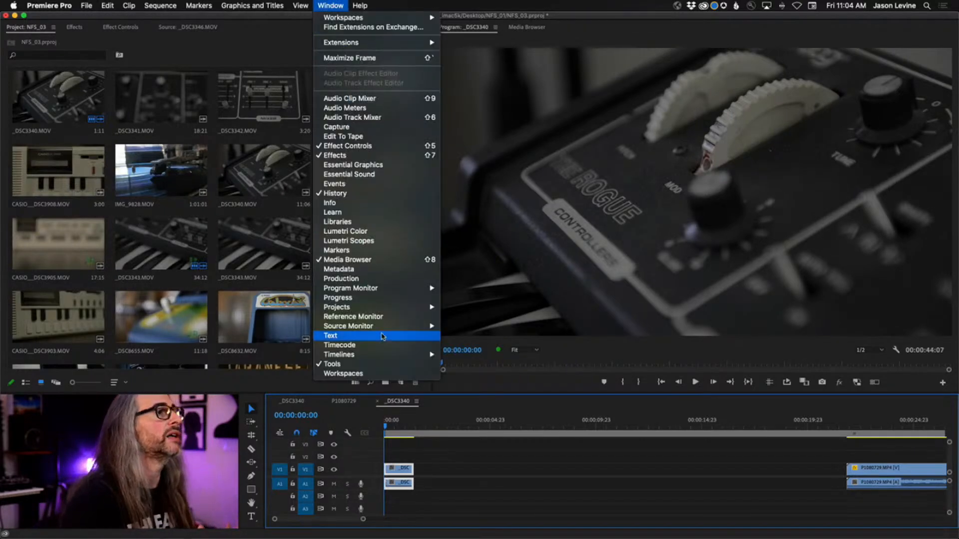
pyautogui.click(347, 259)
pyautogui.click(519, 28)
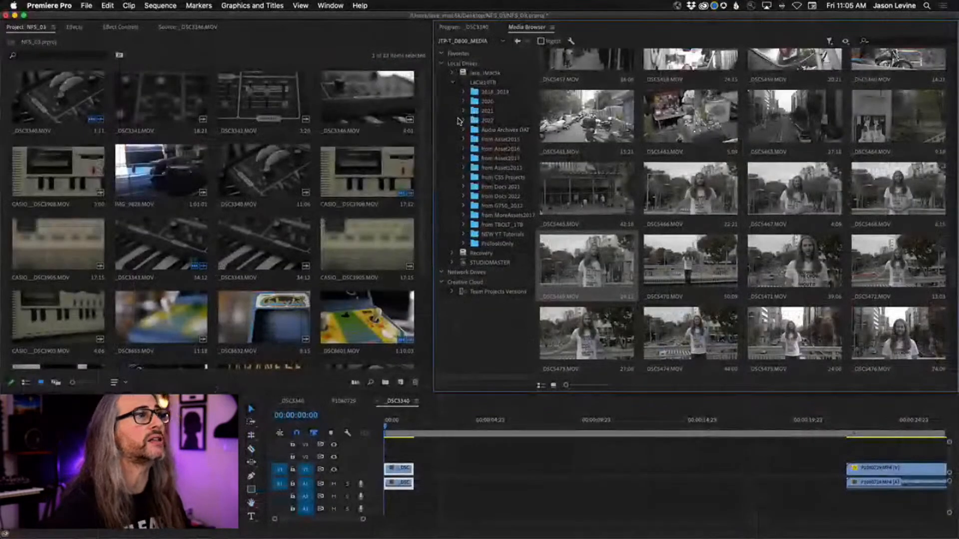
pyautogui.click(540, 41)
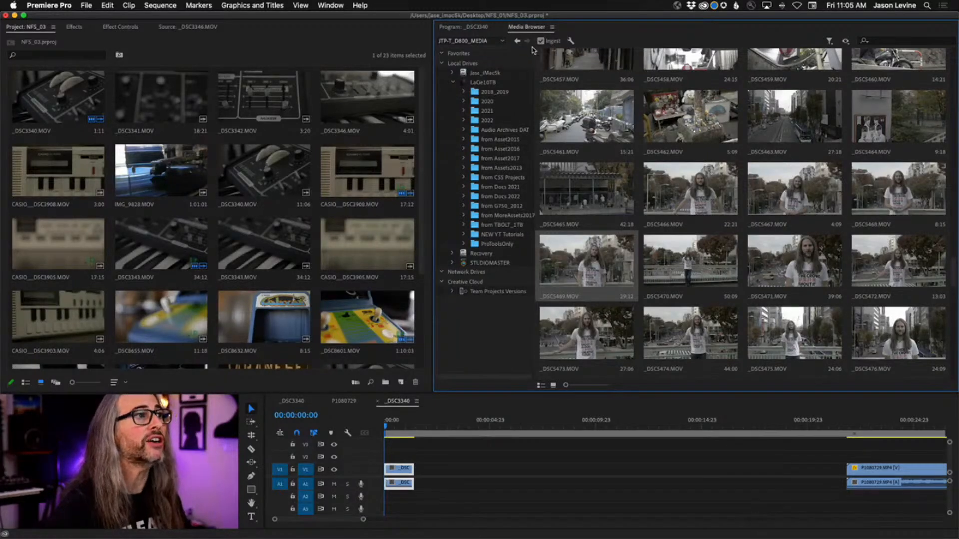
# Step: Try setting ingest to Create Proxies with the ProResLT w/Logo for Ingest preset, and cancel the project settings
pyautogui.click(571, 42)
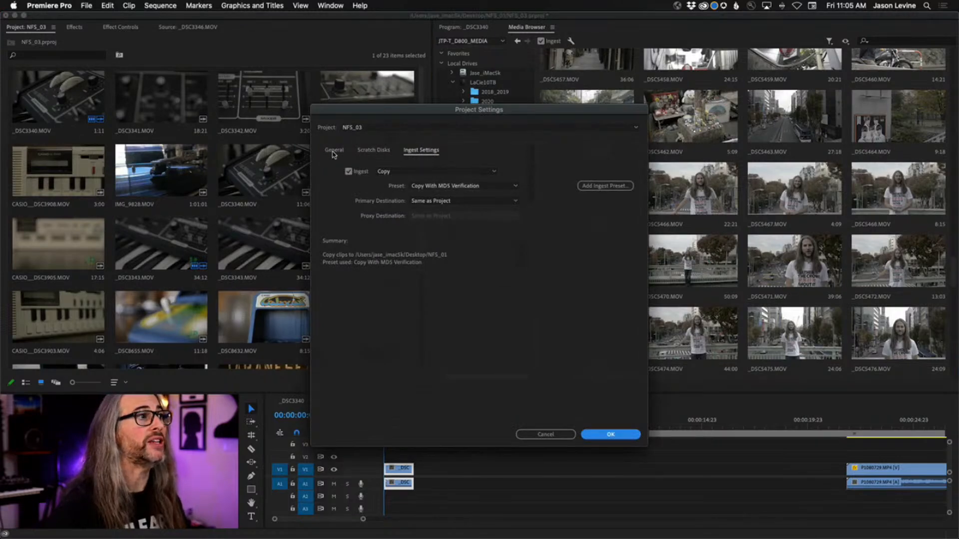
pyautogui.moveTo(390, 115); pyautogui.dragTo(524, 79)
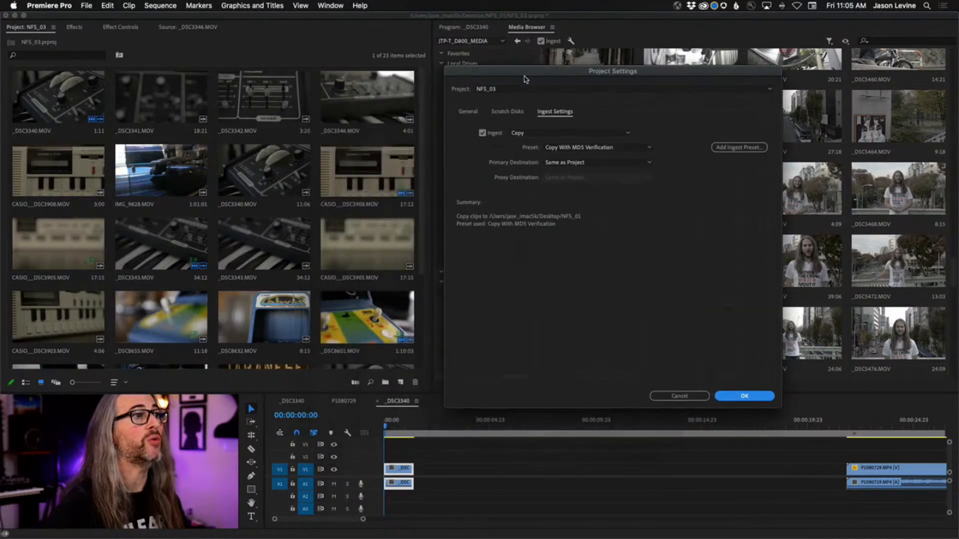
pyautogui.click(549, 132)
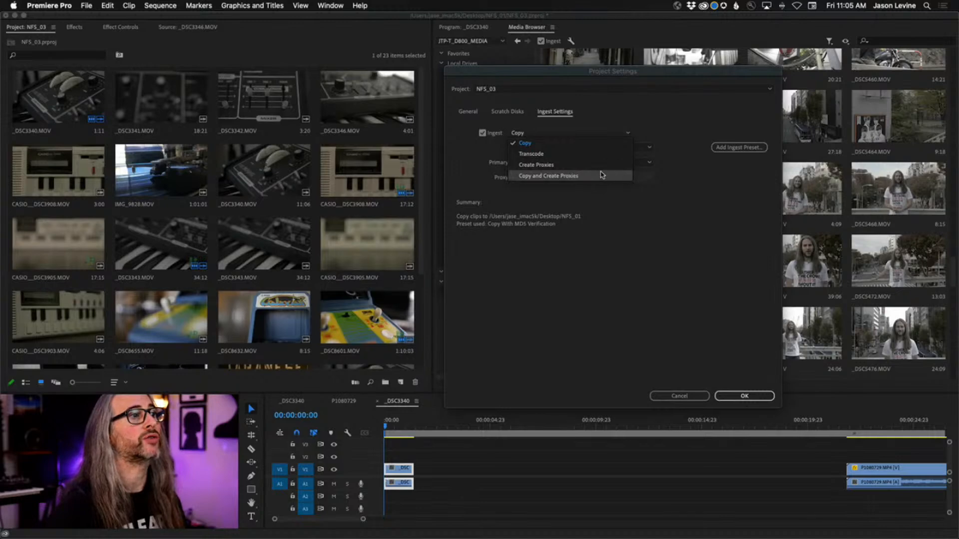
pyautogui.click(568, 166)
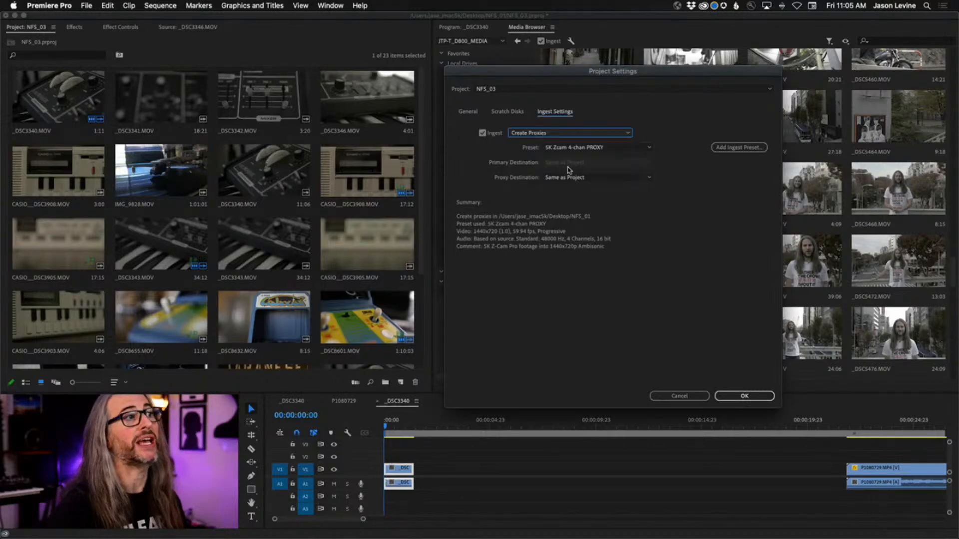
pyautogui.click(599, 148)
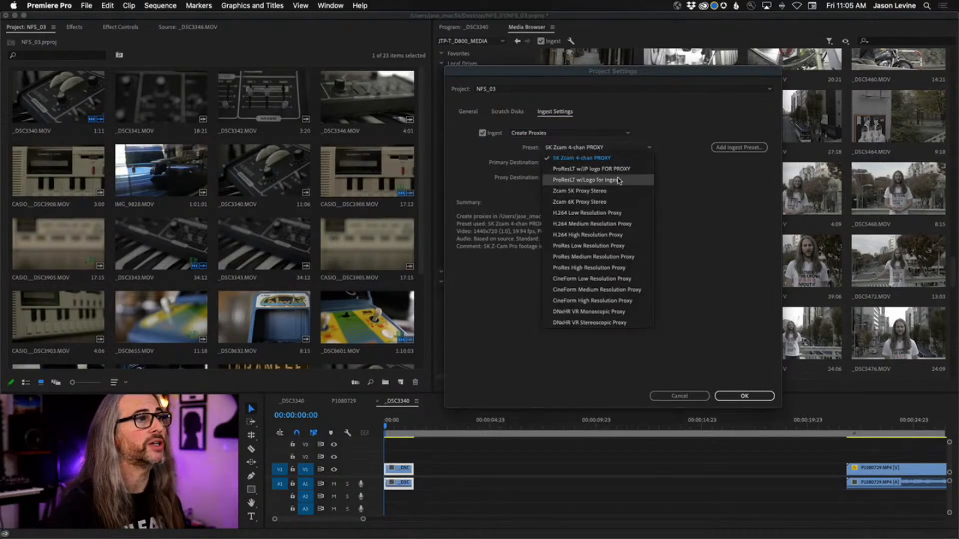
pyautogui.click(599, 180)
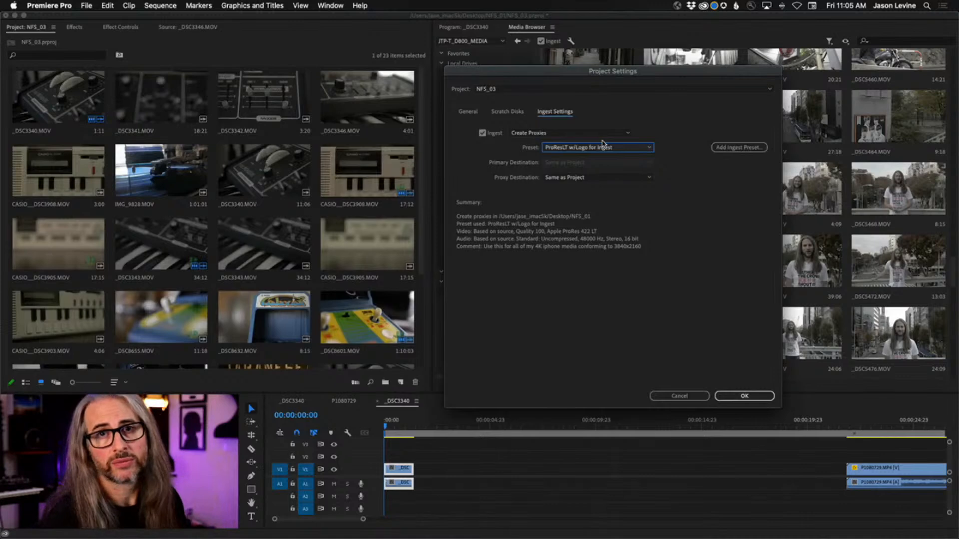
pyautogui.click(668, 397)
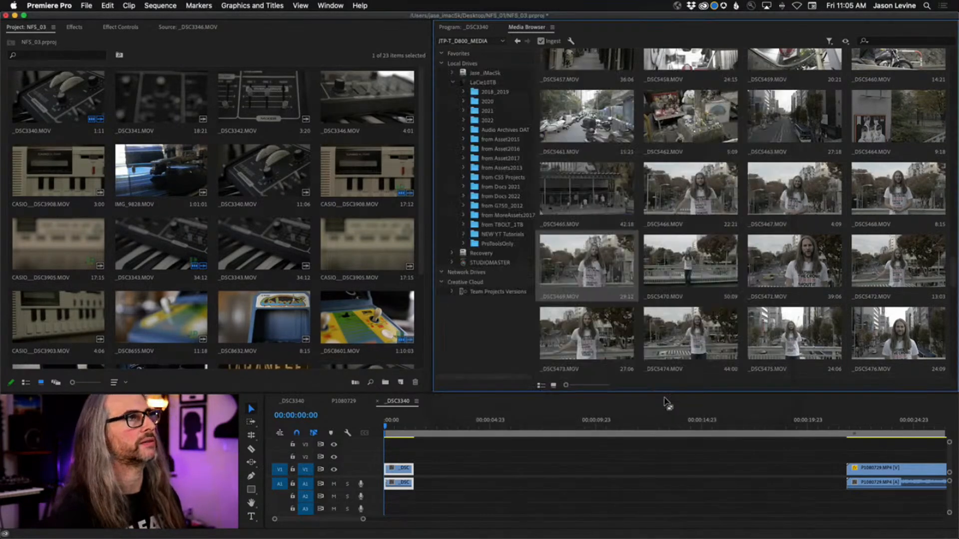
# Step: Disable Ingest for imported clips and show the Program monitor
pyautogui.click(541, 41)
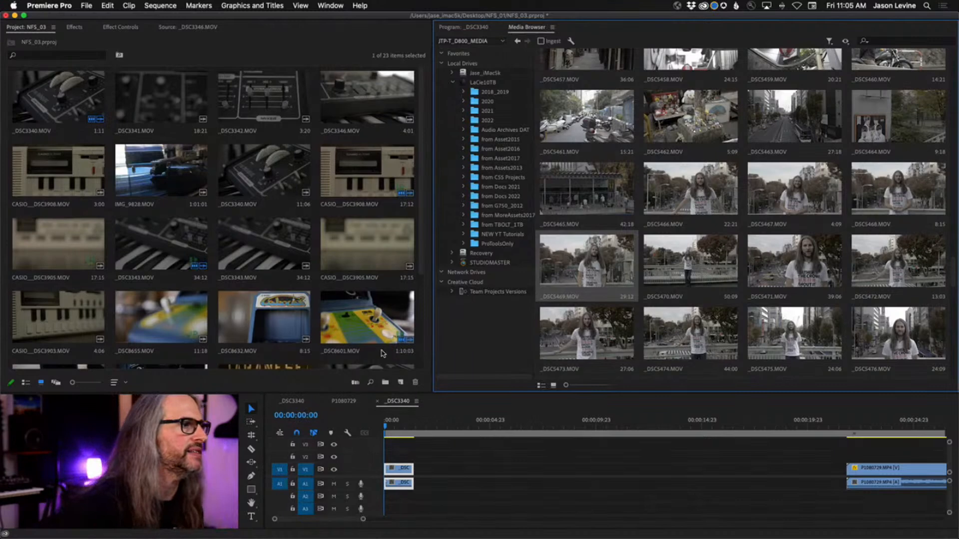
pyautogui.click(456, 29)
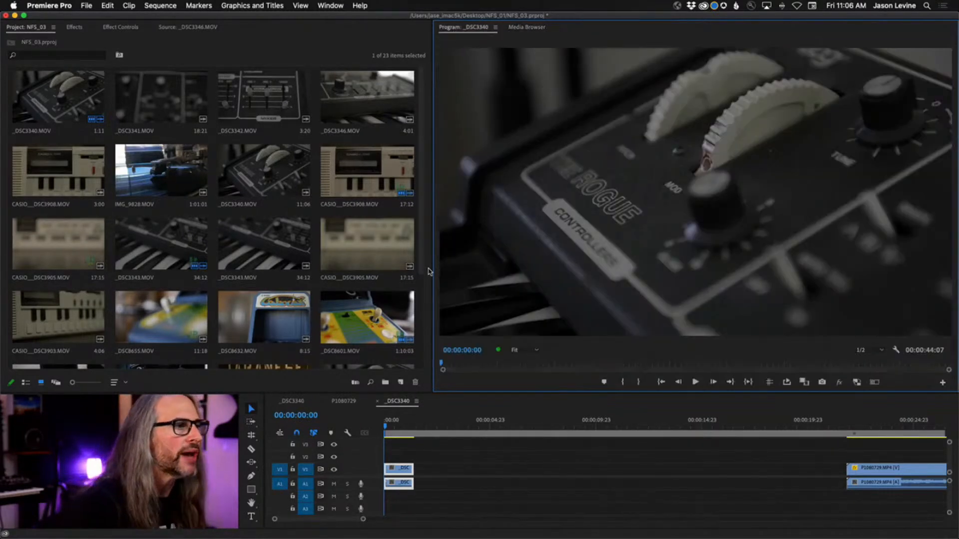
# Step: Add CASIO__DSC3908.MOV and _DSC3342.MOV back to back on V1 and A1, directly after the sequence's first clip
pyautogui.click(41, 173)
pyautogui.moveTo(435, 376); pyautogui.dragTo(419, 481)
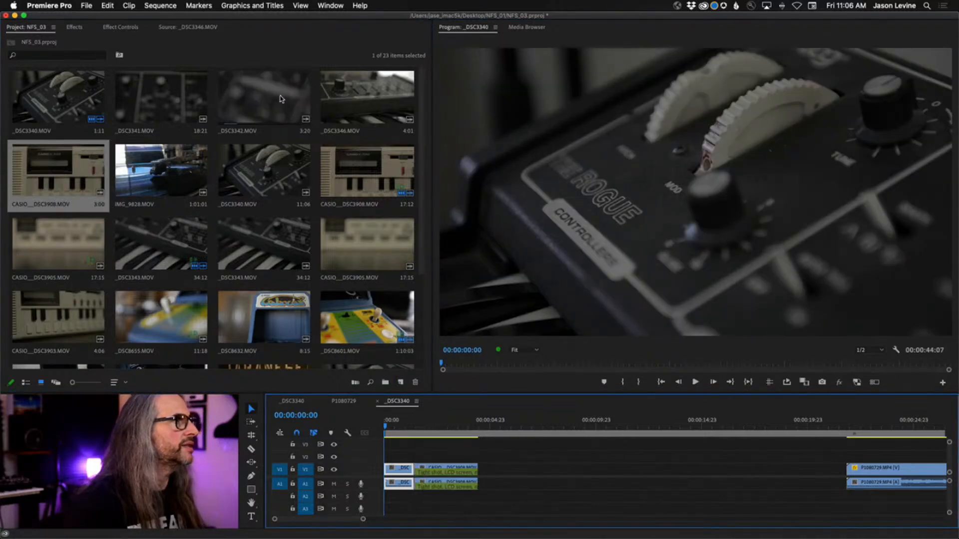
pyautogui.moveTo(250, 98); pyautogui.dragTo(478, 477)
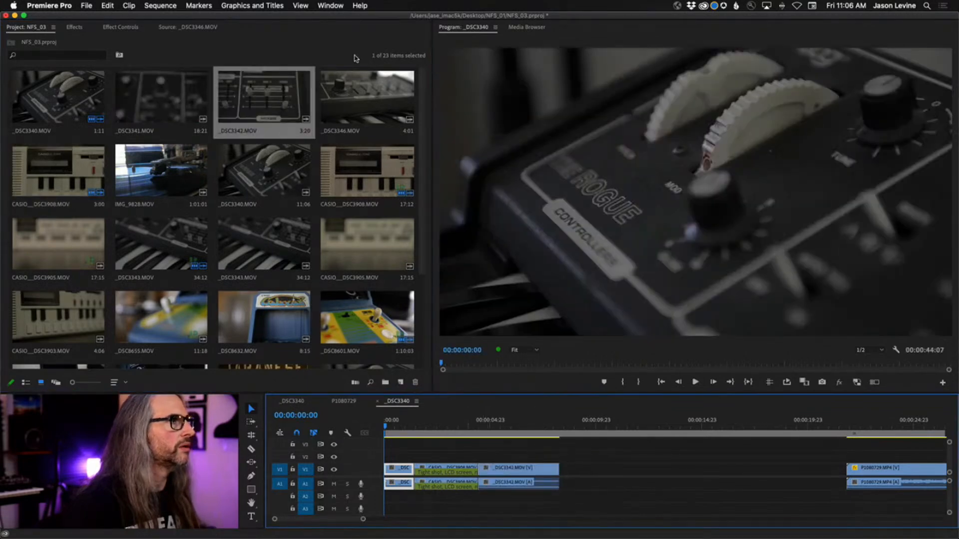
# Step: Add _DSC8655.MOV to V1 and A1, shorten its end, and butt it against the end of _DSC3342.MOV
pyautogui.scroll(-3, 272, 243)
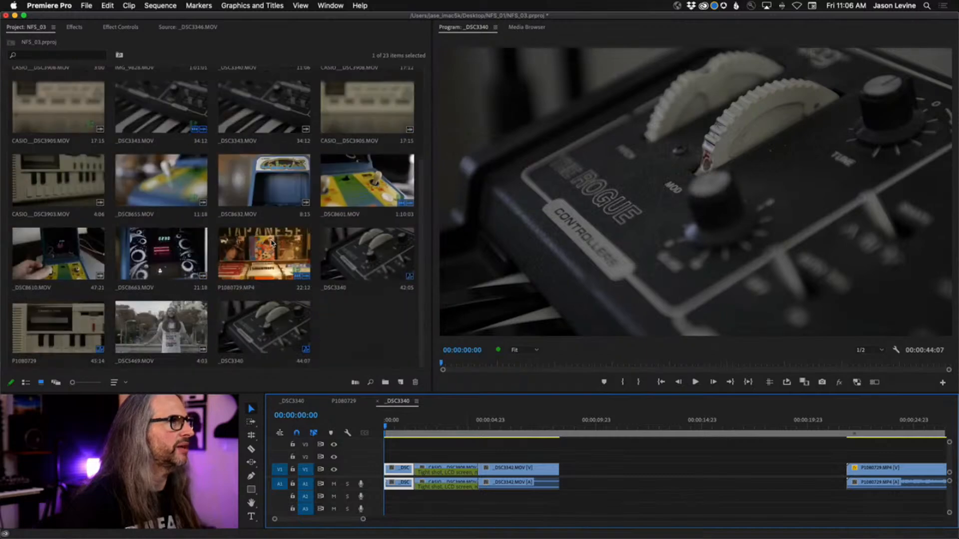
pyautogui.moveTo(155, 180); pyautogui.dragTo(603, 468)
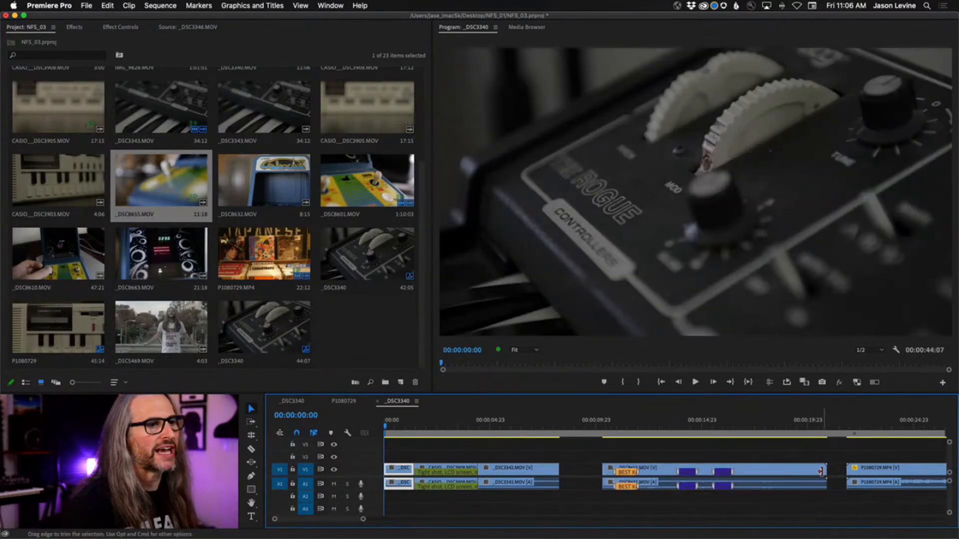
pyautogui.moveTo(821, 471); pyautogui.dragTo(786, 471)
pyautogui.moveTo(669, 470); pyautogui.dragTo(623, 471)
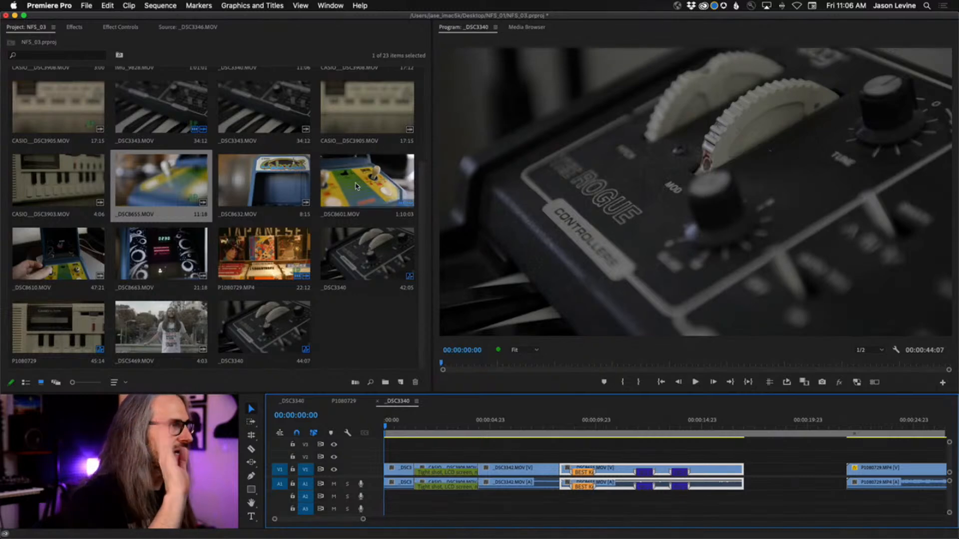
# Step: Place _DSC8663.MOV on V2 and A2 starting at the end of _DSC8655.MOV, and clear the clip selection
pyautogui.moveTo(160, 254); pyautogui.dragTo(744, 458)
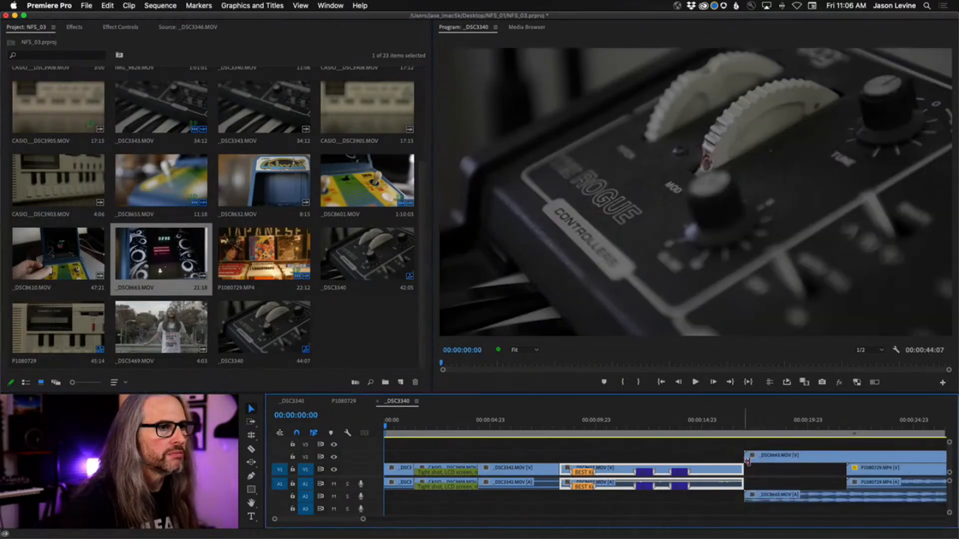
pyautogui.click(730, 446)
pyautogui.press('\\')
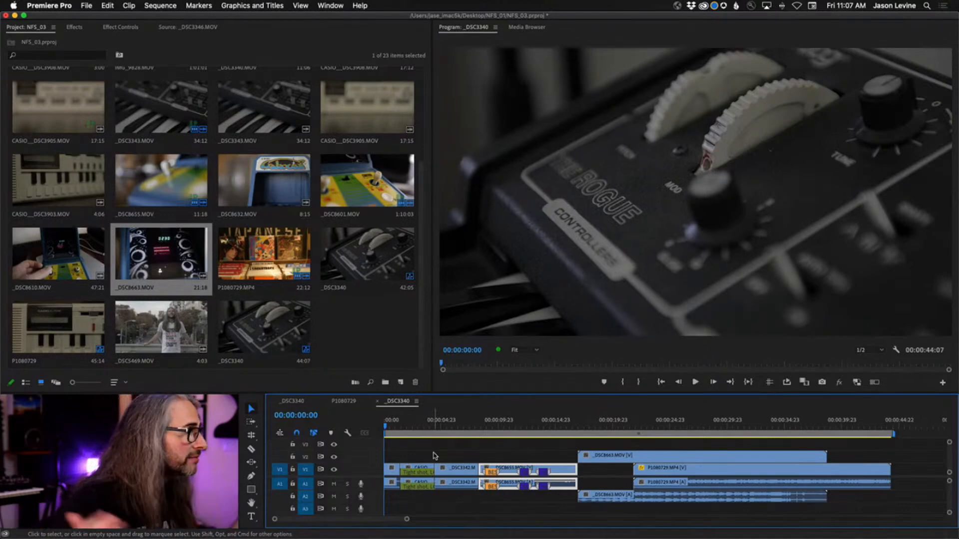
pyautogui.click(434, 455)
pyautogui.click(524, 448)
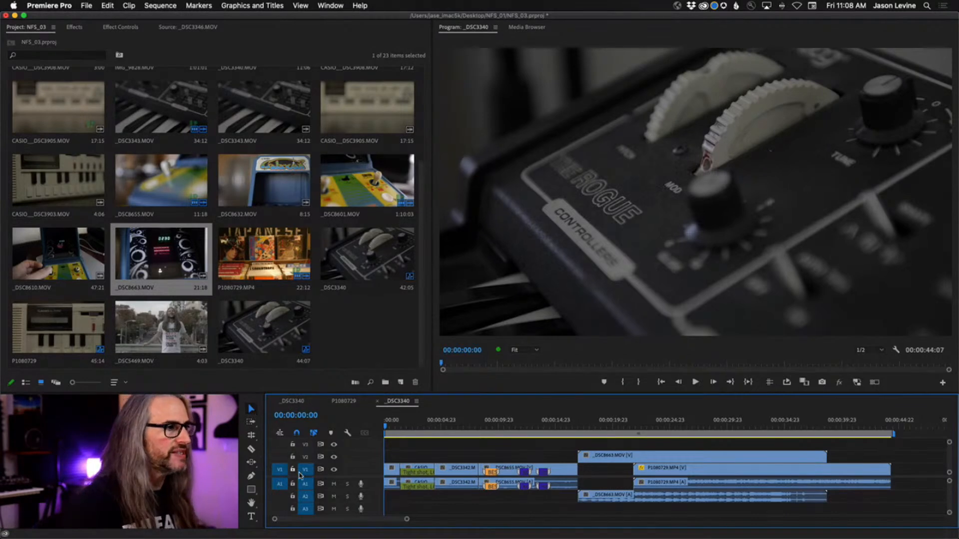
# Step: Try trimming the start of _DSC8655.MOV inward, and extend it back to the end of _DSC3342.MOV
pyautogui.moveTo(392, 472)
pyautogui.mouseDown()
pyautogui.moveTo(462, 467)
pyautogui.moveTo(379, 467)
pyautogui.moveTo(392, 471)
pyautogui.mouseUp()
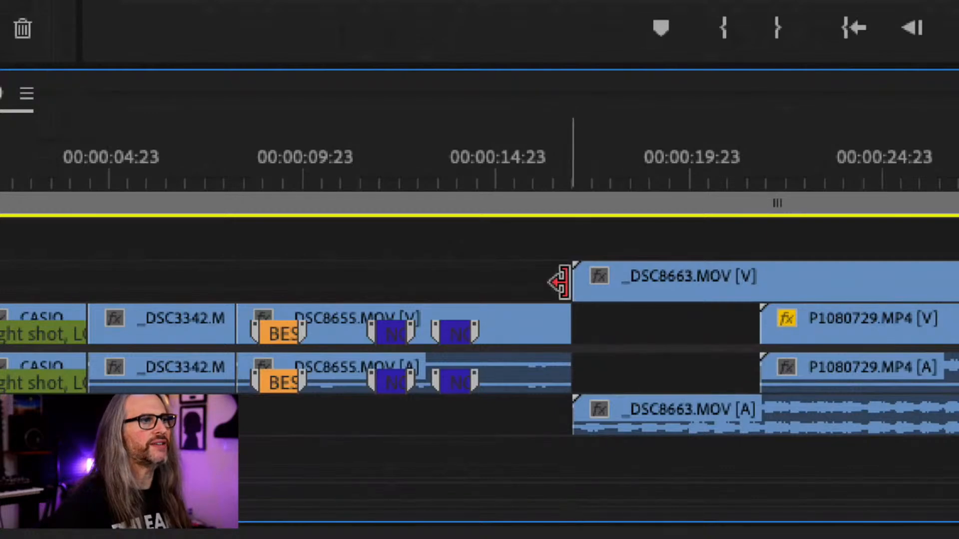
pyautogui.moveTo(583, 281)
pyautogui.mouseDown()
pyautogui.moveTo(672, 280)
pyautogui.moveTo(572, 279)
pyautogui.mouseUp()
pyautogui.moveTo(564, 315)
pyautogui.mouseDown()
pyautogui.moveTo(498, 321)
pyautogui.moveTo(579, 320)
pyautogui.mouseUp()
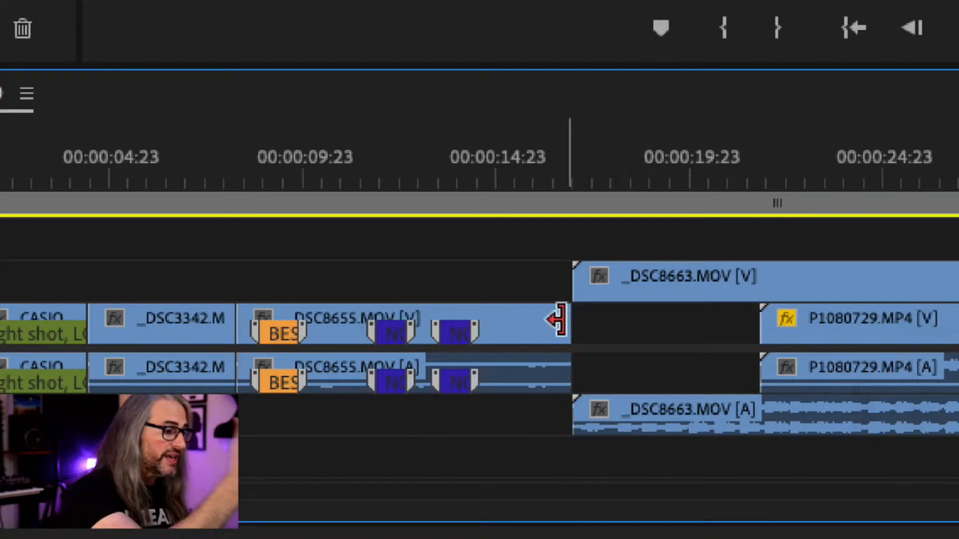
pyautogui.moveTo(555, 321)
pyautogui.mouseDown()
pyautogui.moveTo(498, 322)
pyautogui.moveTo(571, 321)
pyautogui.mouseUp()
pyautogui.moveTo(253, 329); pyautogui.dragTo(298, 330)
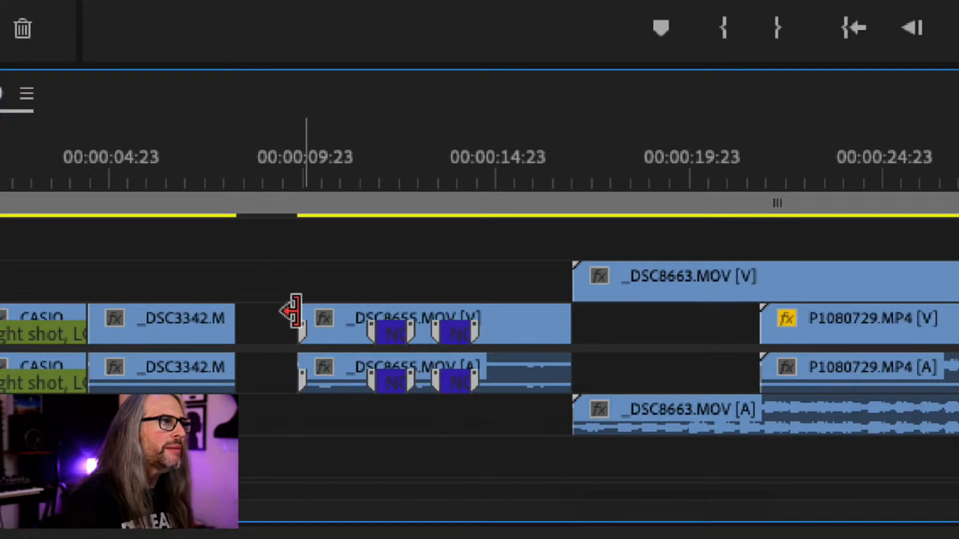
pyautogui.moveTo(301, 315); pyautogui.dragTo(247, 315)
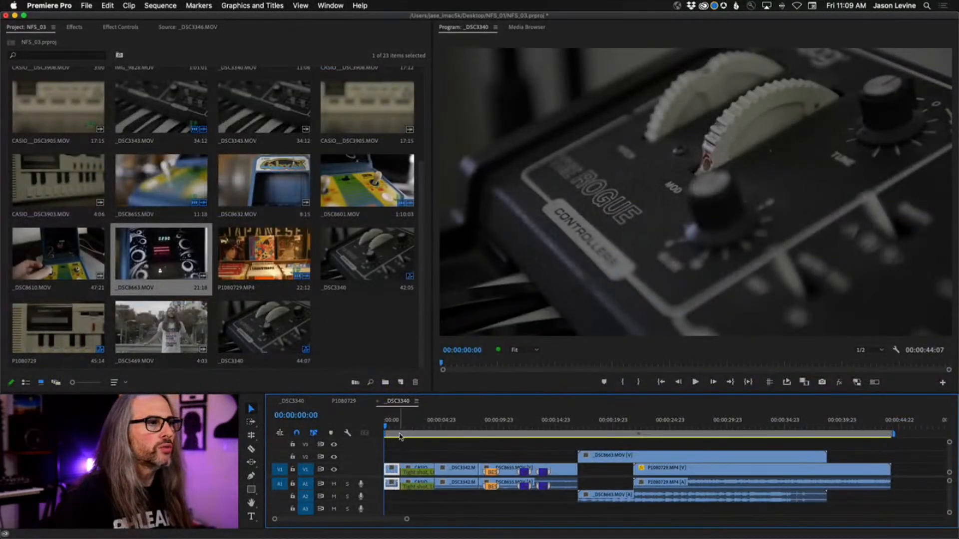
# Step: Mute audio tracks A1 and A2
pyautogui.click(333, 484)
pyautogui.click(333, 496)
pyautogui.moveTo(399, 471); pyautogui.dragTo(467, 471)
# Step: Preview the opening clips from the sequence start and park the playhead at 00:00:03:03 in the CASIO clip
pyautogui.click(387, 429)
pyautogui.moveTo(387, 428); pyautogui.dragTo(454, 436)
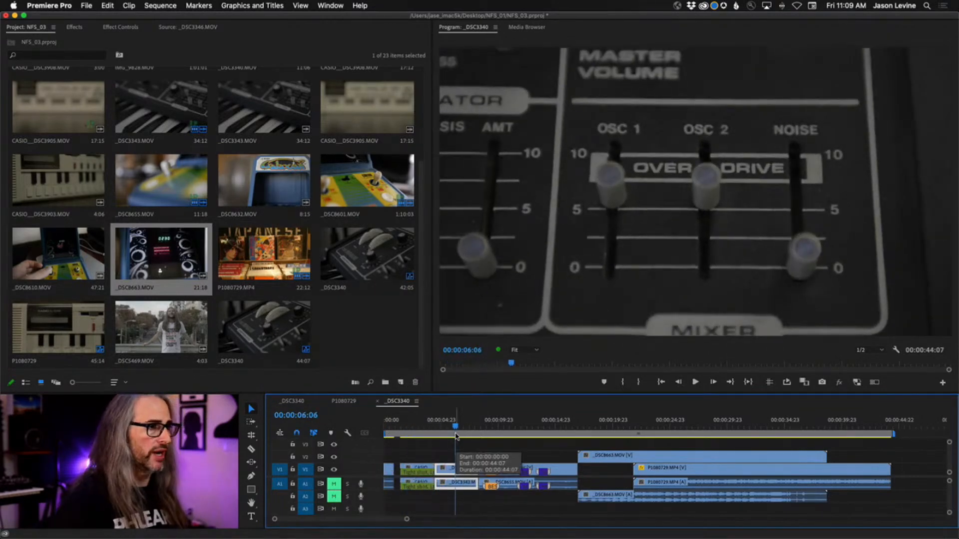
pyautogui.press('Home')
pyautogui.press('space')
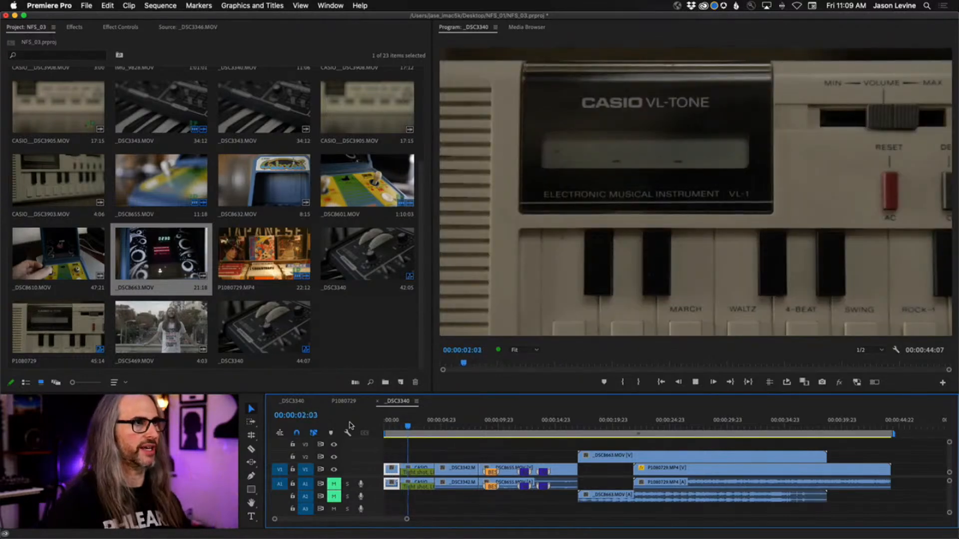
pyautogui.click(427, 429)
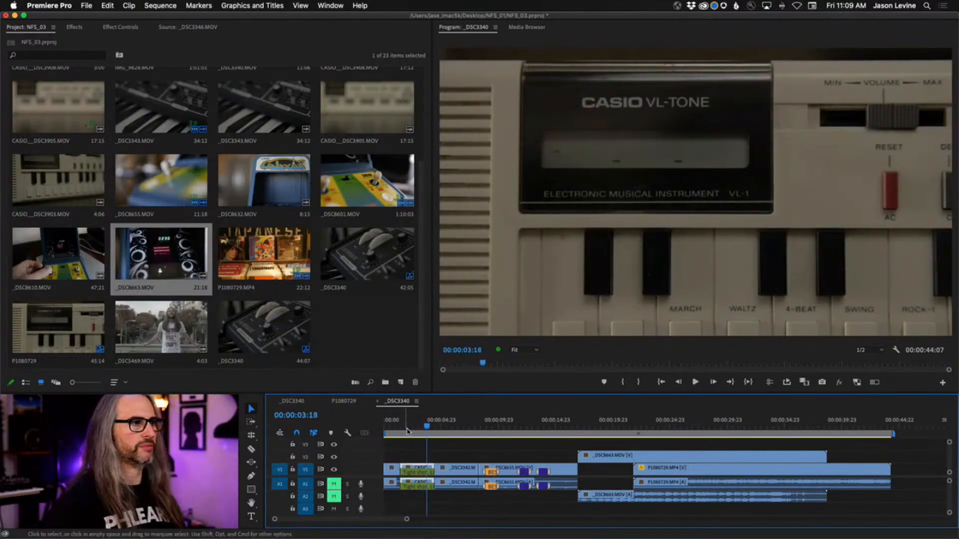
pyautogui.moveTo(427, 429)
pyautogui.mouseDown()
pyautogui.moveTo(406, 430)
pyautogui.moveTo(420, 431)
pyautogui.mouseUp()
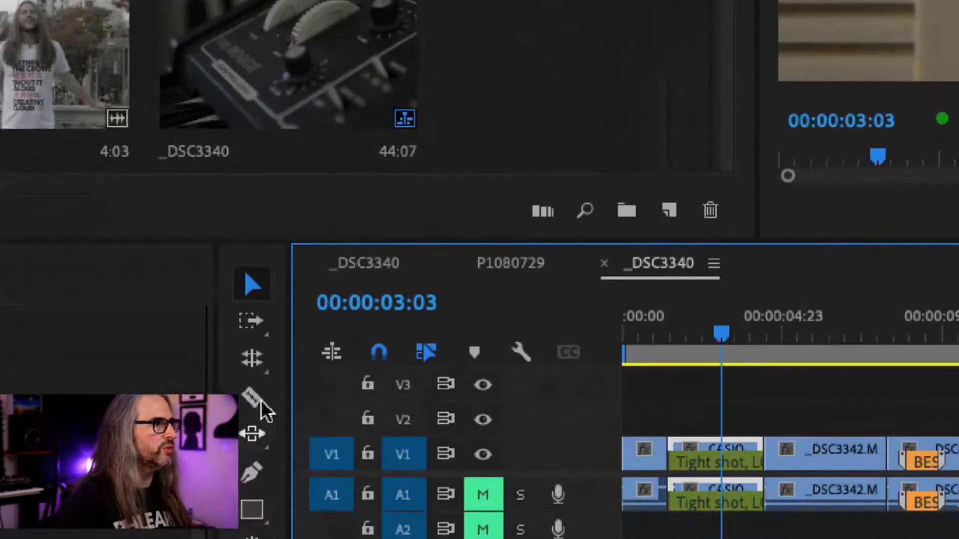
# Step: Show the Rolling and Ripple Edit tools, return to the Selection tool, and preview temporary ripple trimming at the CASIO clip's end
pyautogui.click(252, 435)
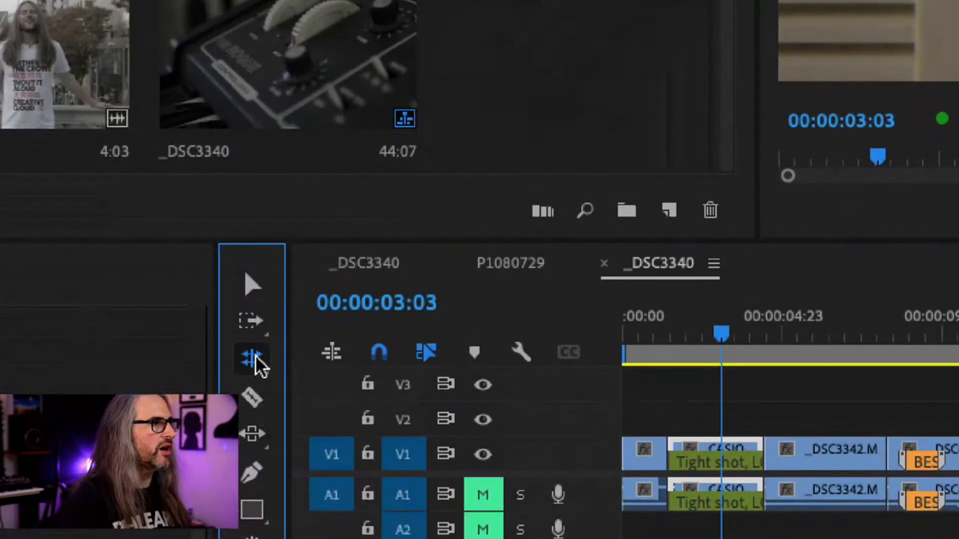
pyautogui.click(255, 355)
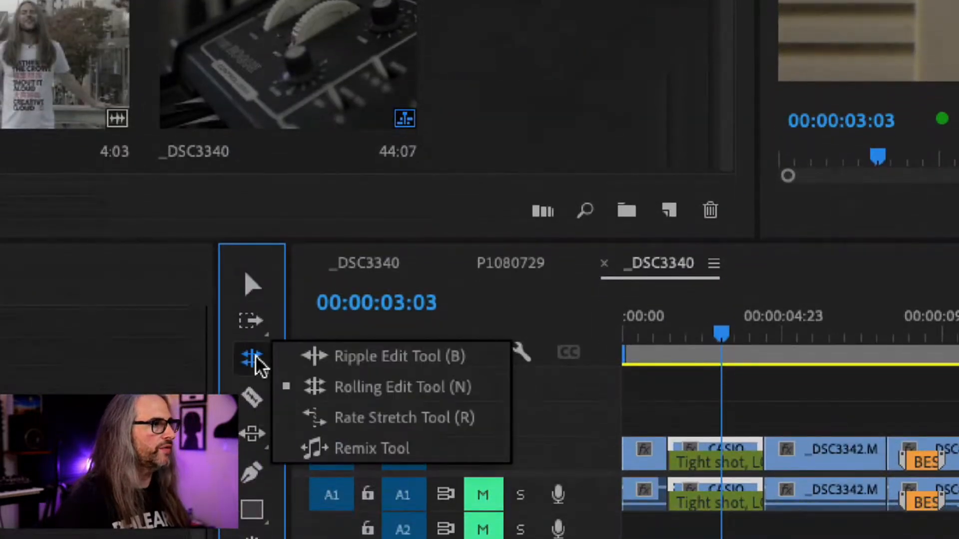
pyautogui.click(405, 358)
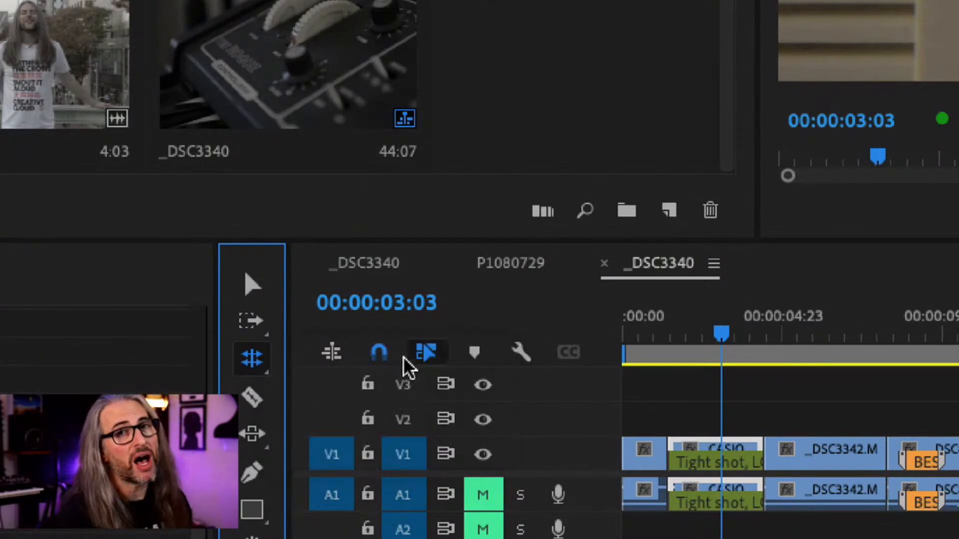
pyautogui.click(249, 284)
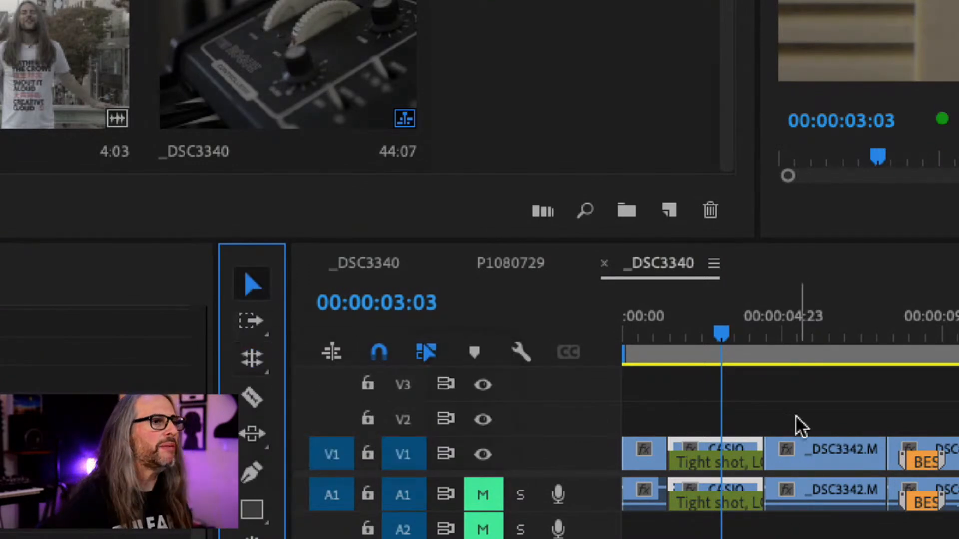
pyautogui.moveTo(753, 452); pyautogui.dragTo(753, 452)
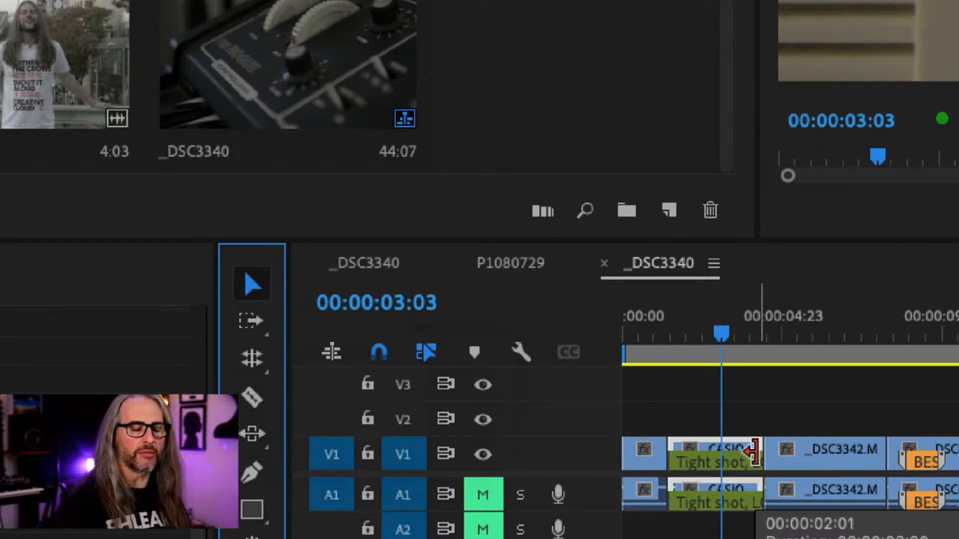
pyautogui.press('ctrl')
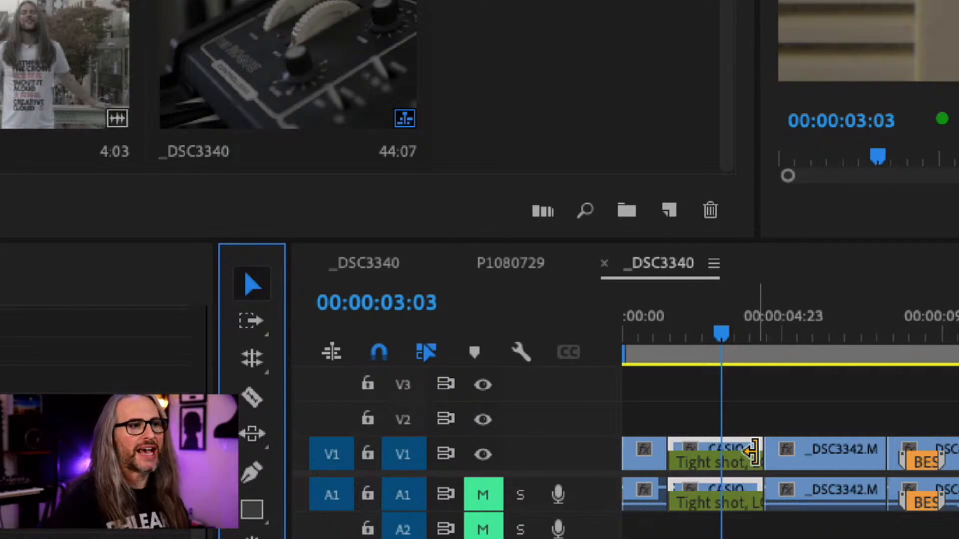
pyautogui.press('ctrl')
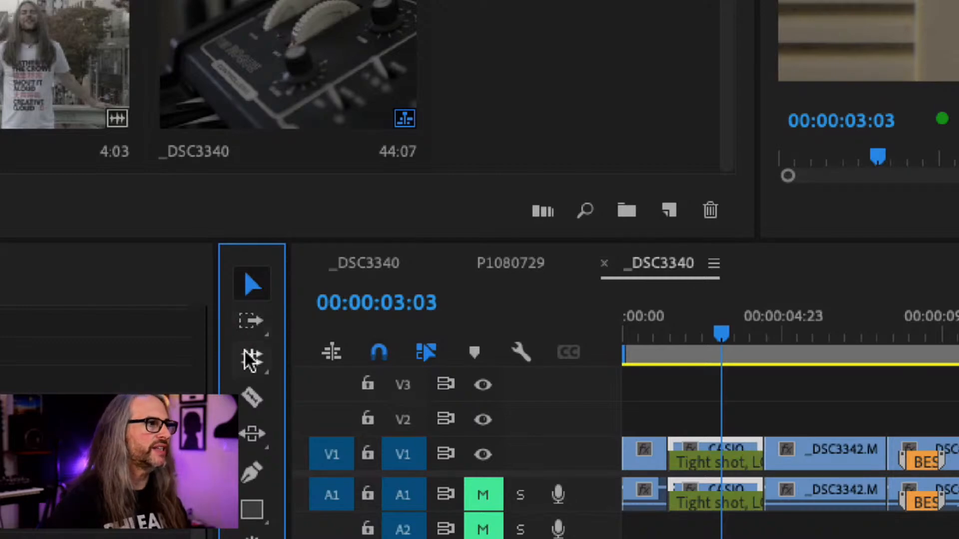
# Step: Use the Ripple Edit tool to shorten the CASIO clip's end by 21 frames, to a duration of 00:00:02:03
pyautogui.click(252, 357)
pyautogui.click(345, 357)
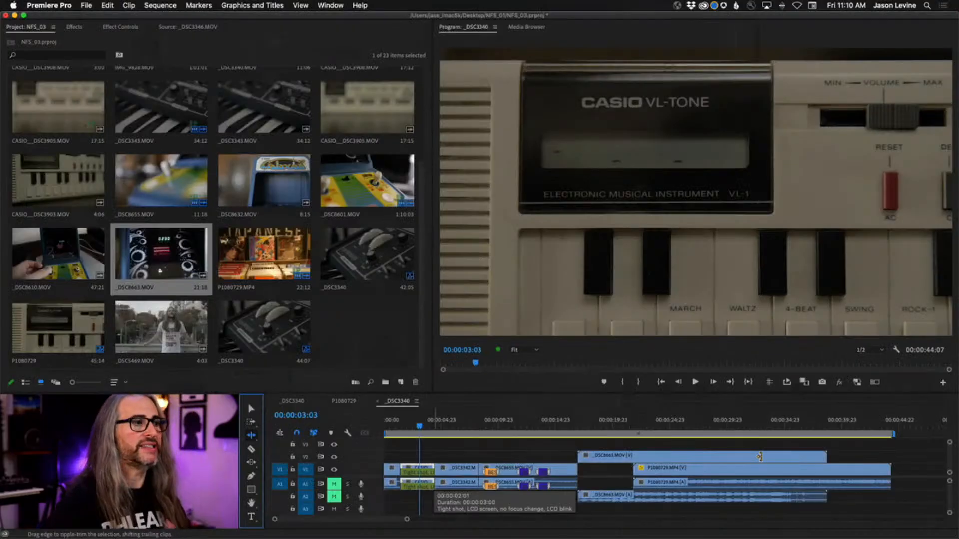
pyautogui.moveTo(432, 473); pyautogui.dragTo(423, 472)
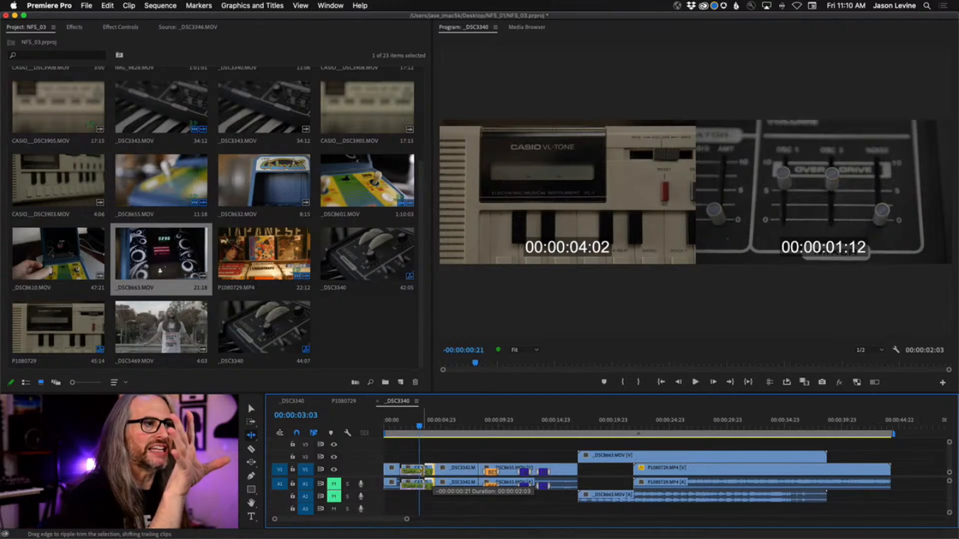
pyautogui.moveTo(424, 472); pyautogui.dragTo(424, 472)
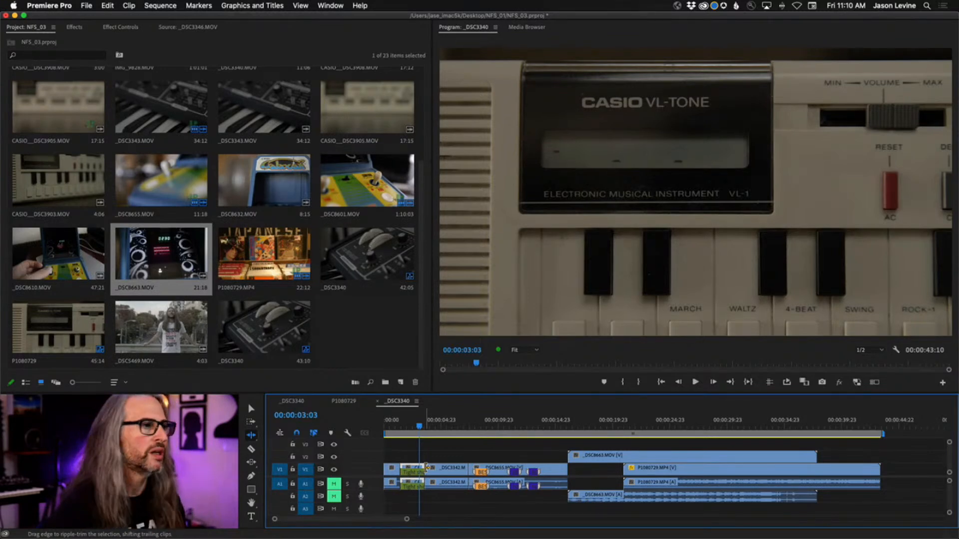
# Step: Ripple-trim the start of _DSC8655.MOV to the playhead at 00:00:07:23, at its orange marker
pyautogui.moveTo(421, 431); pyautogui.dragTo(477, 421)
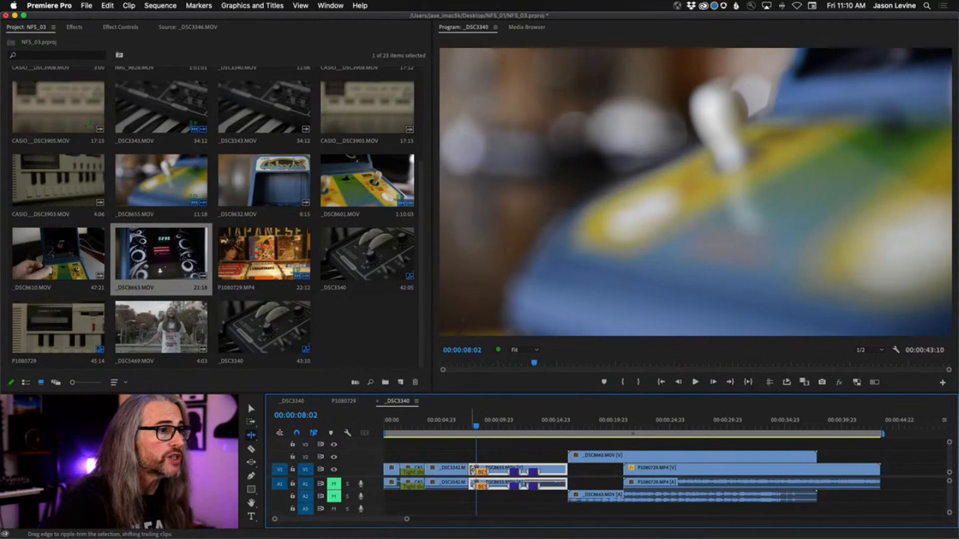
pyautogui.moveTo(476, 430)
pyautogui.mouseDown()
pyautogui.moveTo(497, 430)
pyautogui.moveTo(475, 429)
pyautogui.mouseUp()
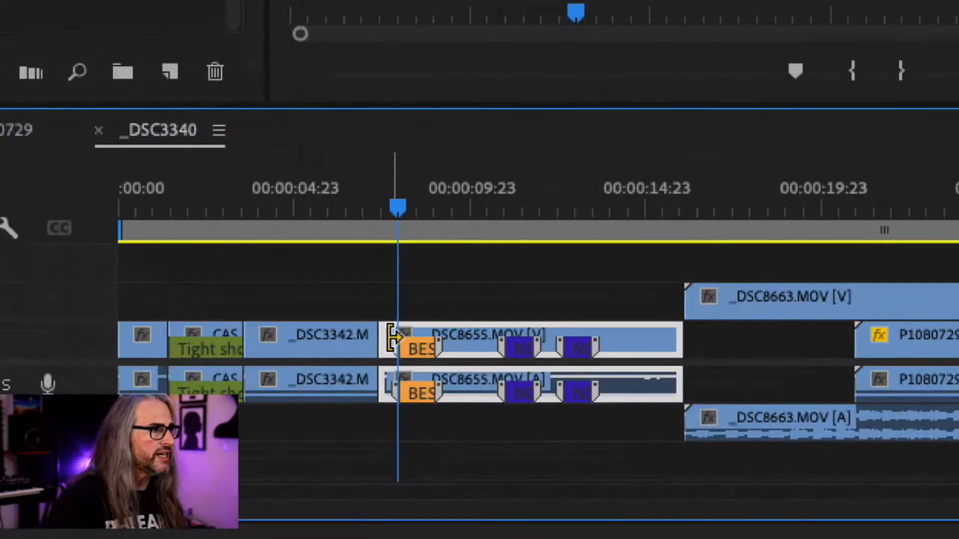
pyautogui.moveTo(393, 338); pyautogui.dragTo(402, 338)
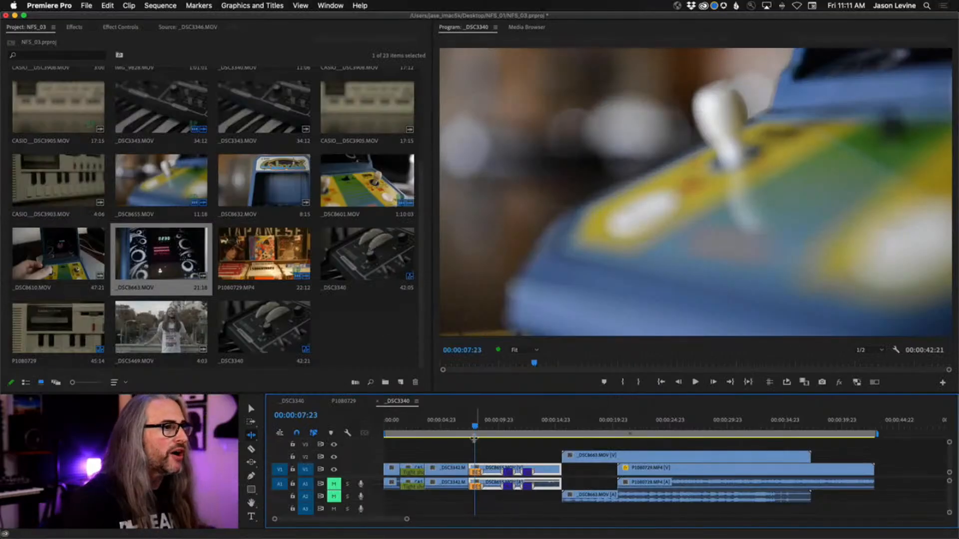
# Step: Play the trimmed _DSC8655.MOV forward from 00:00:07:10, stop, and play it in reverse
pyautogui.moveTo(473, 430); pyautogui.dragTo(470, 431)
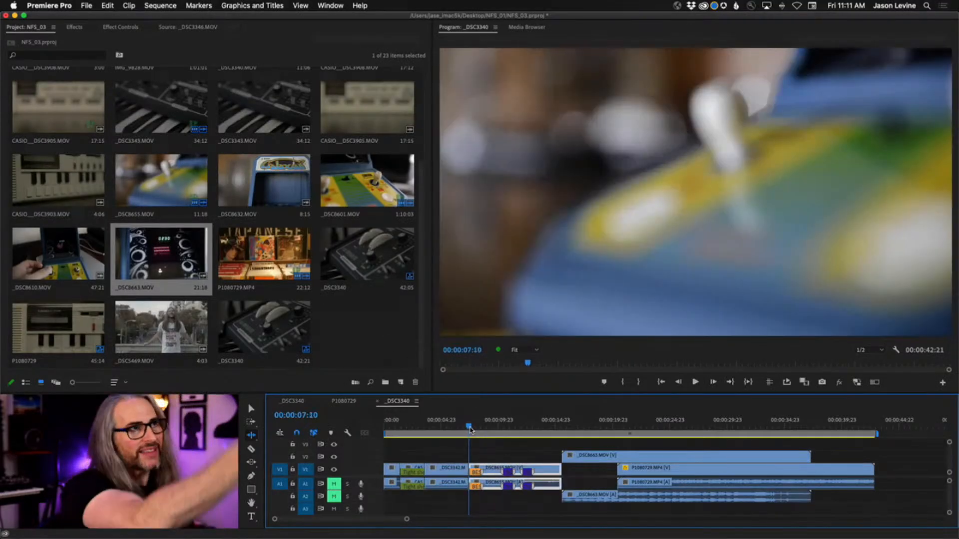
pyautogui.press('space')
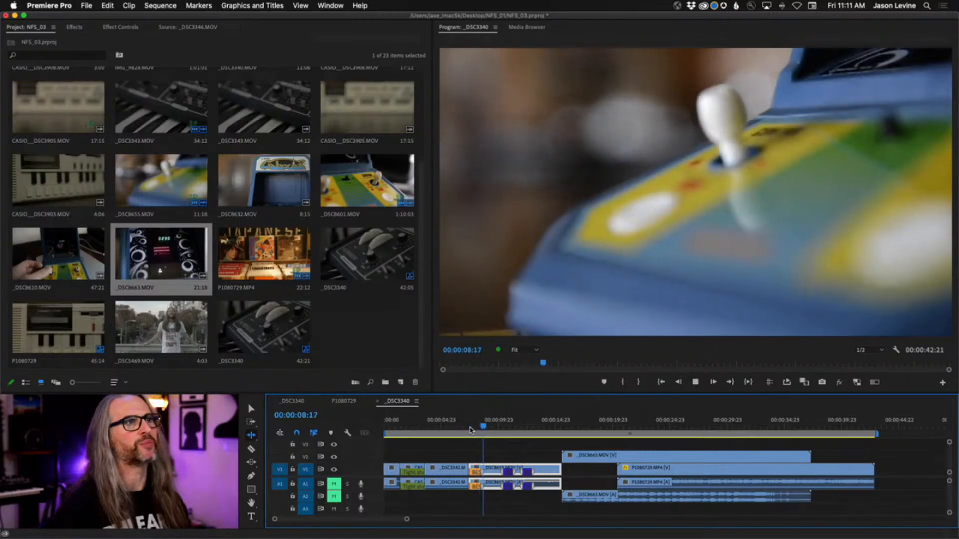
pyautogui.press('space')
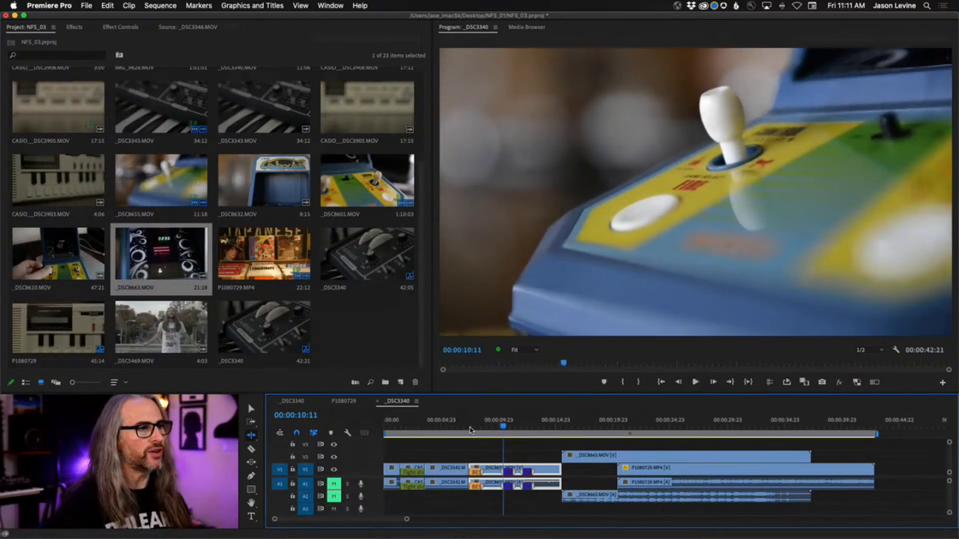
pyautogui.press('j')
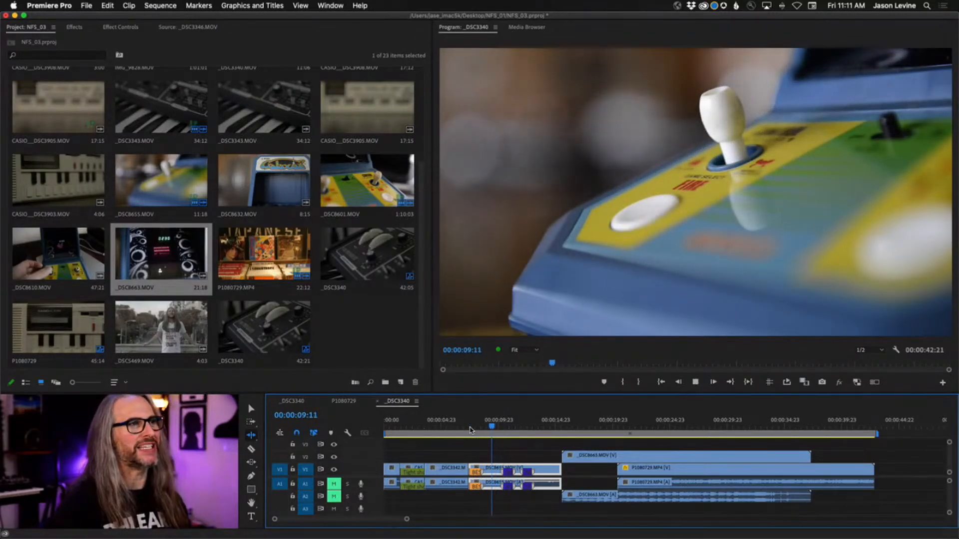
# Step: Shuttle through _DSC8655.MOV forward and in reverse, and stop playback at 00:00:09:21
pyautogui.press('l')
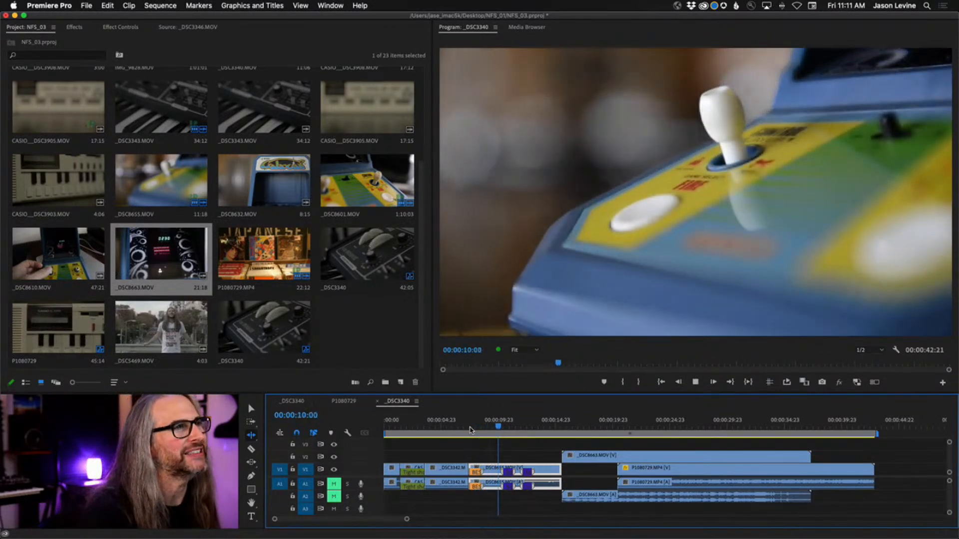
pyautogui.press('j')
pyautogui.press('l')
pyautogui.press('k')
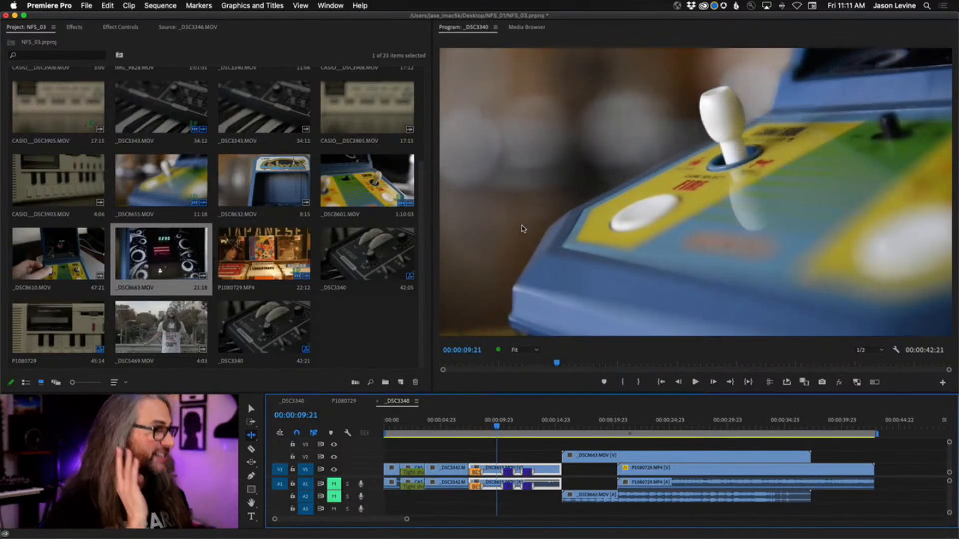
# Step: Maximize the Program Monitor and restore it twice, moving the playhead back to 00:00:09:08 in between
pyautogui.press('`')
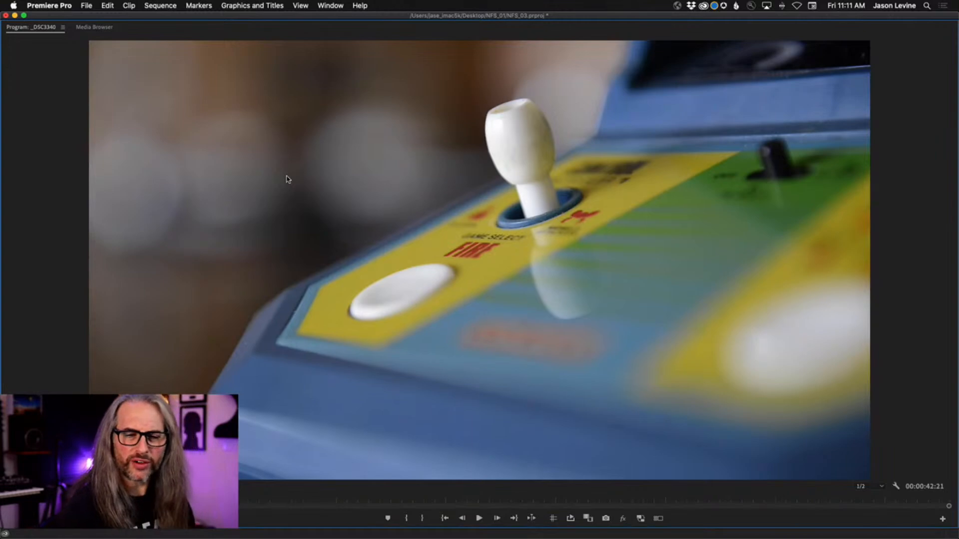
pyautogui.press('`')
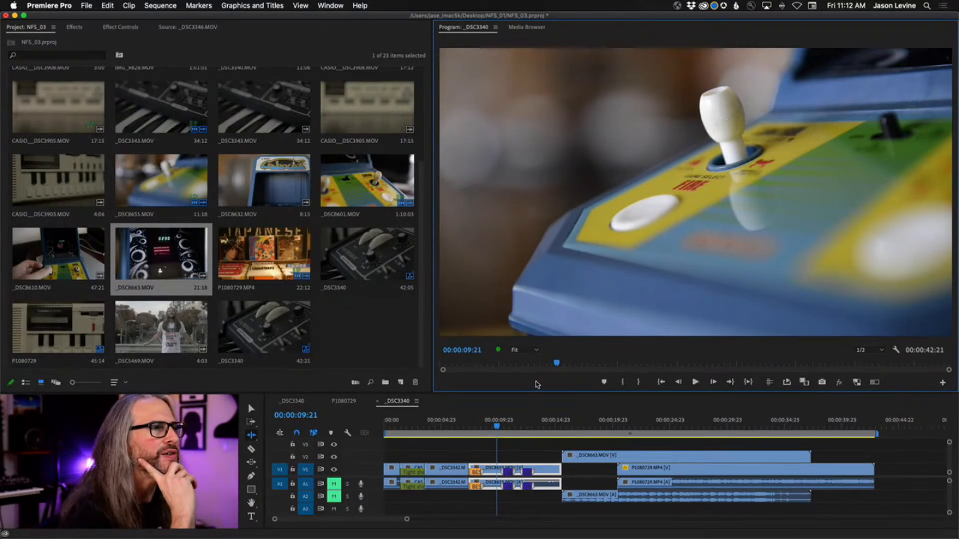
pyautogui.moveTo(556, 364); pyautogui.dragTo(551, 363)
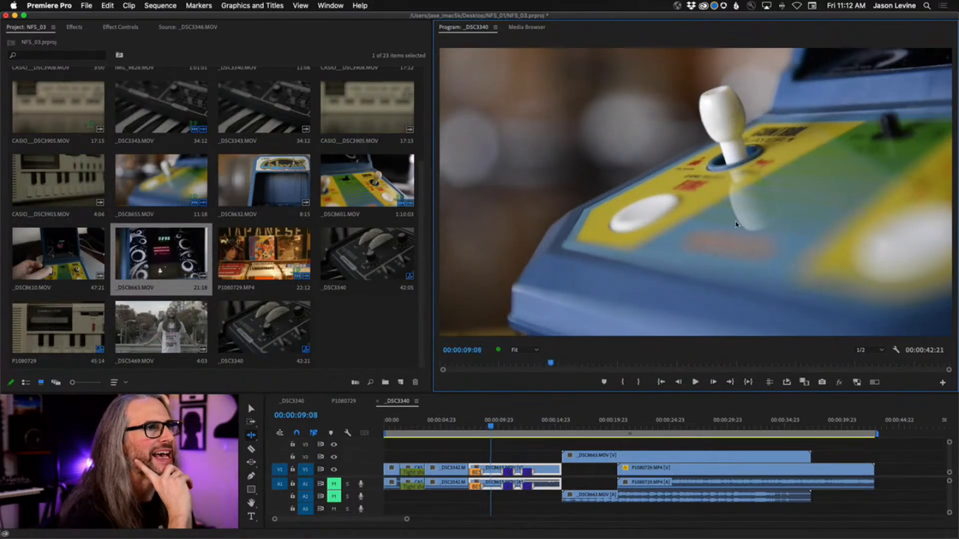
pyautogui.press('`')
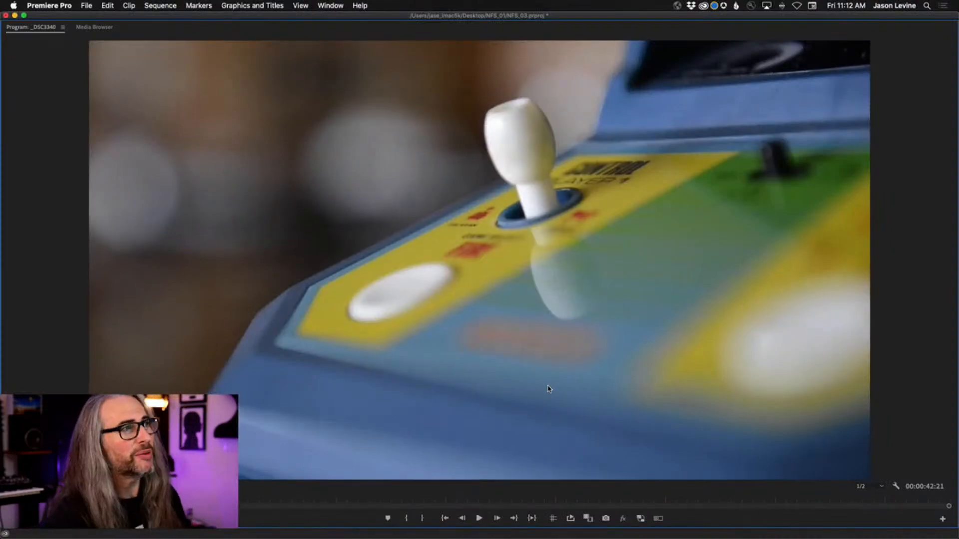
pyautogui.press('`')
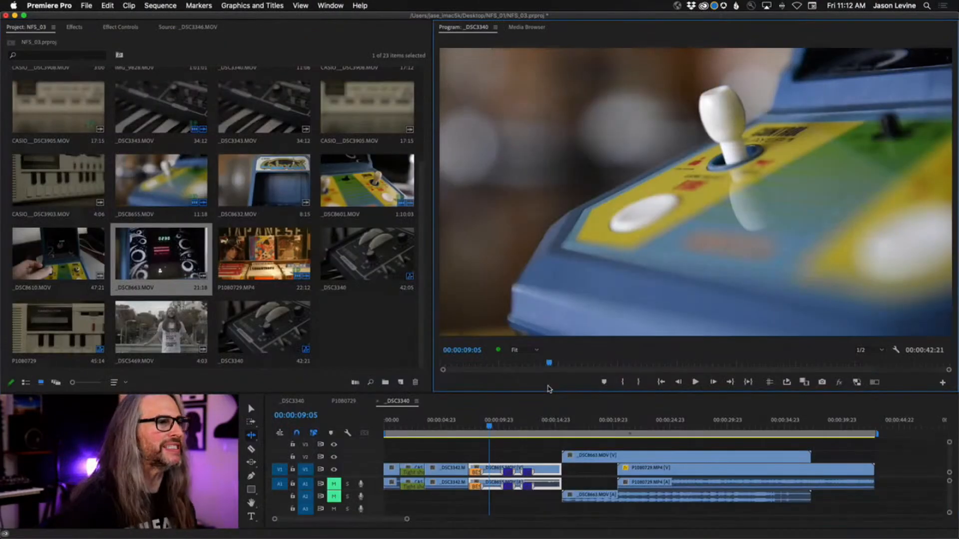
# Step: Play _DSC8655.MOV up to 00:00:12:02, ripple-trim its end and the following clips on the timeline, and return to the Selection tool
pyautogui.press('space')
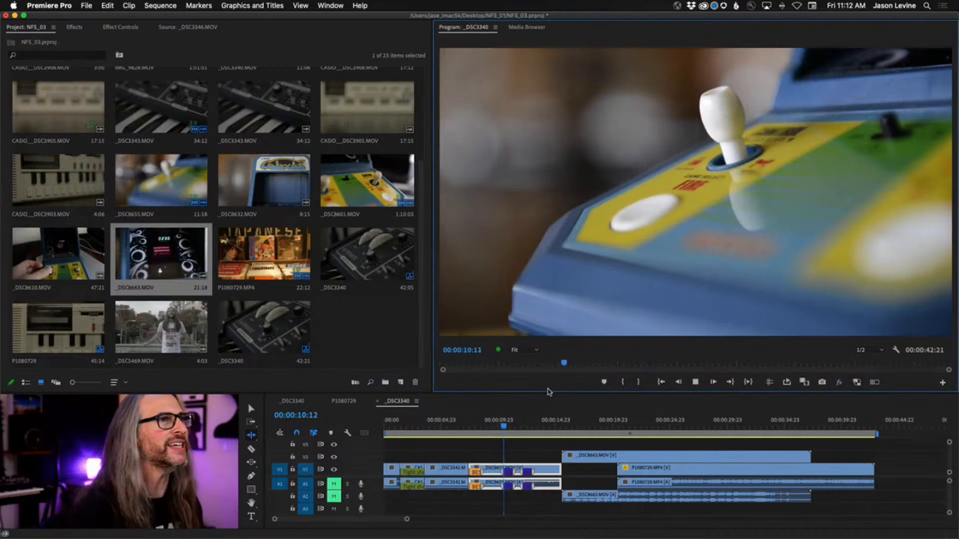
pyautogui.press('space')
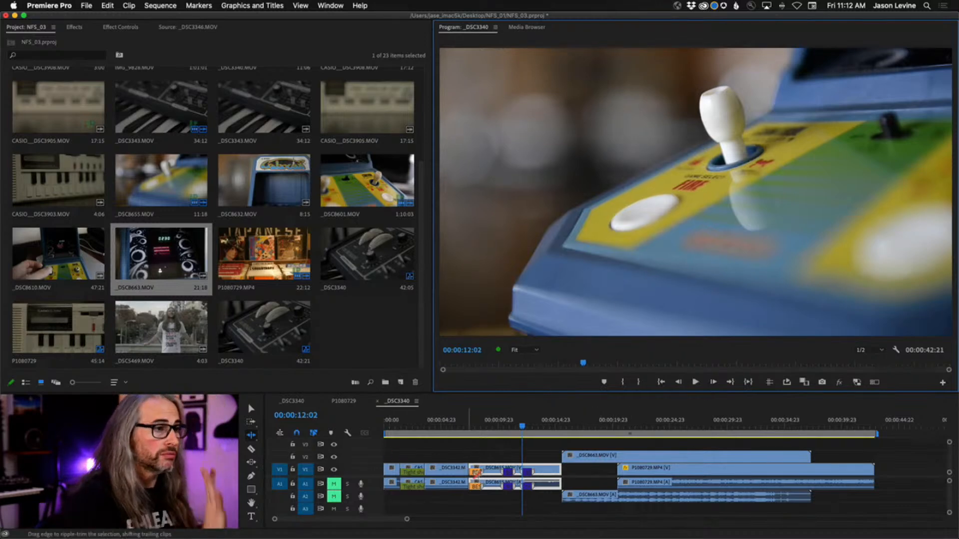
pyautogui.moveTo(558, 475); pyautogui.dragTo(834, 476)
pyautogui.press('v')
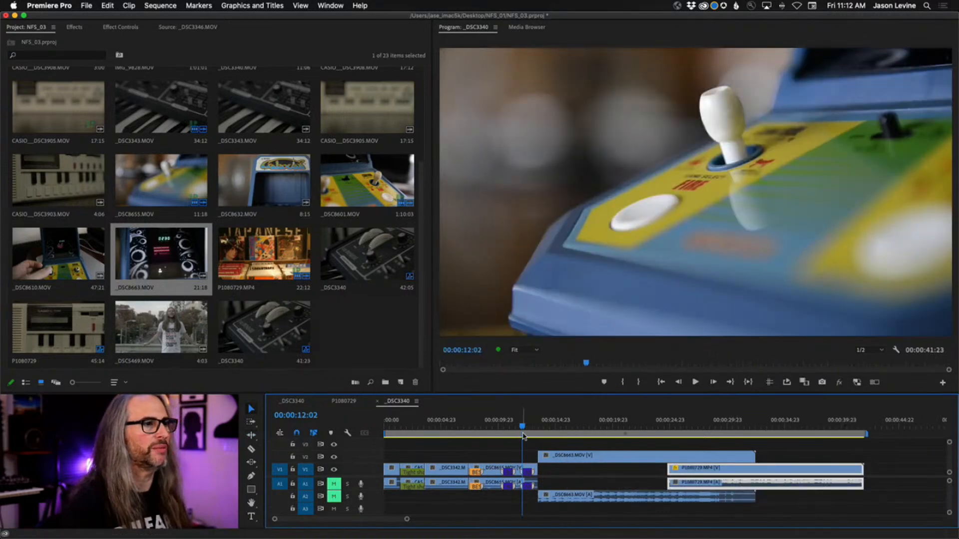
# Step: Move the playhead to 00:00:03:17 and open the CASIO–_DSC3342 cut in trim mode with the Rolling Edit tool
pyautogui.click(501, 428)
pyautogui.moveTo(501, 428); pyautogui.dragTo(427, 429)
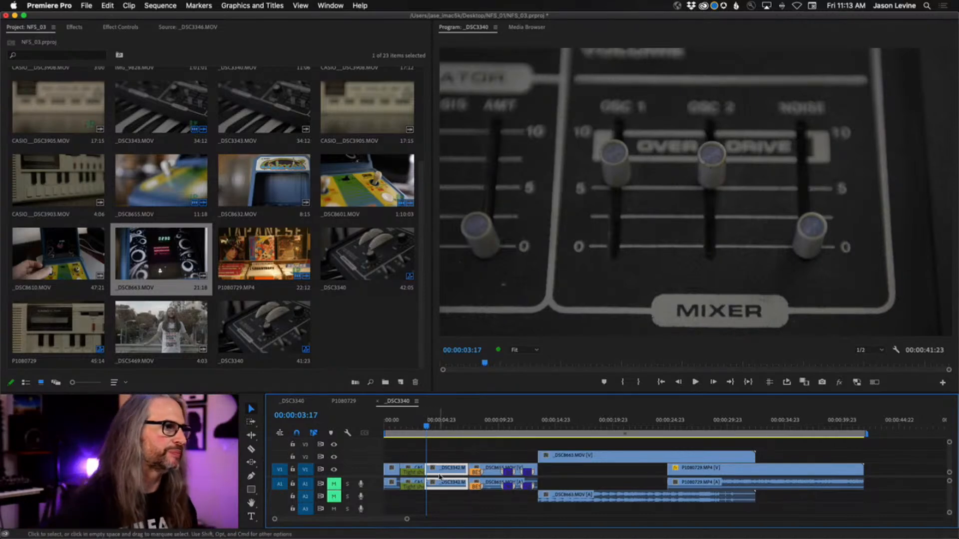
pyautogui.click(251, 435)
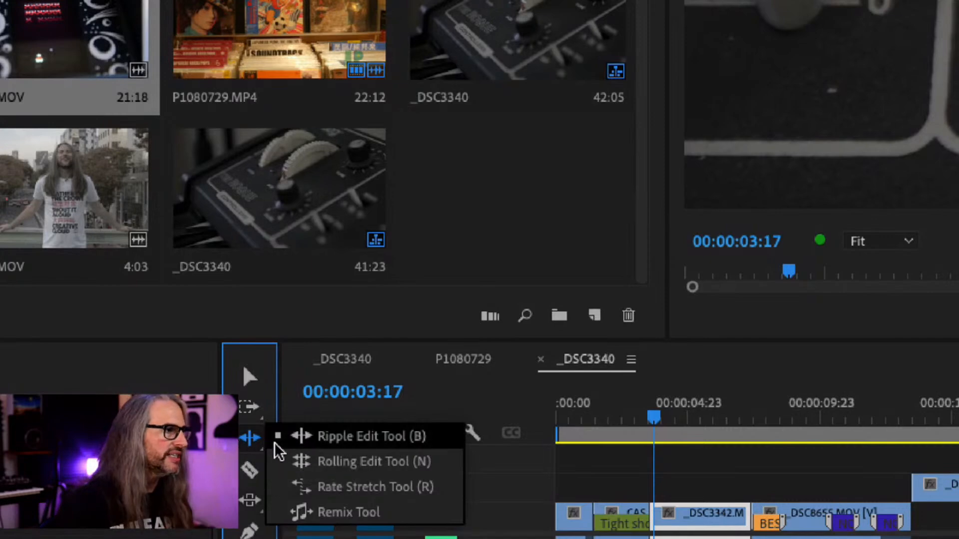
pyautogui.click(423, 461)
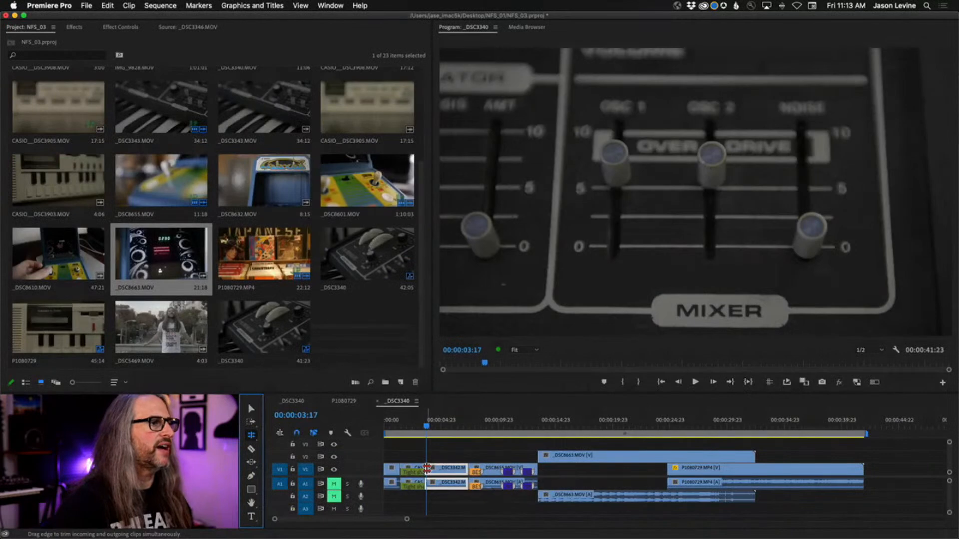
pyautogui.doubleClick(422, 465)
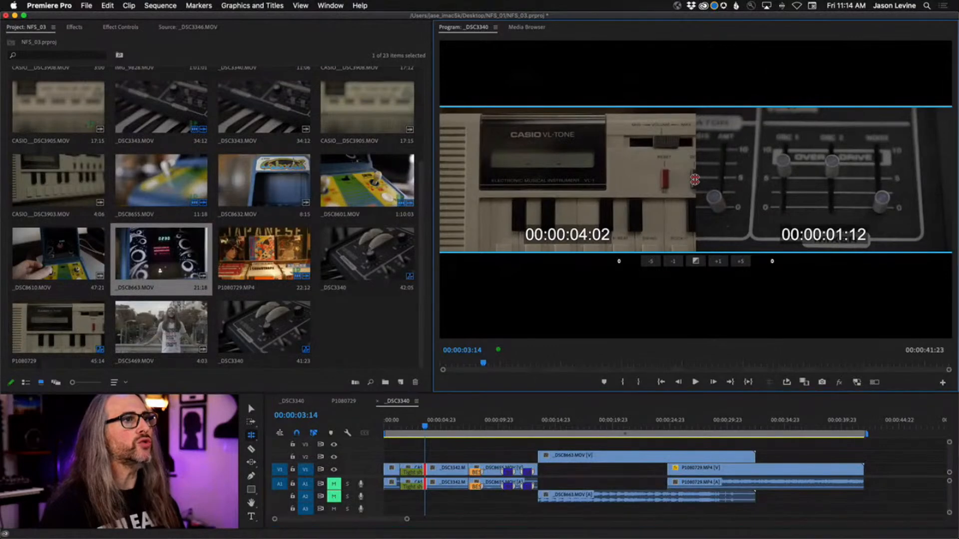
# Step: Try rolling the CASIO–_DSC3342 cut forward by 56 frames and by one frame, undoing each trim
pyautogui.moveTo(695, 179)
pyautogui.mouseDown()
pyautogui.moveTo(653, 180)
pyautogui.moveTo(725, 180)
pyautogui.moveTo(651, 180)
pyautogui.moveTo(787, 180)
pyautogui.moveTo(695, 179)
pyautogui.mouseUp()
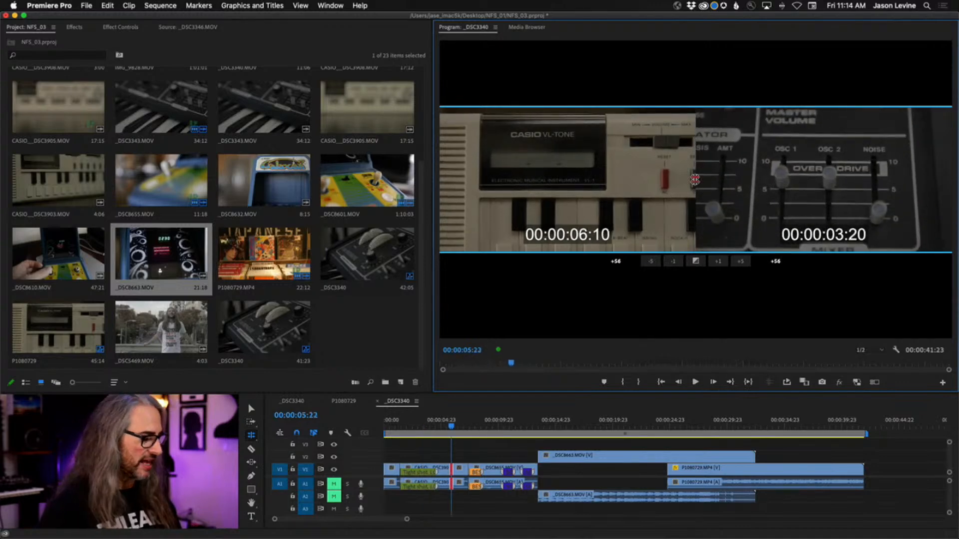
pyautogui.press('super+z')
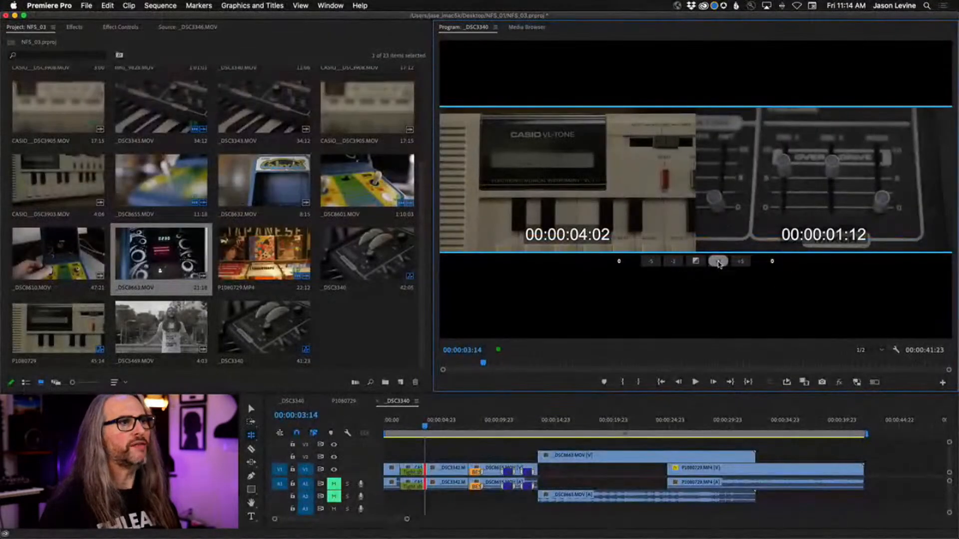
pyautogui.click(717, 259)
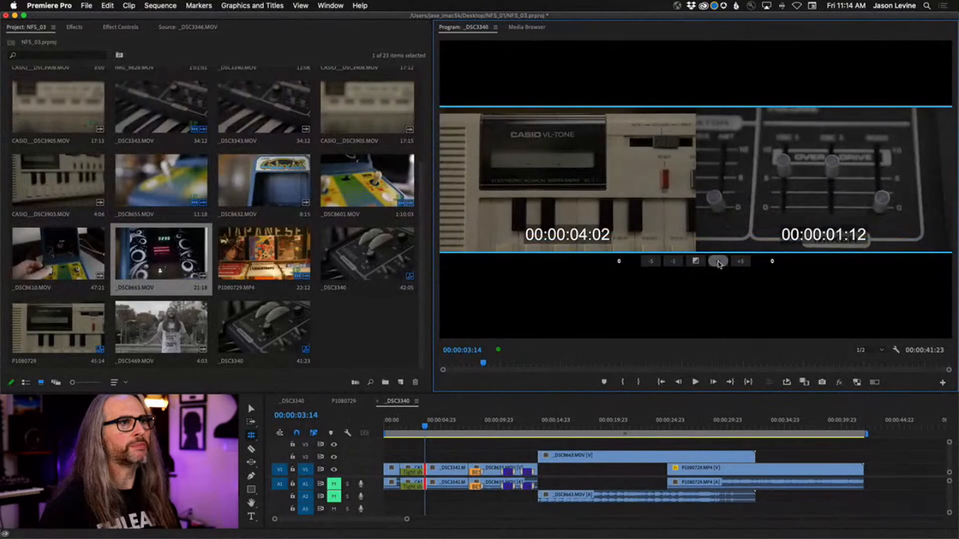
pyautogui.press('super+z')
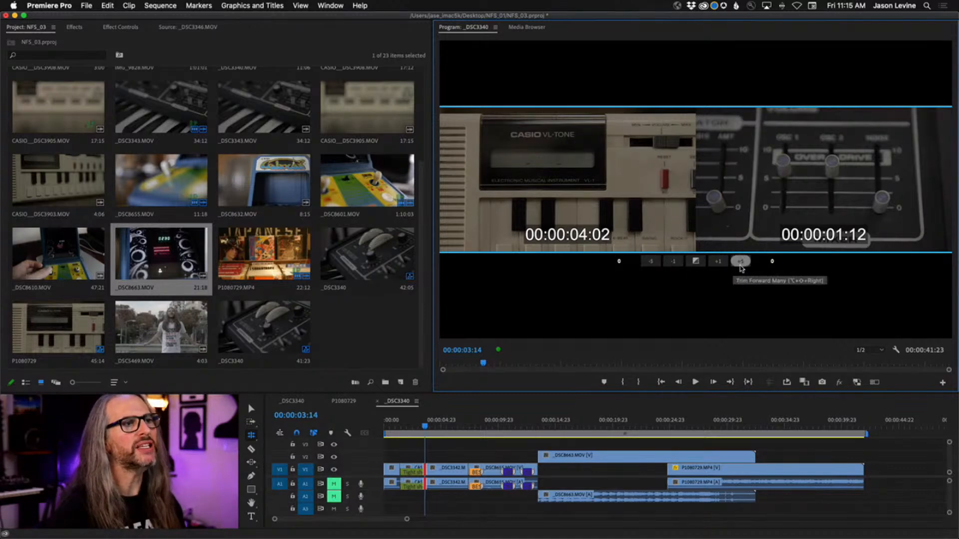
# Step: Preview the CASIO–_DSC3342 cut in playback, roll it forward by 9 frames, and leave trim mode
pyautogui.press('space')
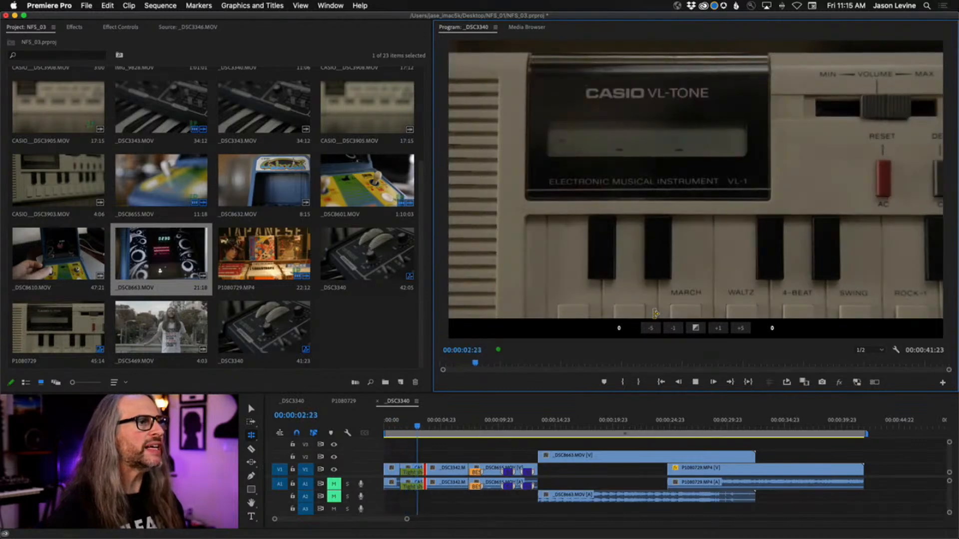
pyautogui.press('space')
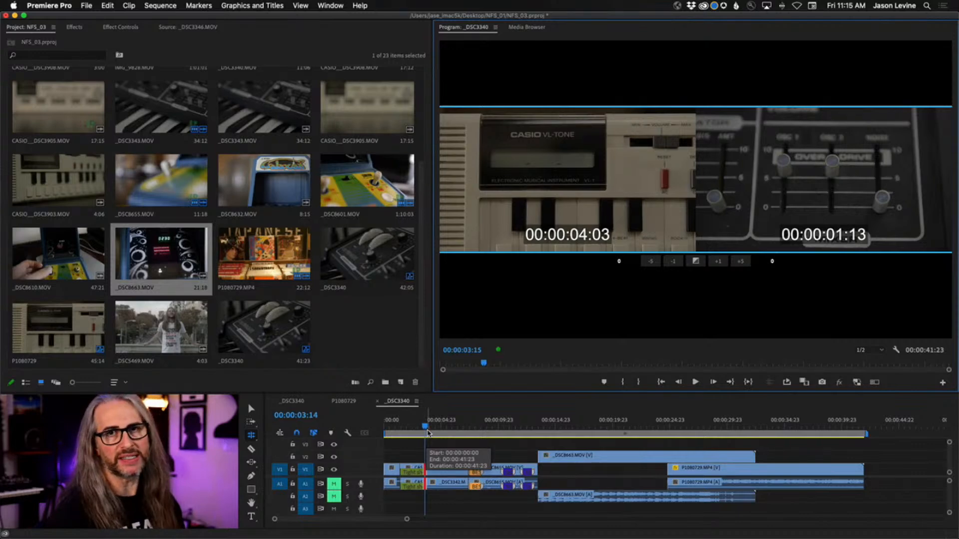
pyautogui.moveTo(699, 188)
pyautogui.mouseDown()
pyautogui.moveTo(672, 188)
pyautogui.moveTo(718, 188)
pyautogui.moveTo(685, 187)
pyautogui.moveTo(709, 188)
pyautogui.moveTo(697, 185)
pyautogui.mouseUp()
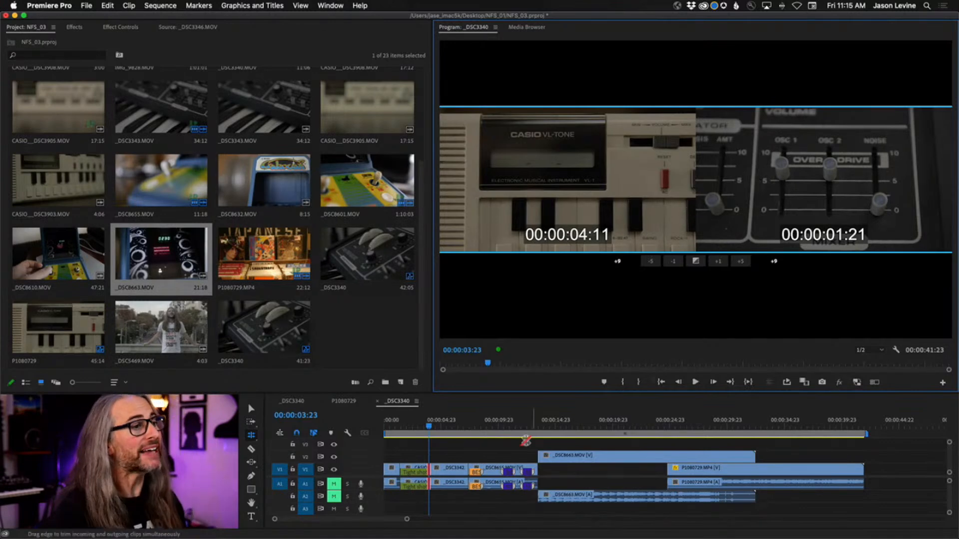
pyautogui.click(449, 469)
# Step: Move the playhead to 00:00:28:16, shorten the end of _DSC8663.MOV, and trim the start of P1080729.MP4 with the Selection tool
pyautogui.click(461, 428)
pyautogui.moveTo(461, 428); pyautogui.dragTo(716, 431)
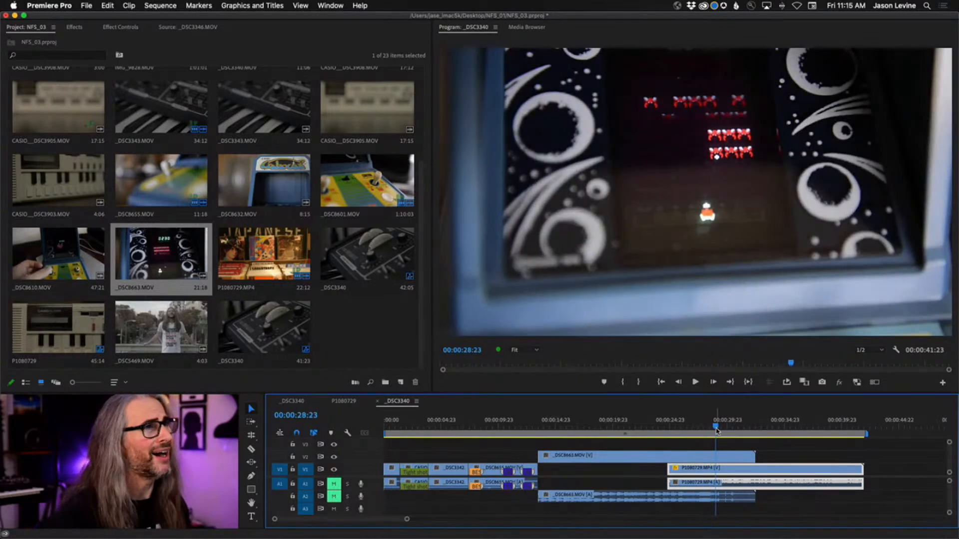
pyautogui.moveTo(716, 431); pyautogui.dragTo(712, 431)
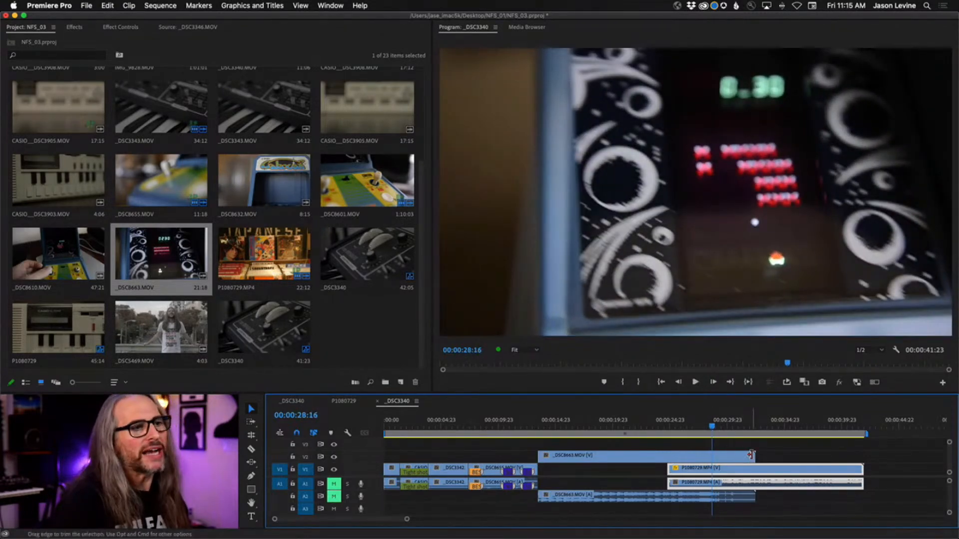
pyautogui.moveTo(752, 457); pyautogui.dragTo(680, 469)
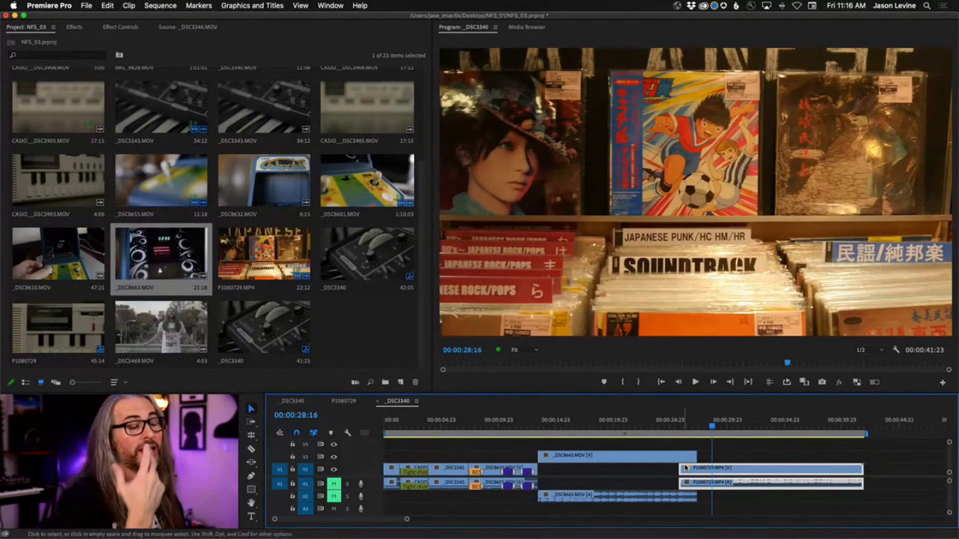
# Step: Select _DSC8663.MOV, activate the Rate Stretch tool, and place the playhead at 00:00:24:19 inside the clip
pyautogui.moveTo(714, 425); pyautogui.dragTo(603, 430)
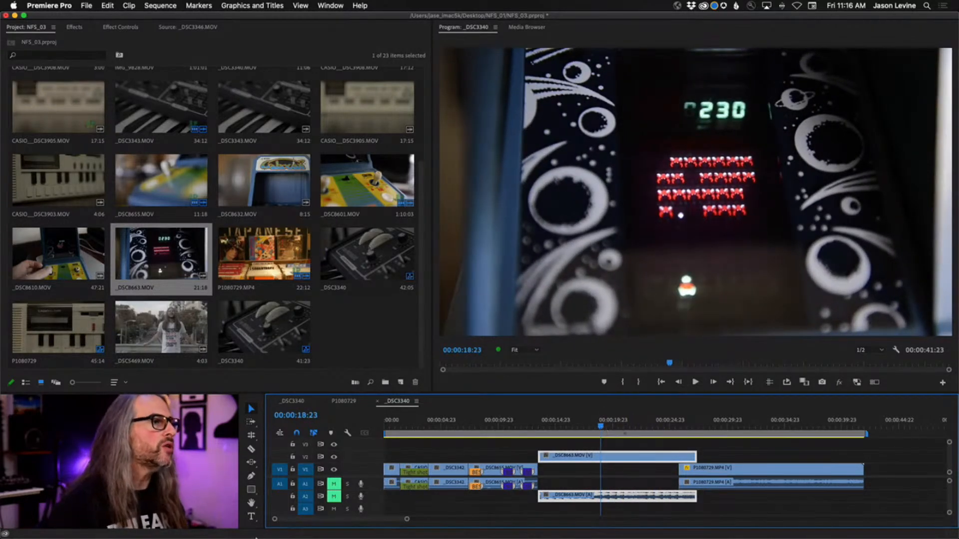
pyautogui.click(252, 437)
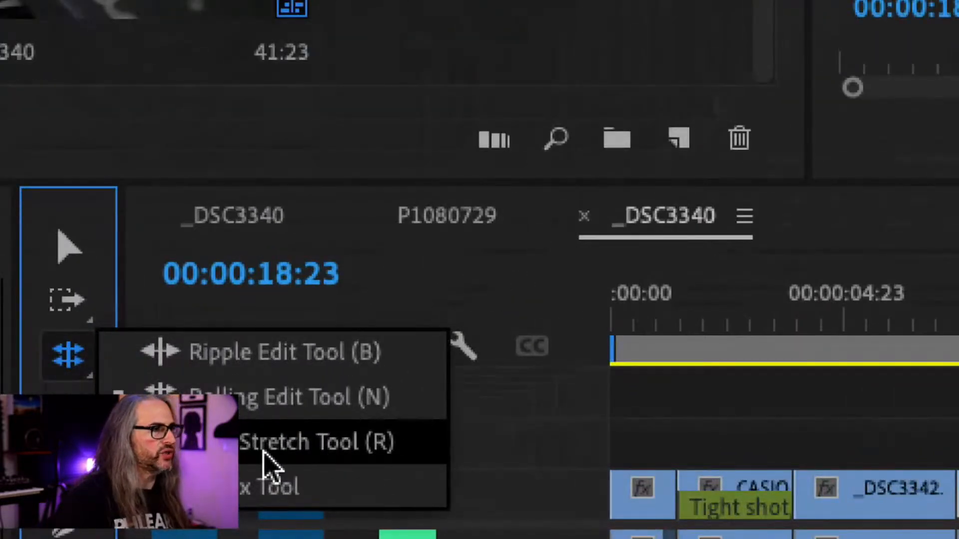
pyautogui.click(287, 442)
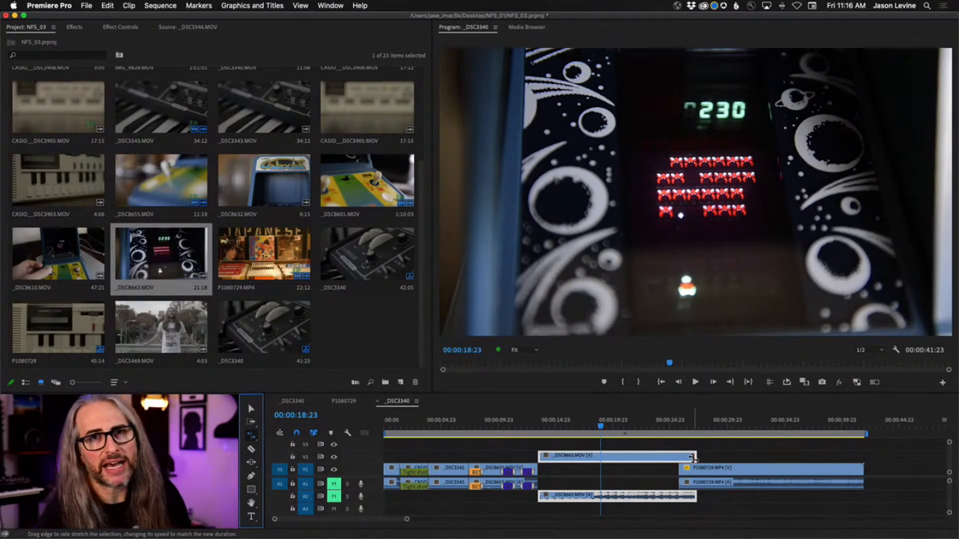
pyautogui.moveTo(602, 428); pyautogui.dragTo(667, 425)
# Step: Try rate-stretching the end of _DSC8663.MOV by +00:00:02:12 and -00:00:08:02, delete the clip, and undo the deletion
pyautogui.moveTo(696, 456); pyautogui.dragTo(723, 517)
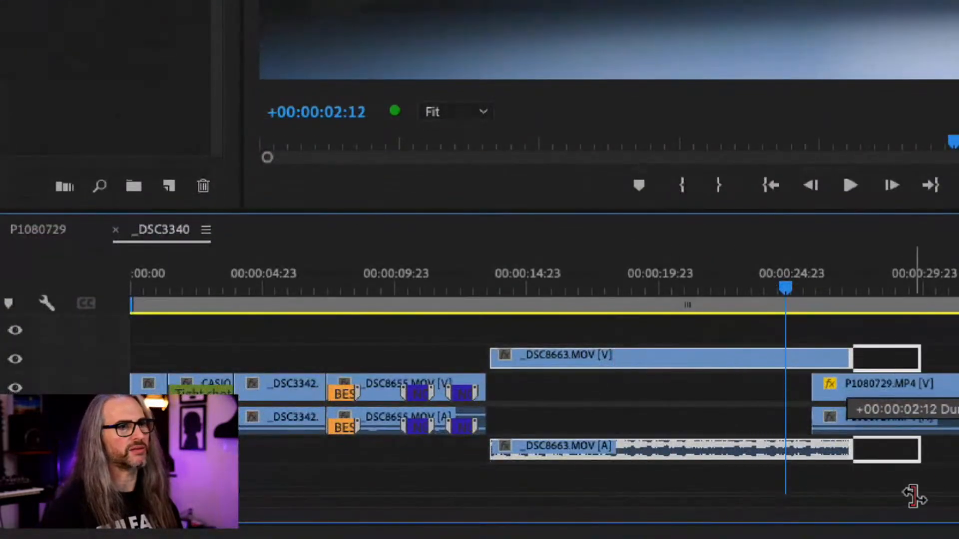
pyautogui.moveTo(913, 497); pyautogui.dragTo(354, 374)
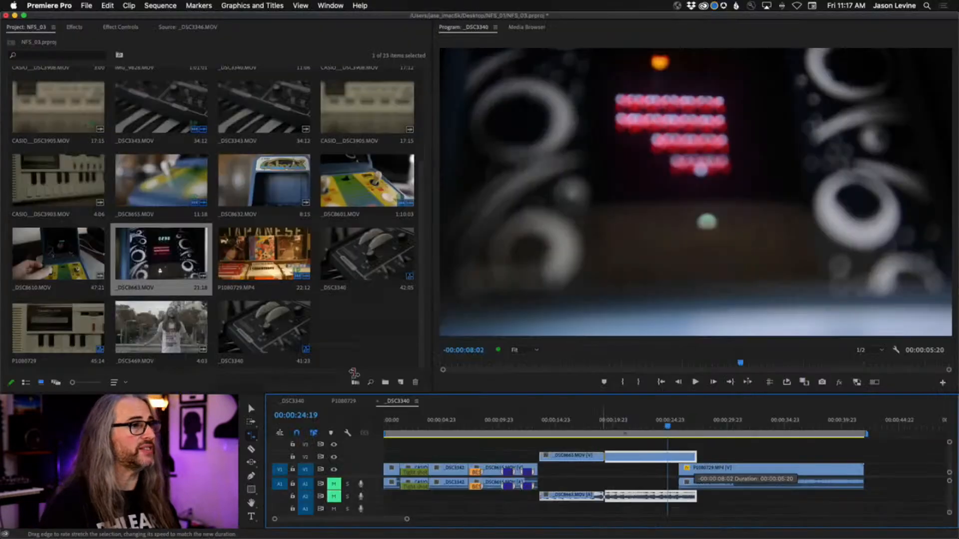
pyautogui.press('Delete')
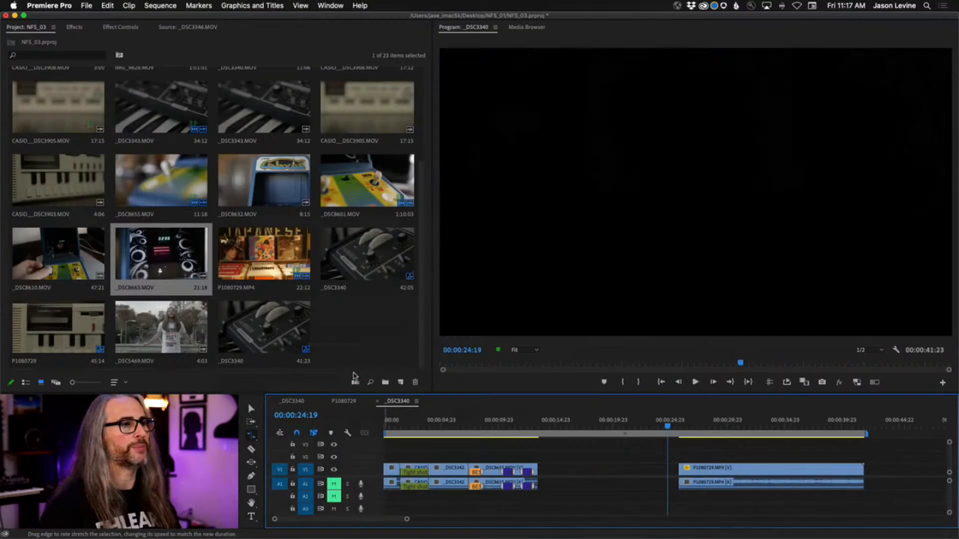
pyautogui.press('super+z')
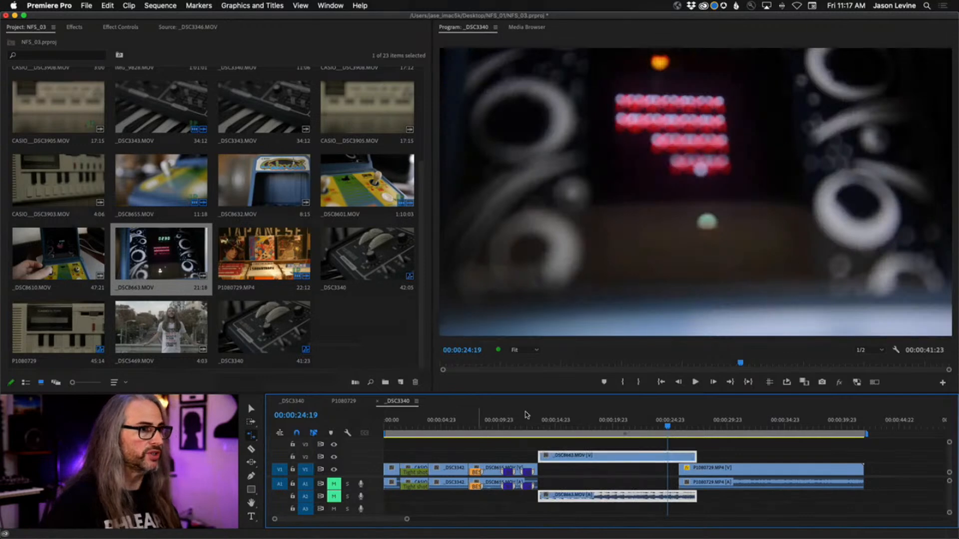
# Step: Rate-stretch the end of _DSC8663.MOV inward to 197.63% speed and play the clip from 00:00:13:15
pyautogui.moveTo(695, 457); pyautogui.dragTo(616, 454)
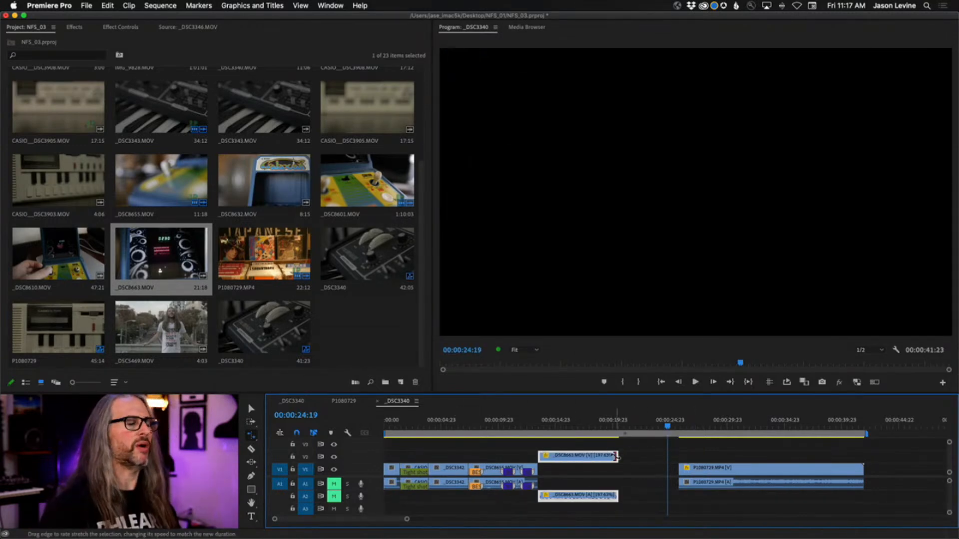
pyautogui.moveTo(667, 425); pyautogui.dragTo(541, 426)
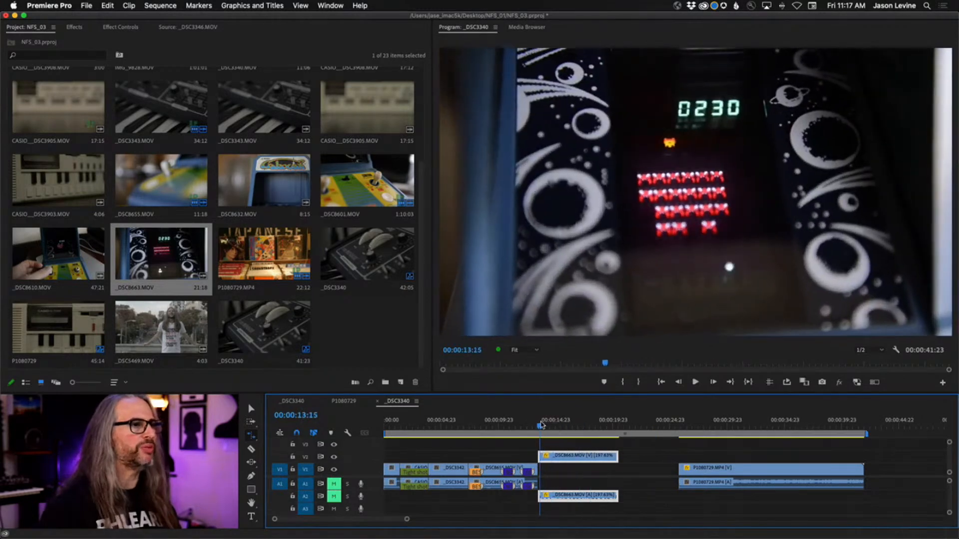
pyautogui.press('space')
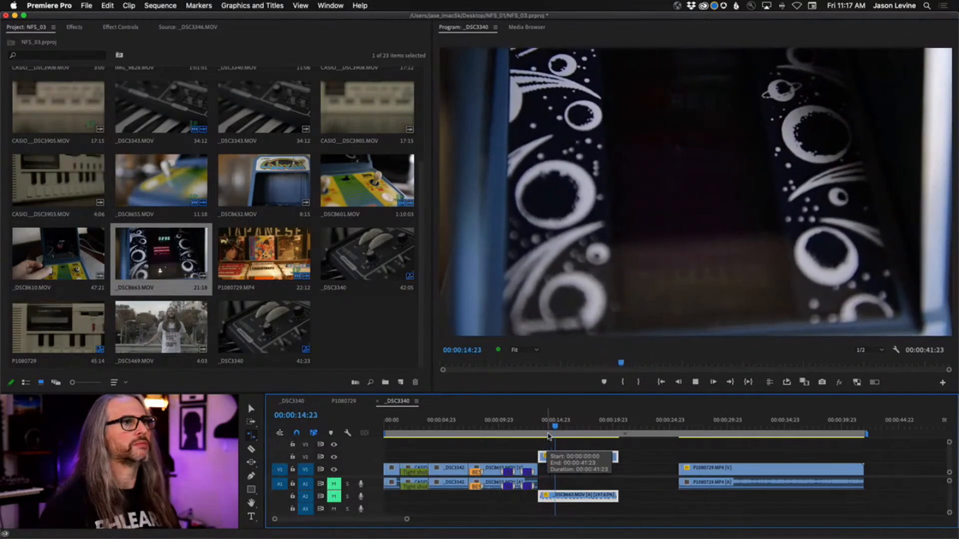
# Step: Toggle the mute on audio track A2 during playback, stop, and scrub _DSC8663.MOV back to 00:00:16:22
pyautogui.click(334, 496)
pyautogui.click(333, 497)
pyautogui.press('space')
pyautogui.click(600, 428)
pyautogui.moveTo(601, 430); pyautogui.dragTo(579, 428)
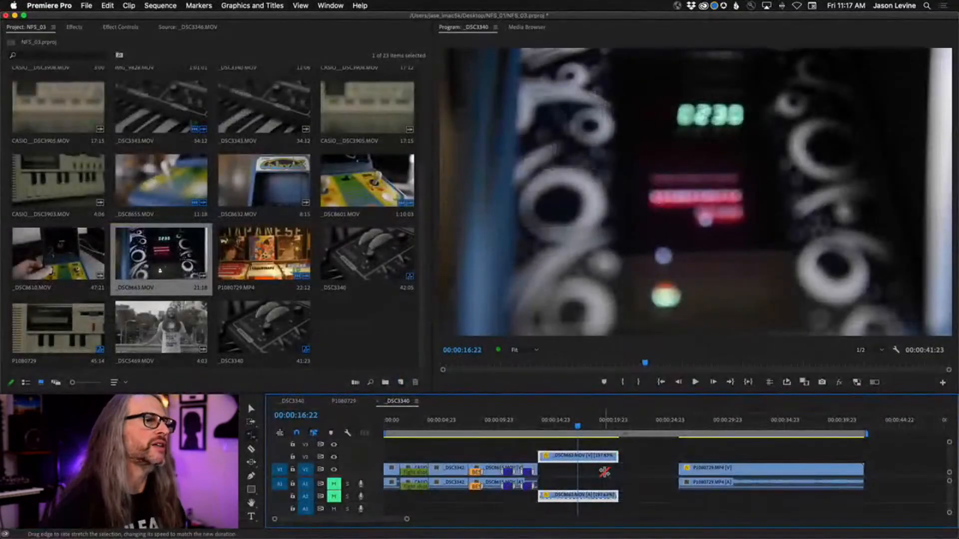
# Step: Examine the Speed/Duration settings and time interpolation options of _DSC8663.MOV, and leave them without applying changes
pyautogui.rightClick(593, 460)
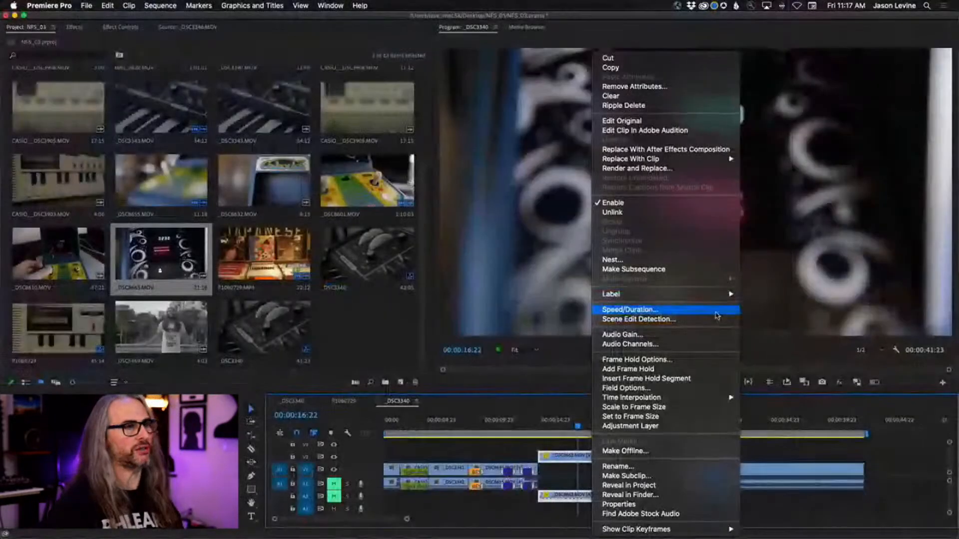
pyautogui.click(715, 310)
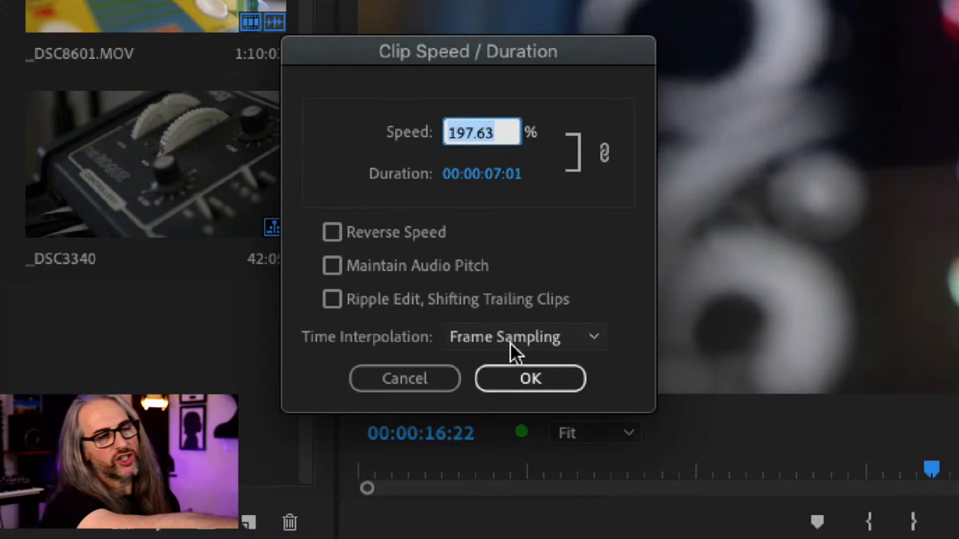
pyautogui.click(583, 338)
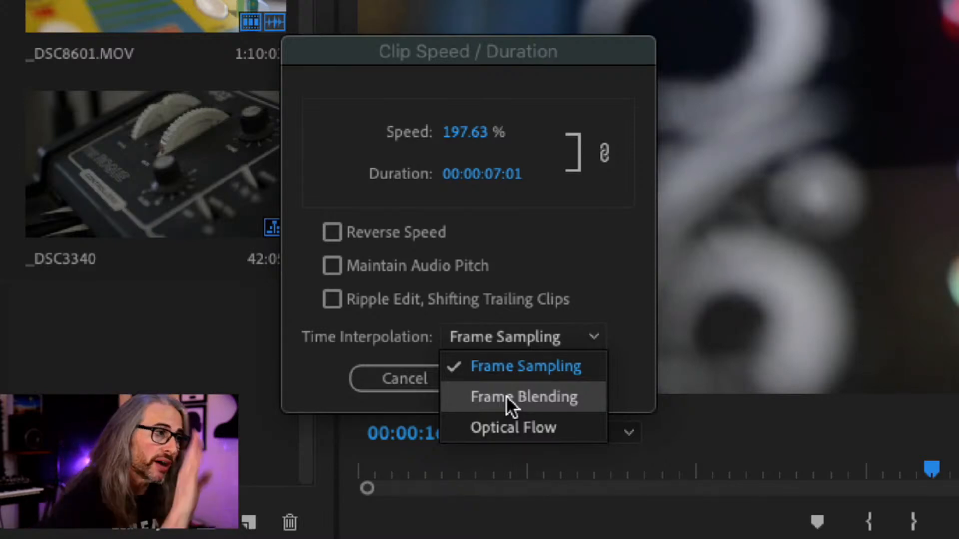
pyautogui.click(667, 271)
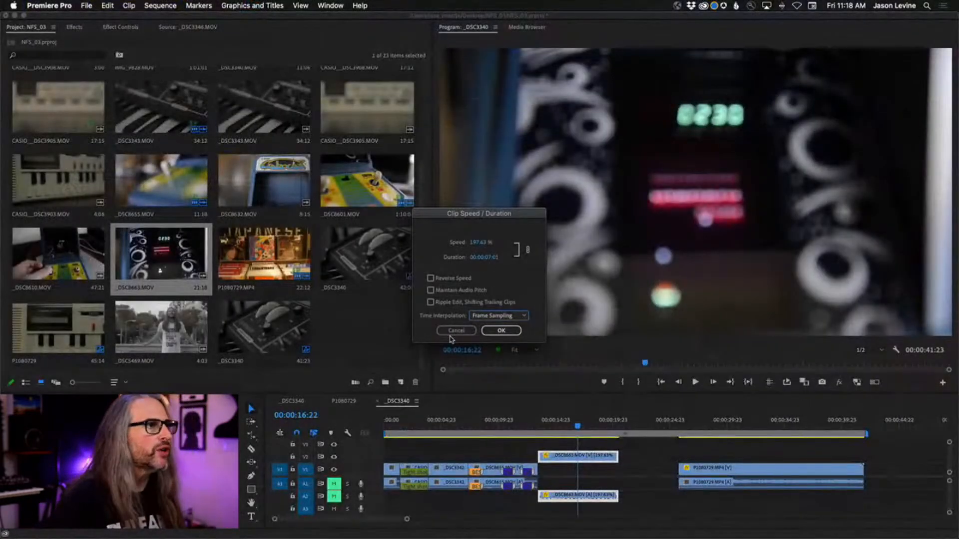
pyautogui.click(455, 330)
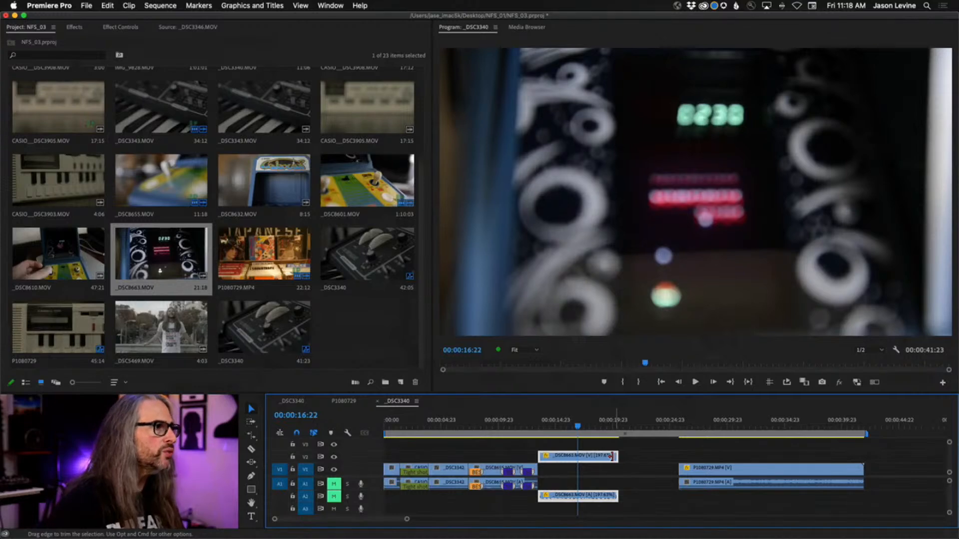
# Step: Rate-stretch the end of _DSC8663.MOV to the start of P1080729.MP4, at 113.22% speed, and check the tool group containing the Remix tool
pyautogui.click(251, 436)
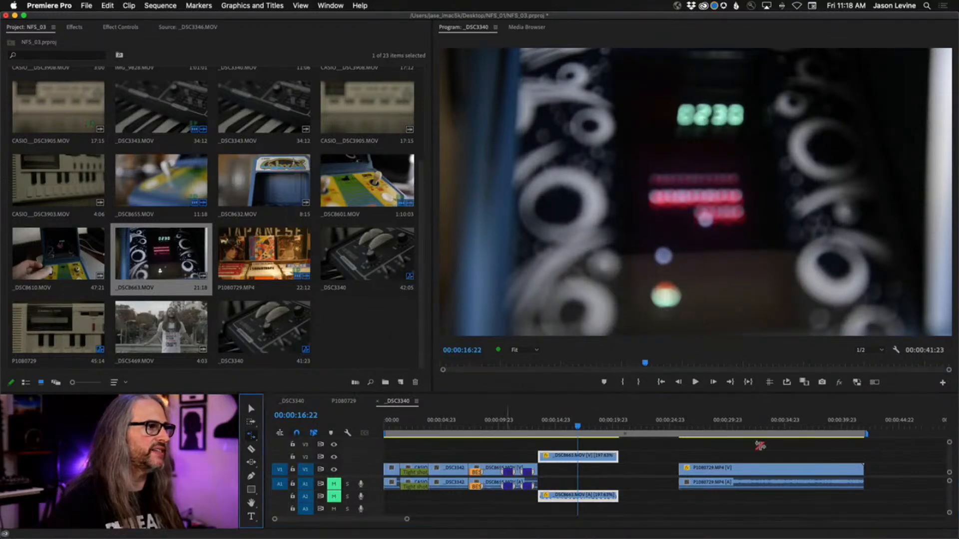
pyautogui.moveTo(618, 456); pyautogui.dragTo(678, 477)
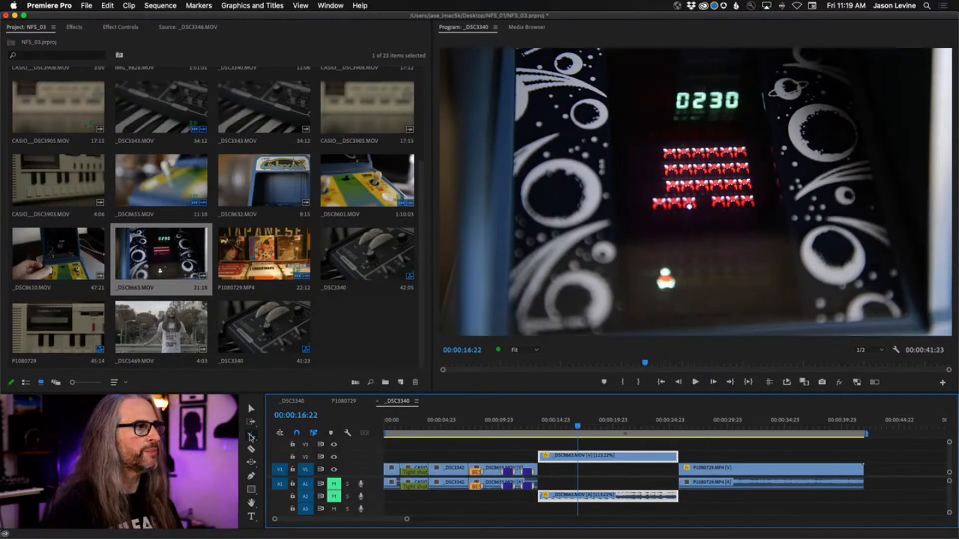
pyautogui.click(251, 437)
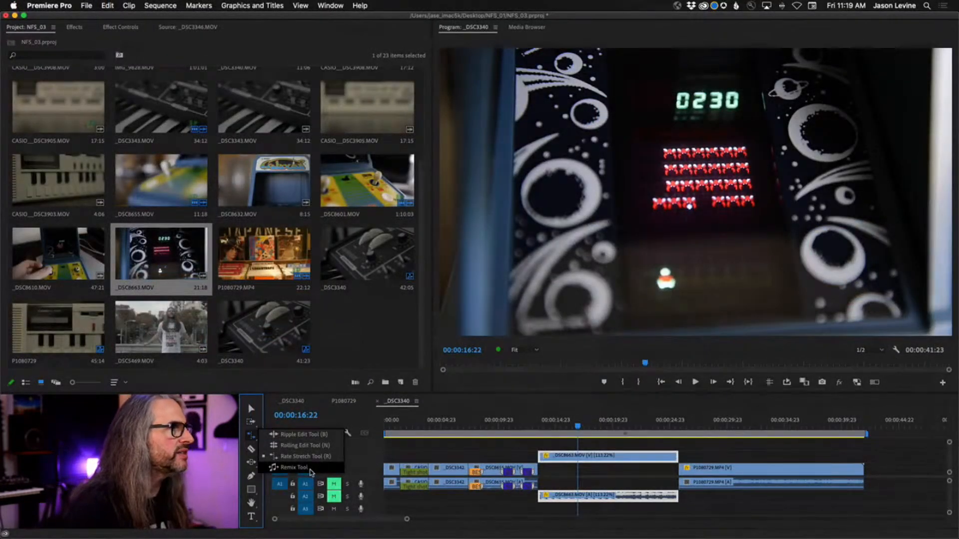
pyautogui.press('Escape')
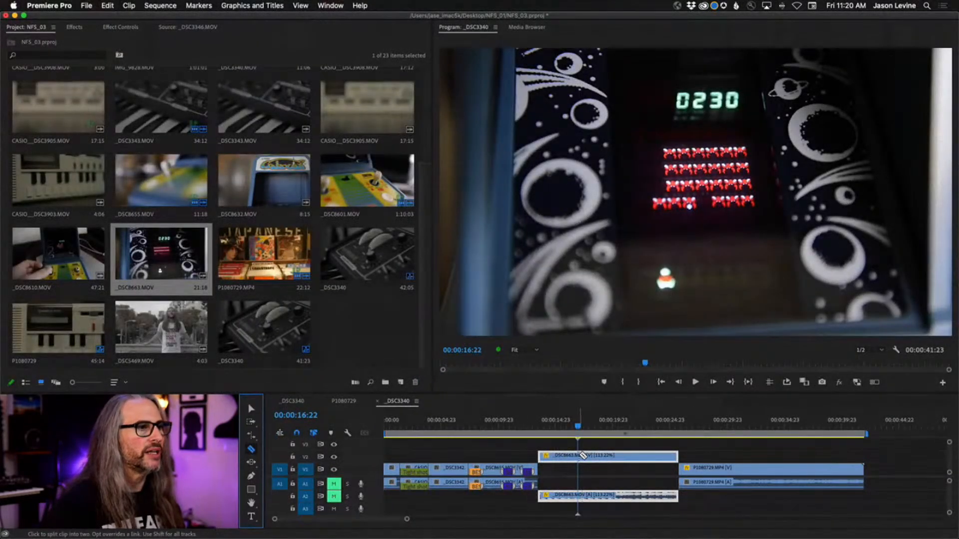
# Step: Razor _DSC8663.MOV into four segments with cuts at 00:00:16:22, 00:00:19:20 and 00:00:24:02
pyautogui.click(577, 456)
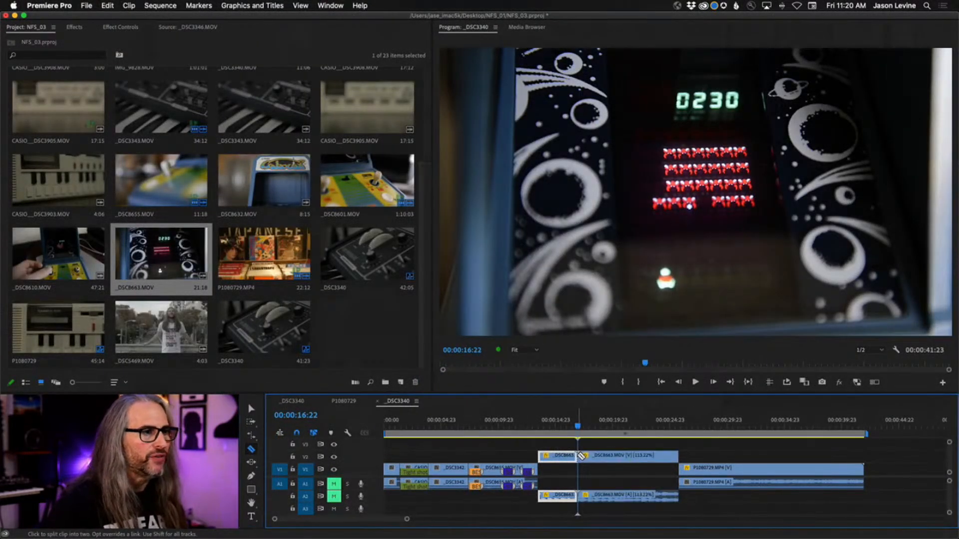
pyautogui.click(610, 456)
pyautogui.click(661, 456)
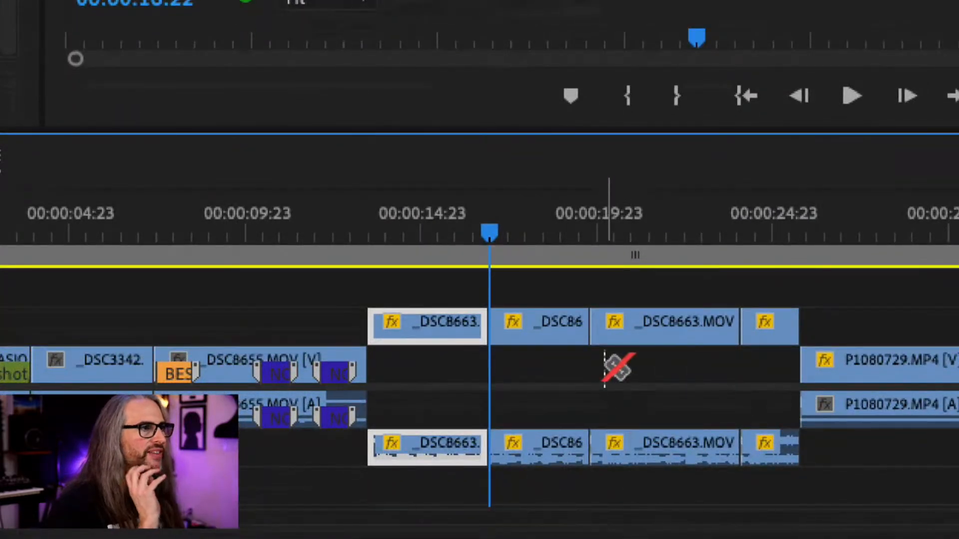
# Step: Step the playhead in small increments around the _DSC8663.MOV cut at 00:00:16:22
pyautogui.press('shift')
pyautogui.hotkey('shift', 'Right')
pyautogui.hotkey('shift', 'Left')
pyautogui.hotkey('shift', 'Left')
pyautogui.hotkey('shift', 'Left')
pyautogui.hotkey('shift', 'Left')
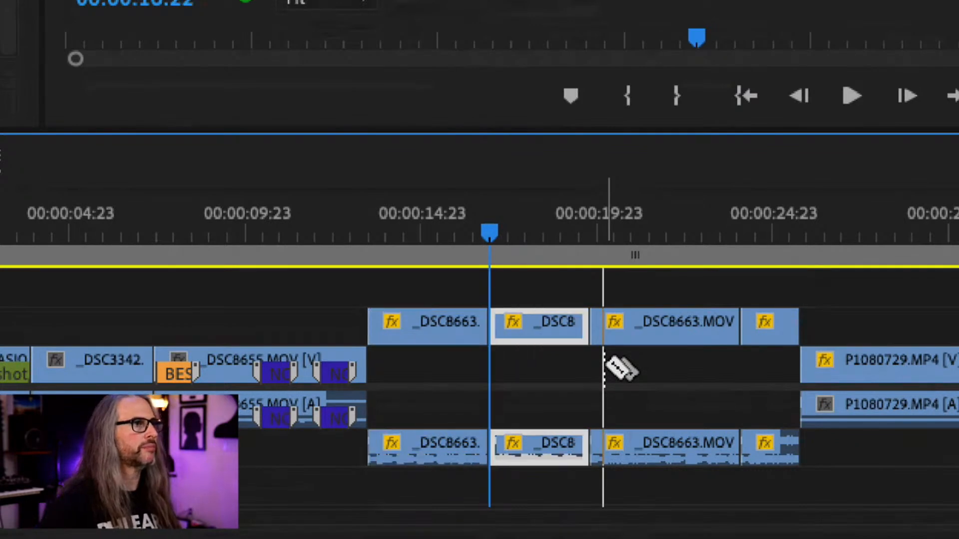
pyautogui.hotkey('shift', 'Left')
pyautogui.hotkey('shift', 'Left')
# Step: Jump the playhead back and forth between the edit points of the four _DSC8663.MOV segments, ending at 00:00:16:22
pyautogui.press('Up')
pyautogui.press('Down')
pyautogui.press('Down')
pyautogui.press('Down')
pyautogui.press('Up')
pyautogui.press('Up')
pyautogui.press('Up')
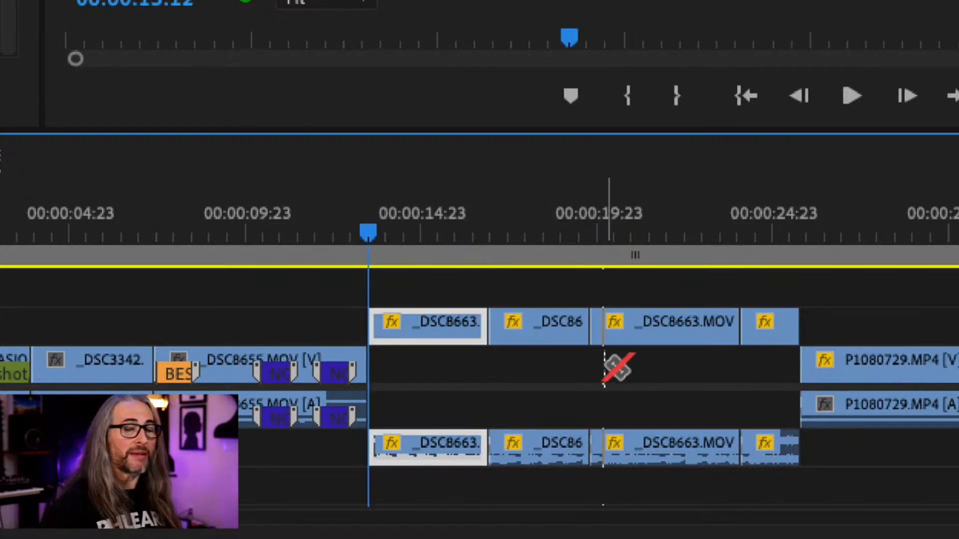
pyautogui.press('Down')
pyautogui.press('Down')
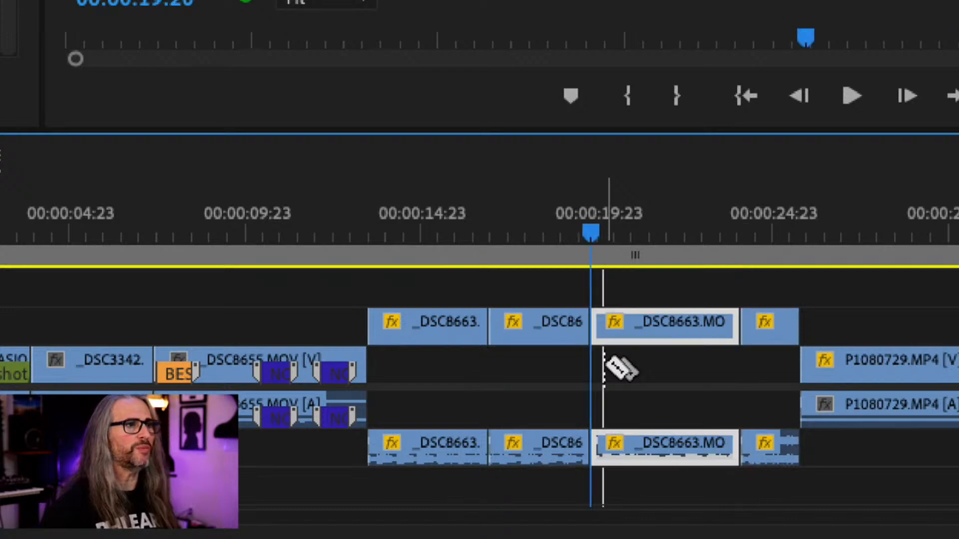
pyautogui.press('Up')
pyautogui.press('Up')
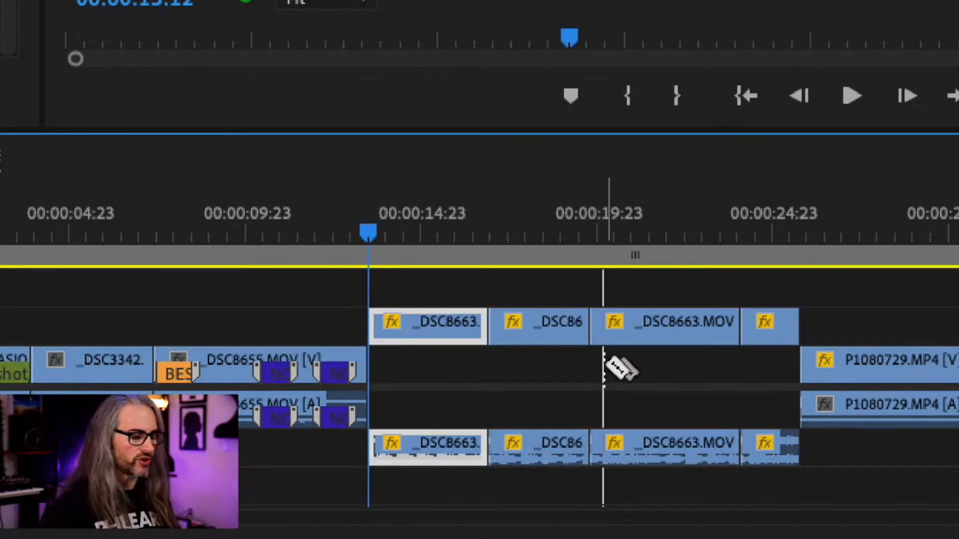
pyautogui.press('Down')
pyautogui.press('Down')
pyautogui.press('Down')
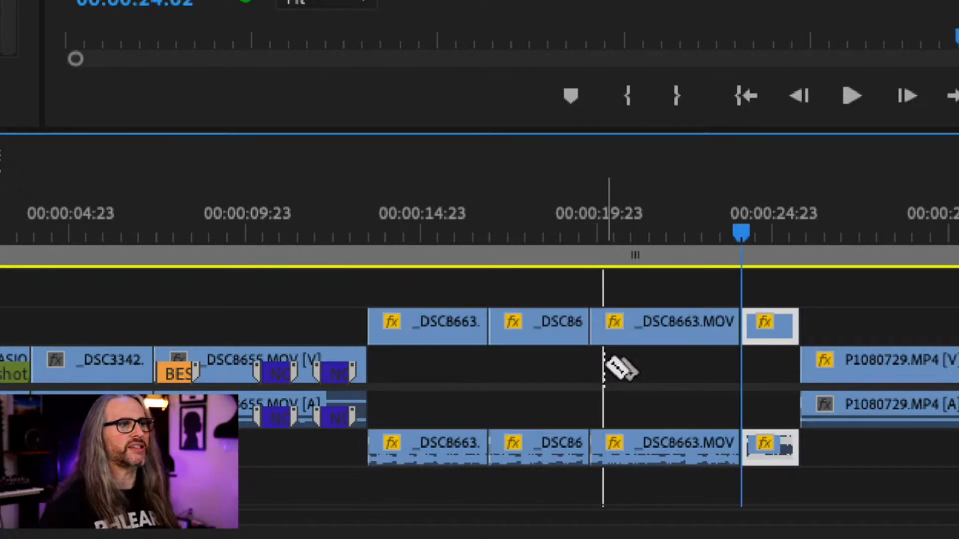
pyautogui.press('Up')
pyautogui.press('Up')
pyautogui.press('Up')
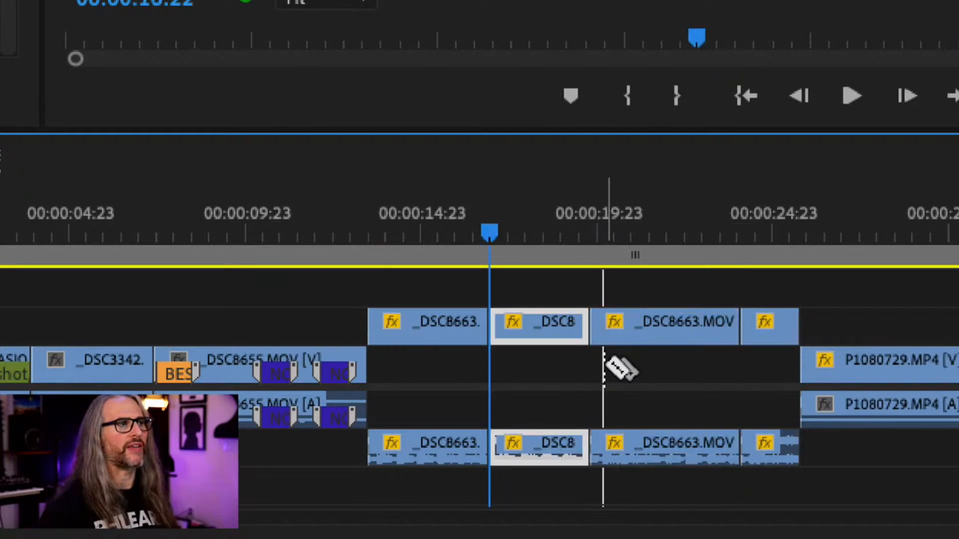
# Step: Jump the playhead through the sequence's edit points, out to its end at 00:00:41:23, back to _DSC8655.MOV, and to 00:00:16:22
pyautogui.press('Down')
pyautogui.press('Down')
pyautogui.press('Down')
pyautogui.press('Up')
pyautogui.press('Up')
pyautogui.press('Up')
pyautogui.press('Up')
pyautogui.press('Down')
pyautogui.press('Down')
pyautogui.press('Down')
pyautogui.press('Down')
pyautogui.press('Down')
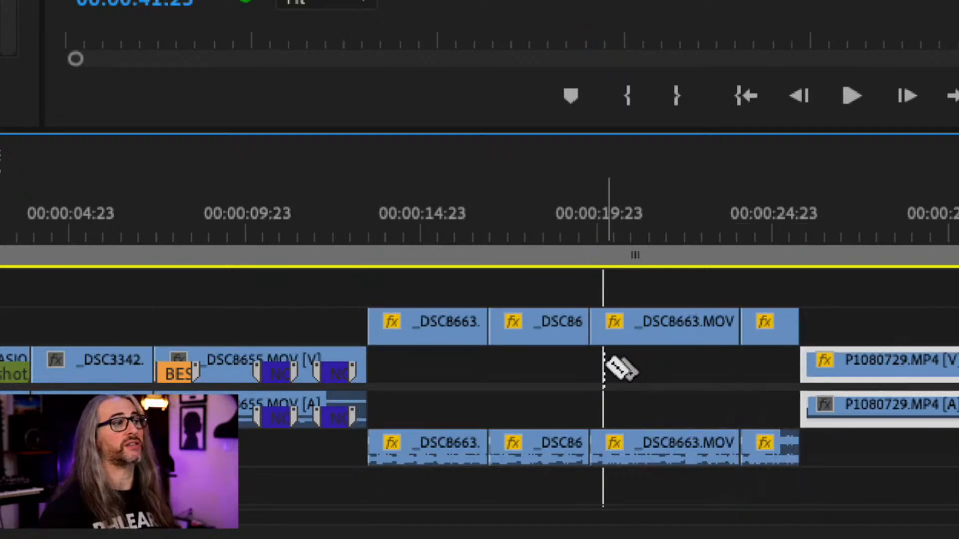
pyautogui.press('Up')
pyautogui.press('Up')
pyautogui.press('Up')
pyautogui.press('Up')
pyautogui.press('Up')
pyautogui.press('Up')
pyautogui.press('Down')
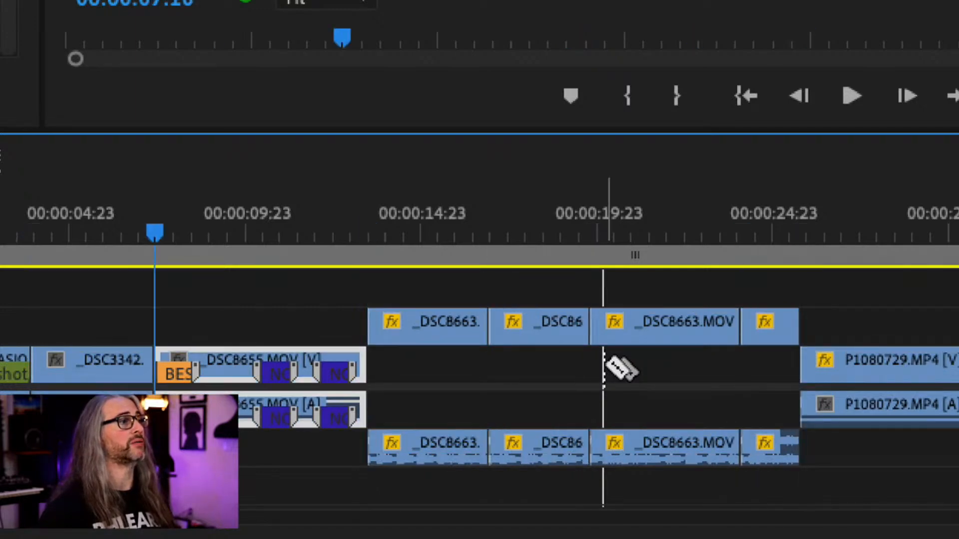
pyautogui.press('Up')
pyautogui.press('Down')
pyautogui.press('Down')
pyautogui.press('Down')
pyautogui.press('Down')
pyautogui.press('Down')
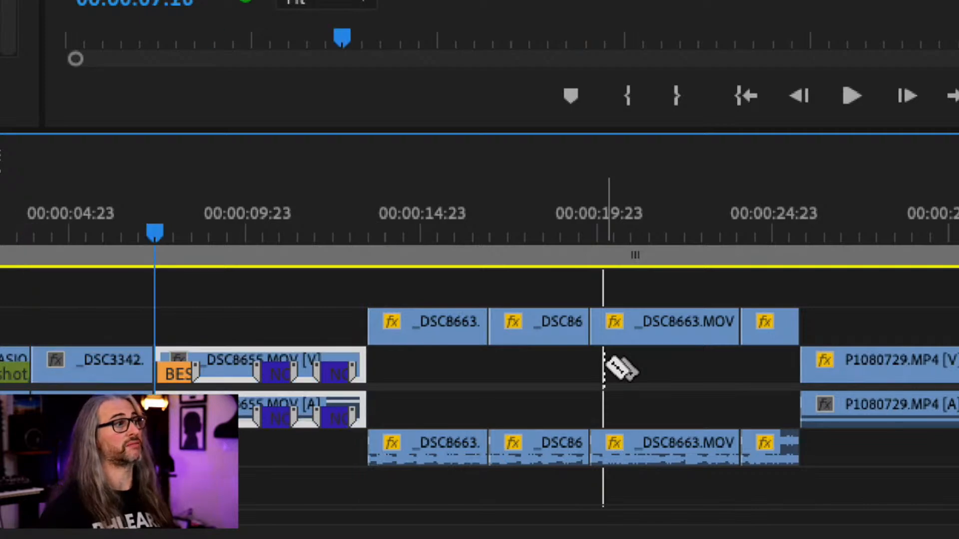
pyautogui.press('Up')
pyautogui.press('Up')
pyautogui.press('Up')
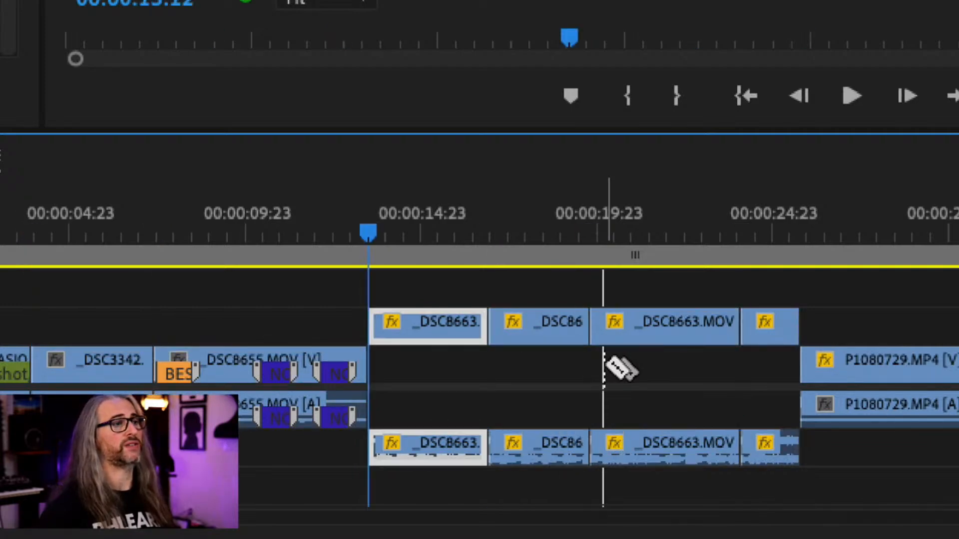
pyautogui.press('Down')
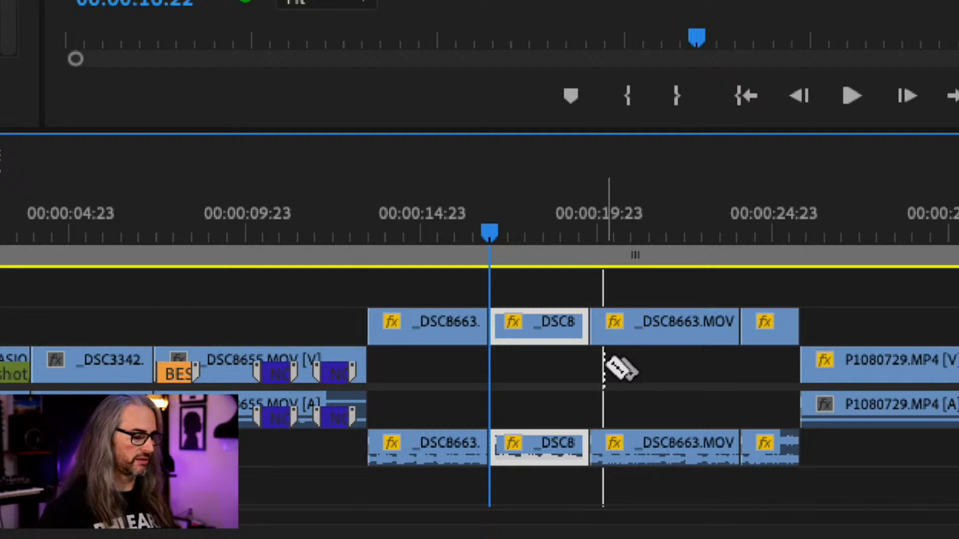
# Step: Step the playhead backward and forward in single-frame and multi-frame increments through the first _DSC8663.MOV segment
pyautogui.hotkey('shift', 'Left')
pyautogui.hotkey('shift', 'Left')
pyautogui.hotkey('shift', 'Left')
pyautogui.hotkey('shift', 'Left')
pyautogui.hotkey('shift', 'Left')
pyautogui.hotkey('shift', 'Left')
pyautogui.press('Right')
pyautogui.press('Right')
pyautogui.press('Right')
pyautogui.hotkey('shift', 'Left')
pyautogui.hotkey('shift', 'Left')
pyautogui.hotkey('shift', 'Right')
pyautogui.hotkey('shift', 'Right')
pyautogui.hotkey('shift', 'Right')
pyautogui.hotkey('shift', 'Right')
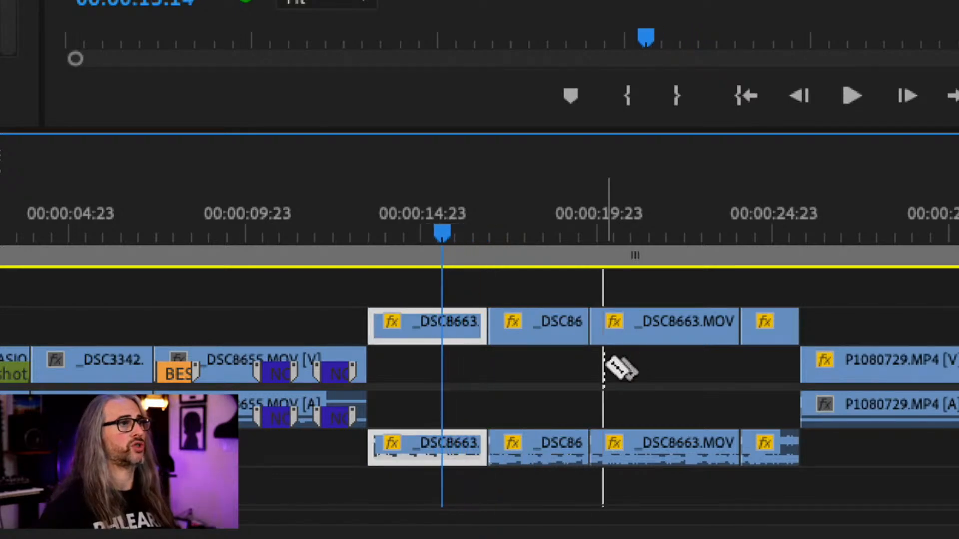
pyautogui.hotkey('shift', 'Right')
pyautogui.hotkey('shift', 'Right')
pyautogui.hotkey('shift', 'Right')
pyautogui.hotkey('shift', 'Right')
pyautogui.hotkey('shift', 'Right')
pyautogui.hotkey('shift', 'Left')
# Step: Jump the playhead across the remaining _DSC8663.MOV edit points to the cut at 00:00:24:02
pyautogui.press('Down')
pyautogui.press('Up')
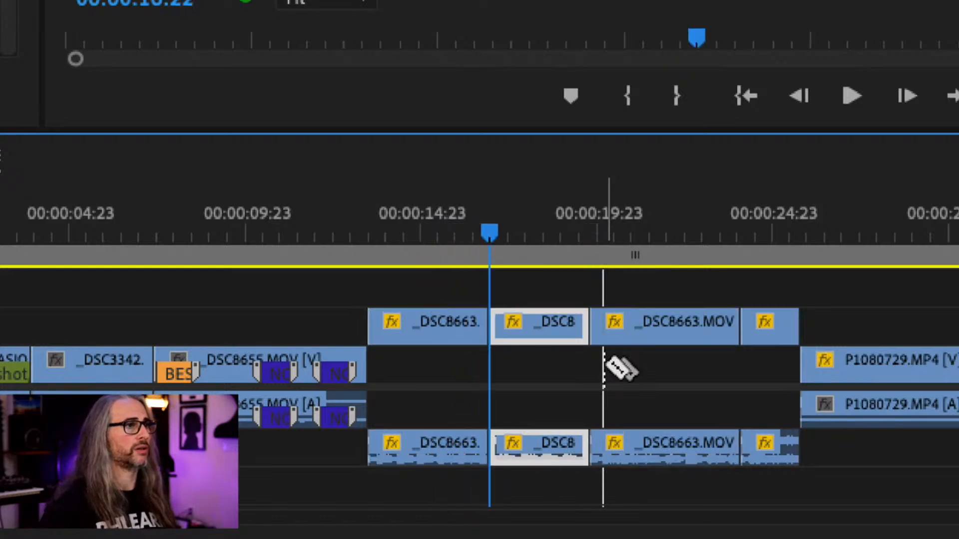
pyautogui.press('Down')
pyautogui.press('Down')
pyautogui.press('Down')
pyautogui.press('Up')
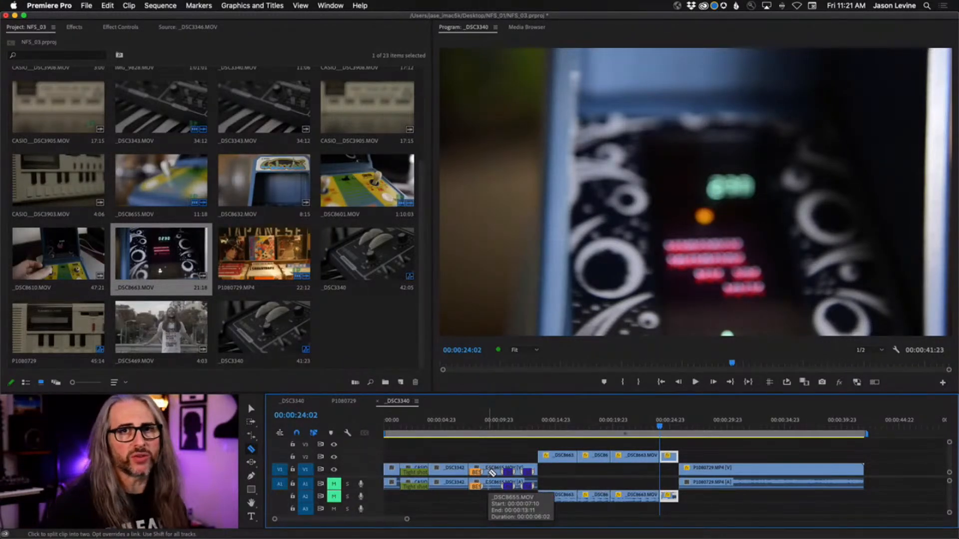
# Step: Select the second _DSC8663.MOV segment with the Selection tool, preview it at 00:00:18:00, and ripple-delete it
pyautogui.press('v')
pyautogui.click(596, 456)
pyautogui.moveTo(593, 425)
pyautogui.mouseDown()
pyautogui.moveTo(579, 427)
pyautogui.moveTo(589, 427)
pyautogui.mouseUp()
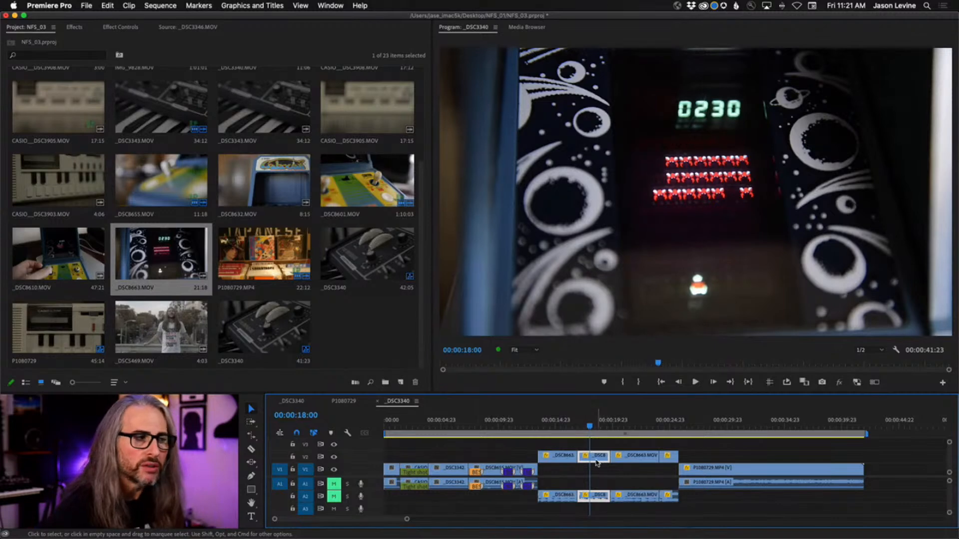
pyautogui.moveTo(593, 457)
pyautogui.mouseDown()
pyautogui.moveTo(594, 438)
pyautogui.moveTo(596, 460)
pyautogui.mouseUp()
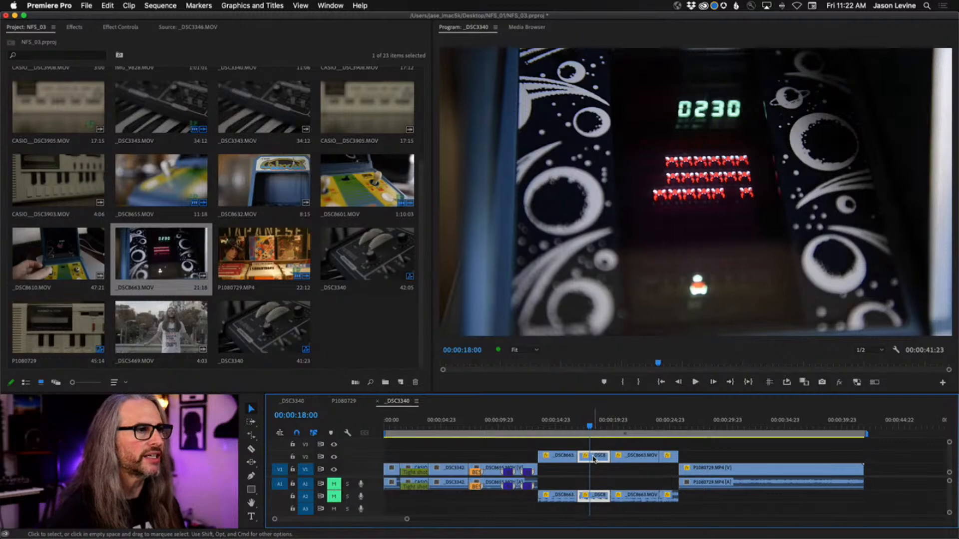
pyautogui.rightClick(594, 459)
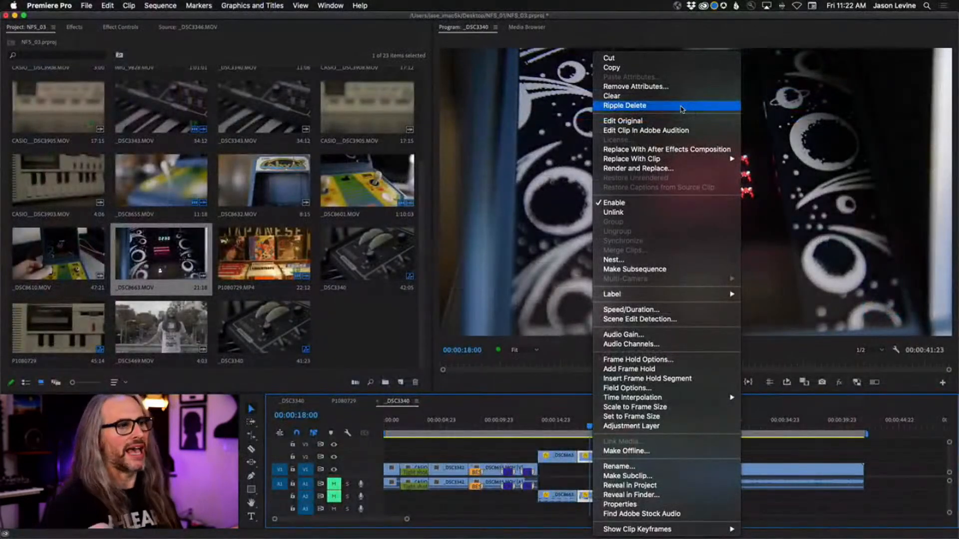
pyautogui.click(681, 107)
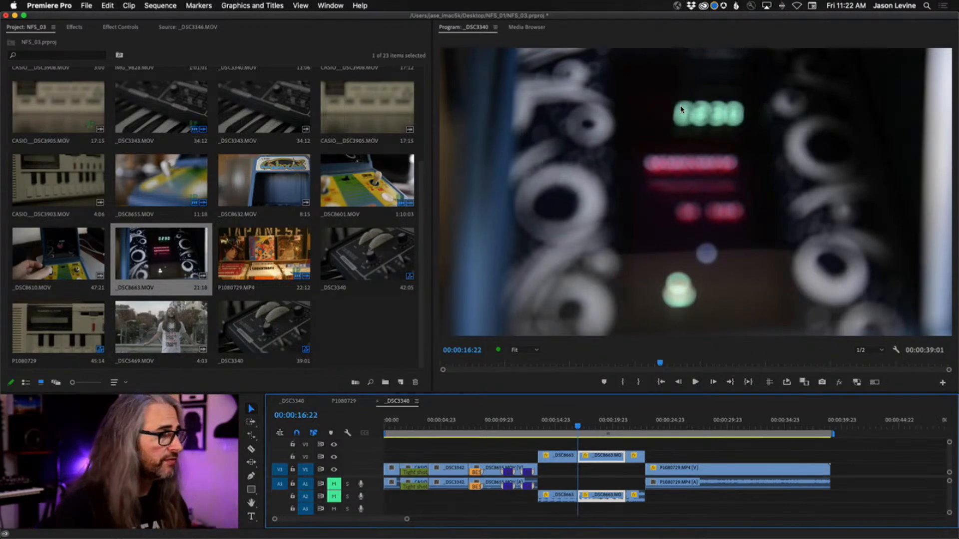
# Step: Razor P1080729.MP4 at 00:00:28:00 and 00:00:32:09, and ripple-delete the segment between the cuts
pyautogui.moveTo(660, 426); pyautogui.dragTo(754, 432)
pyautogui.press('c')
pyautogui.click(710, 470)
pyautogui.click(756, 468)
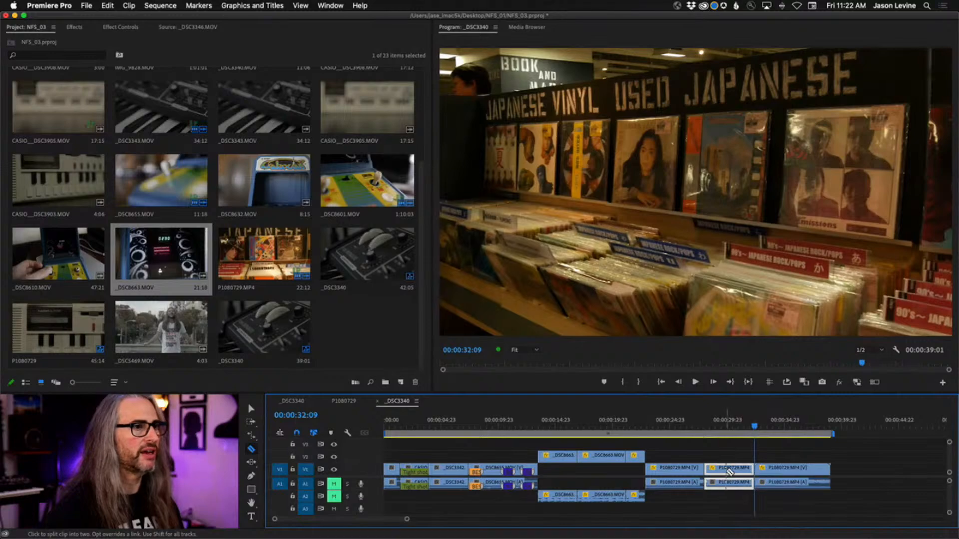
pyautogui.rightClick(729, 473)
pyautogui.click(811, 106)
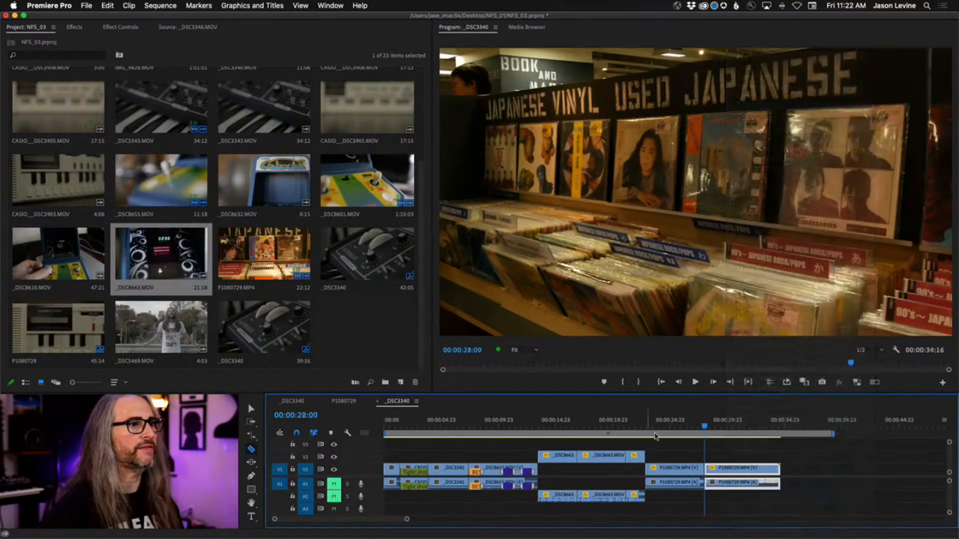
# Step: Play the sequence repeatedly across the P1080729.MP4 cut at 00:00:28:00 to review the edit
pyautogui.click(684, 428)
pyautogui.press('space')
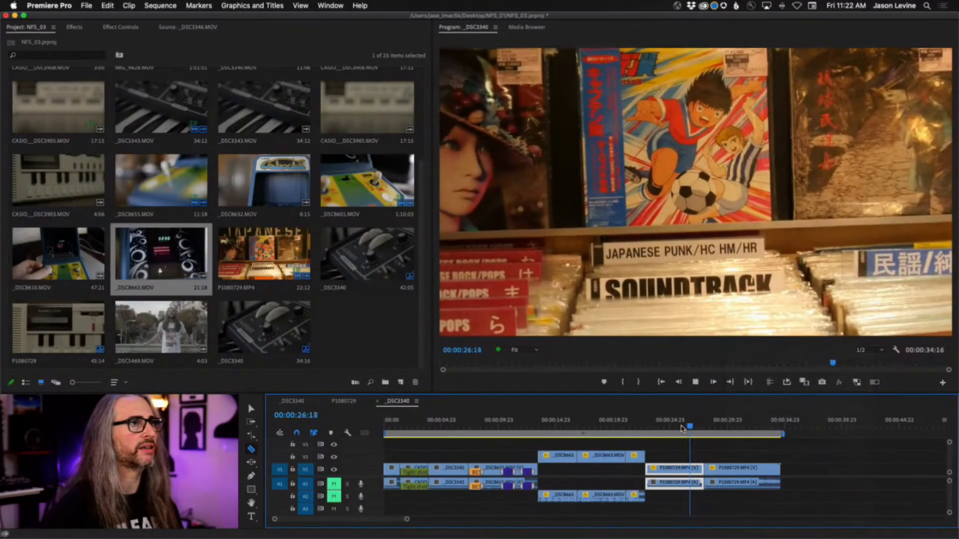
pyautogui.click(682, 427)
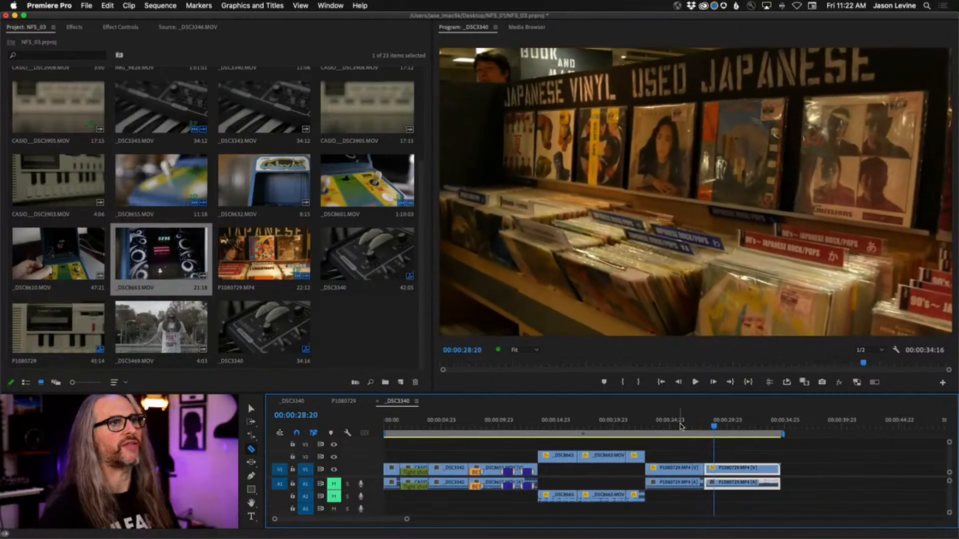
pyautogui.click(680, 426)
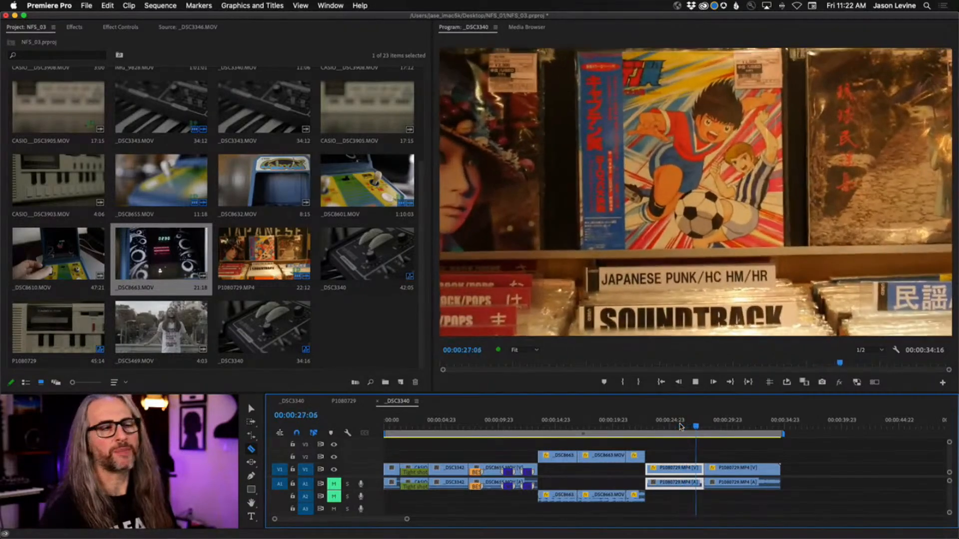
pyautogui.press('space')
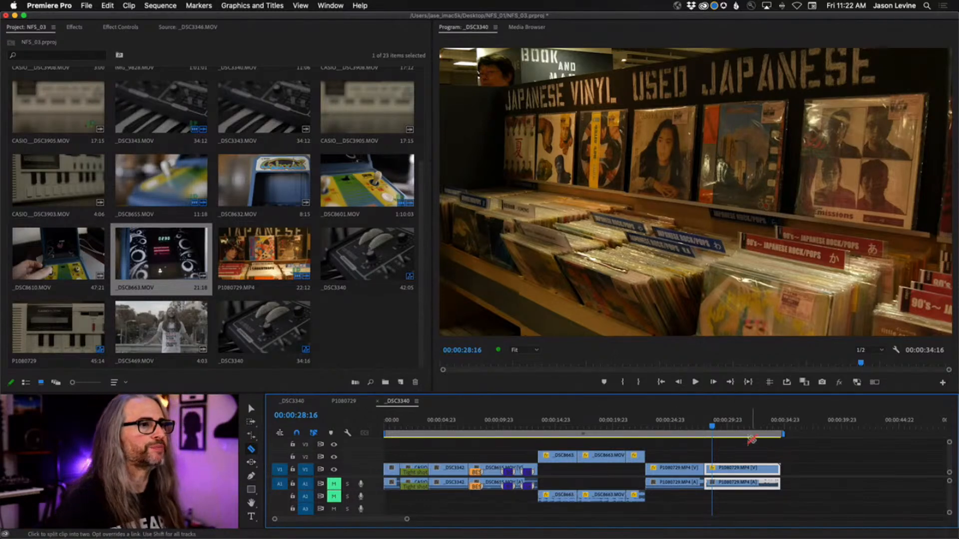
# Step: Preview the last P1080729.MP4 segment at 00:00:30:12, delete it, and move the playhead to 00:00:24:15
pyautogui.moveTo(712, 426); pyautogui.dragTo(733, 428)
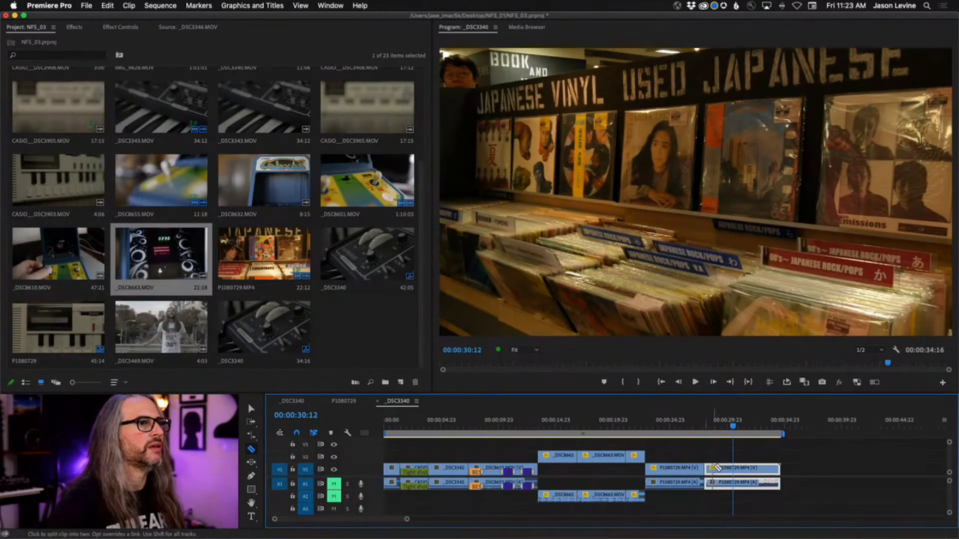
pyautogui.press('Delete')
pyautogui.moveTo(732, 423); pyautogui.dragTo(666, 425)
# Step: Slip the remaining P1080729.MP4 clip's media with the Slip Tool, checking its opening frame at 00:00:22:21
pyautogui.click(250, 463)
pyautogui.moveTo(251, 464); pyautogui.dragTo(302, 465)
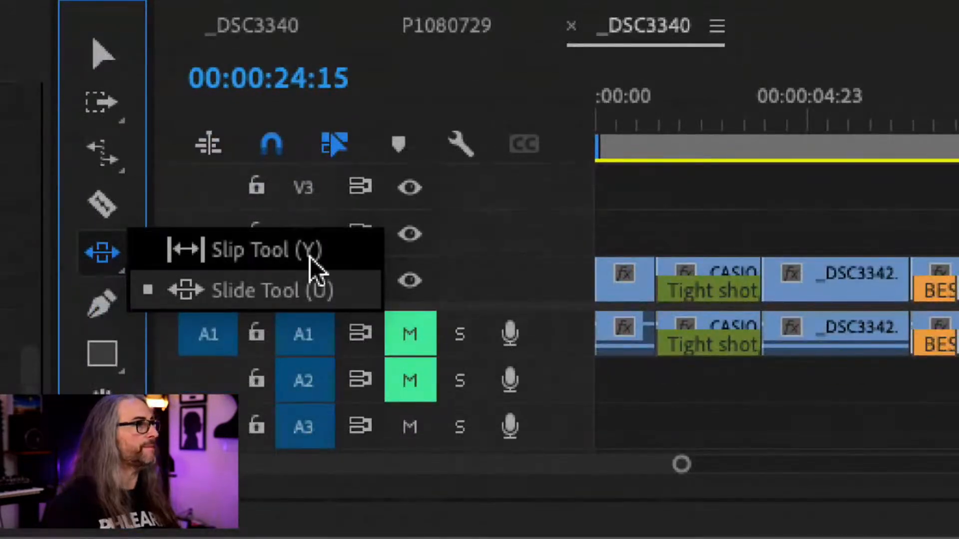
pyautogui.click(331, 247)
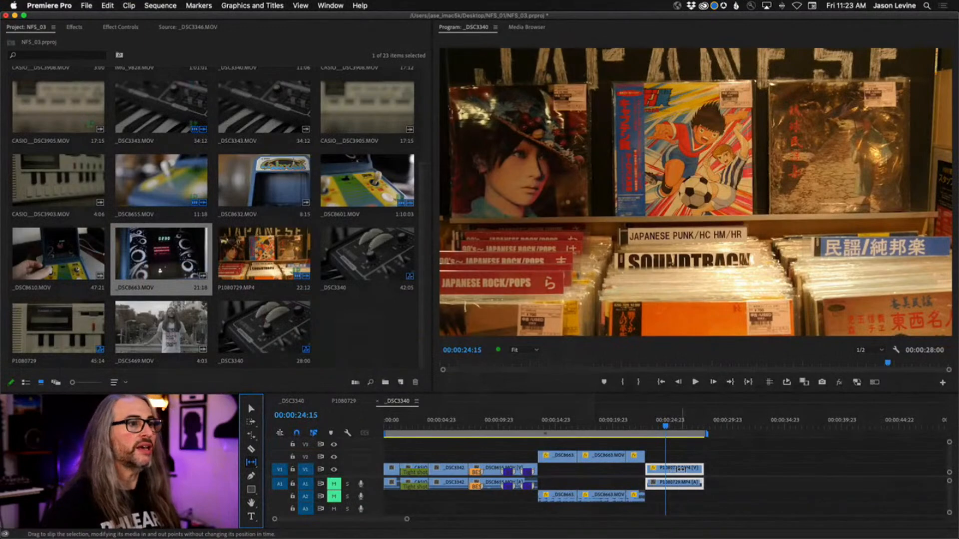
pyautogui.moveTo(681, 469)
pyautogui.mouseDown()
pyautogui.moveTo(641, 468)
pyautogui.moveTo(690, 467)
pyautogui.mouseUp()
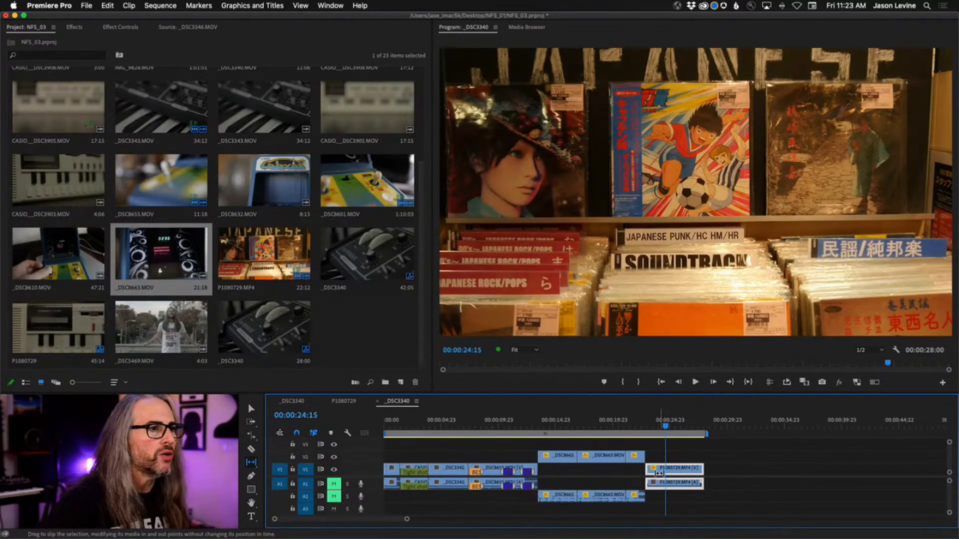
pyautogui.moveTo(666, 427); pyautogui.dragTo(647, 426)
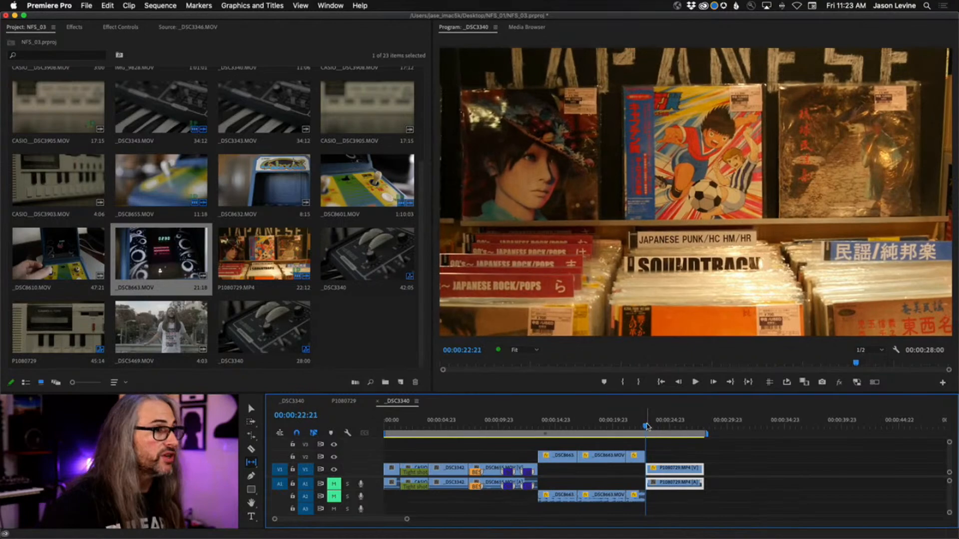
pyautogui.moveTo(676, 472)
pyautogui.mouseDown()
pyautogui.moveTo(582, 471)
pyautogui.moveTo(675, 469)
pyautogui.mouseUp()
pyautogui.moveTo(732, 470); pyautogui.dragTo(566, 471)
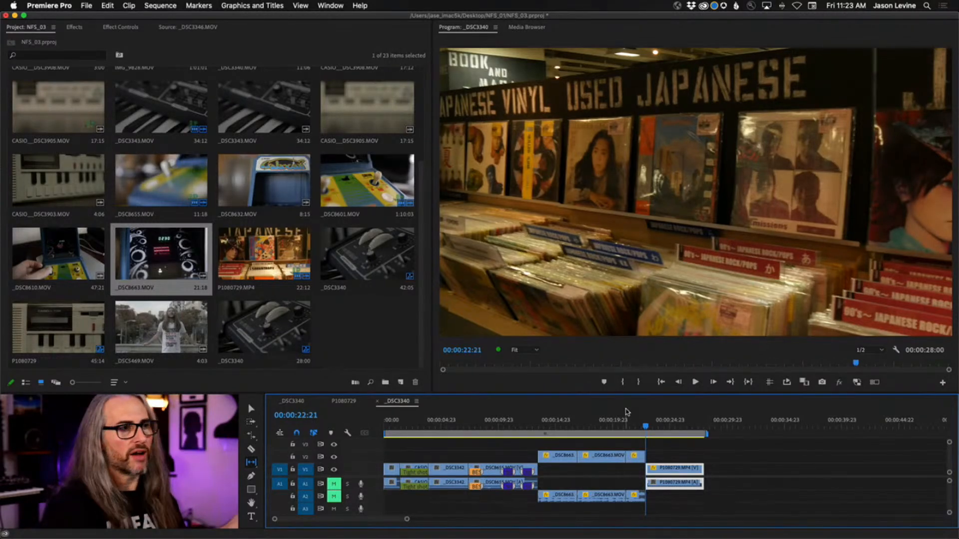
# Step: Play the slipped P1080729.MP4 clip to 00:00:25:23 and return the playhead to its start at 00:00:22:21
pyautogui.press('space')
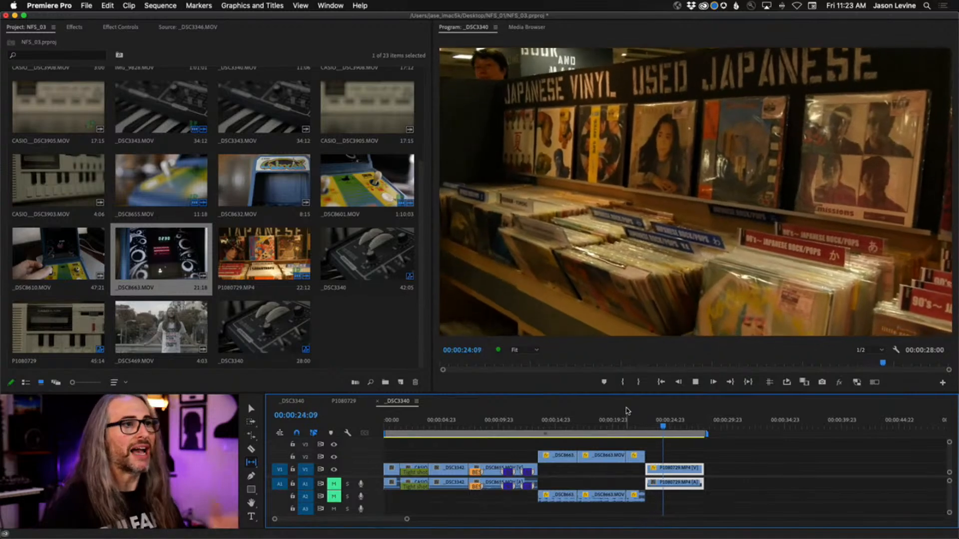
pyautogui.press('space')
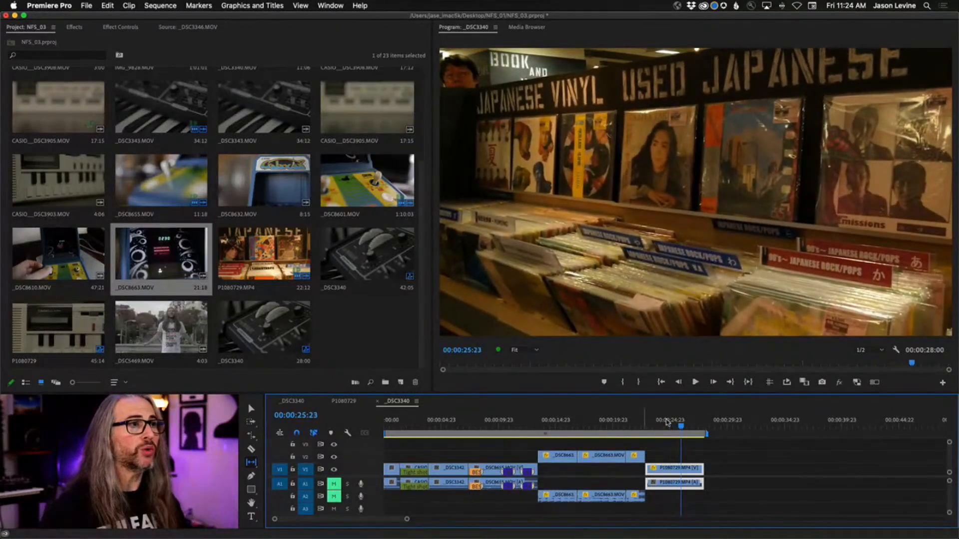
pyautogui.press('Up')
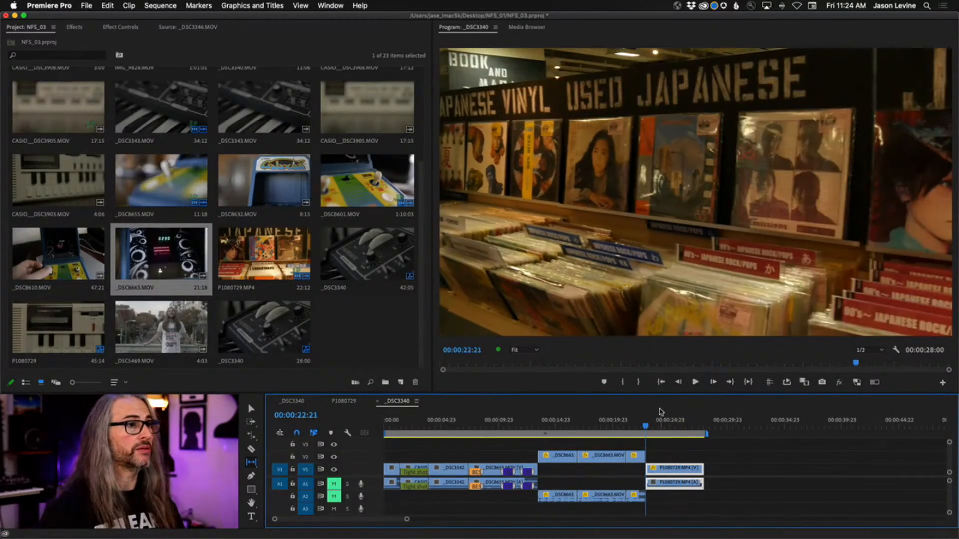
# Step: Slip the P1080729.MP4 media in one direction, play the result, and slip it back the other way
pyautogui.moveTo(673, 468); pyautogui.dragTo(766, 465)
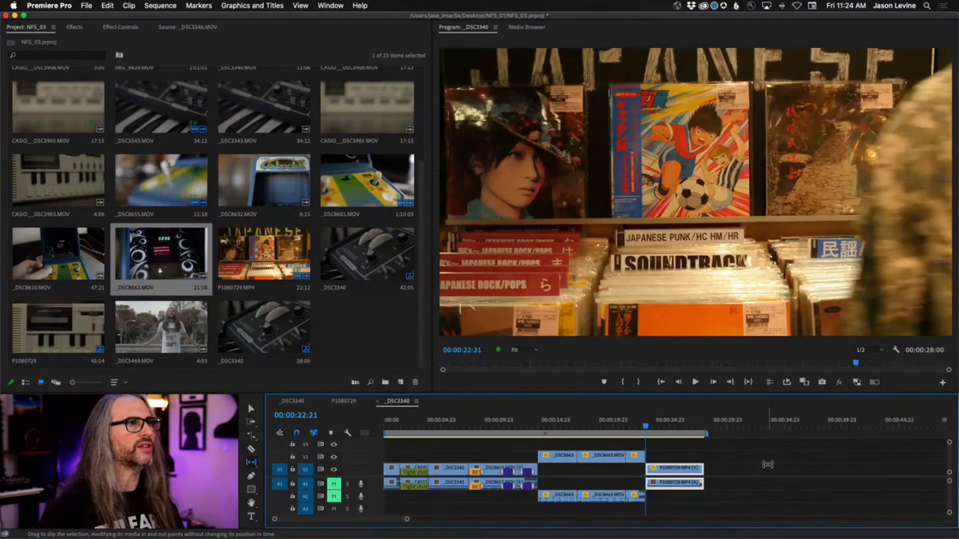
pyautogui.press('space')
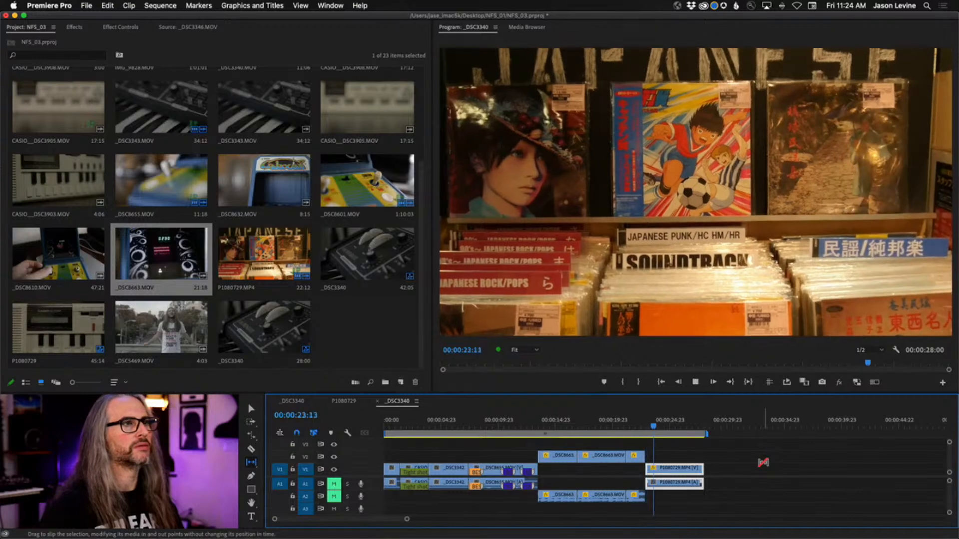
pyautogui.moveTo(669, 470); pyautogui.dragTo(604, 471)
# Step: Slide the P1080729.MP4 clip earlier with the Slide Tool and back to the end of the _DSC8663.MOV segments
pyautogui.click(251, 463)
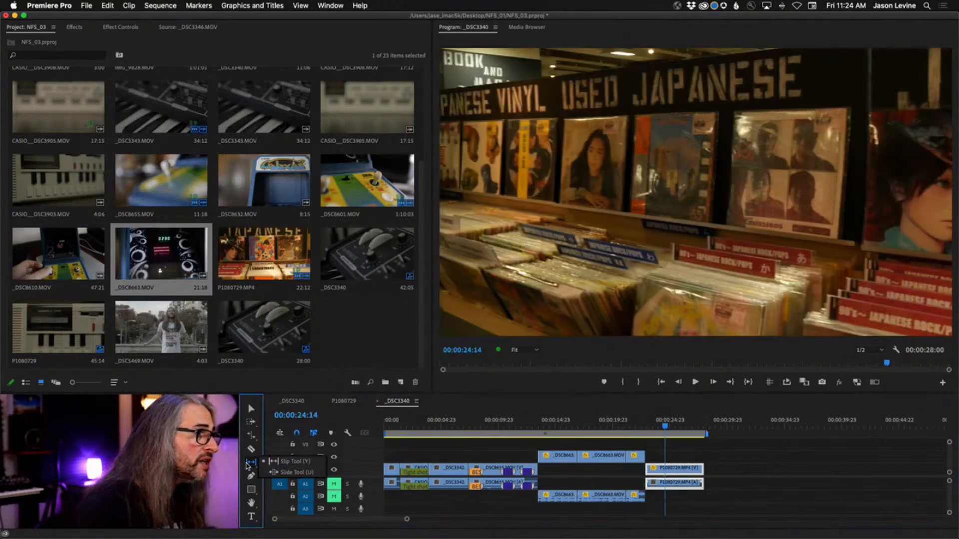
pyautogui.click(298, 473)
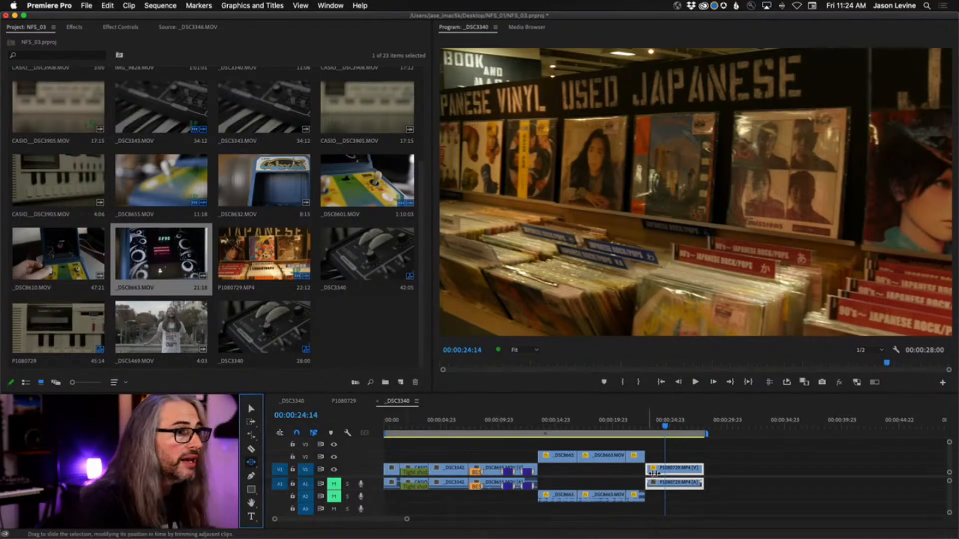
pyautogui.moveTo(677, 471); pyautogui.dragTo(667, 470)
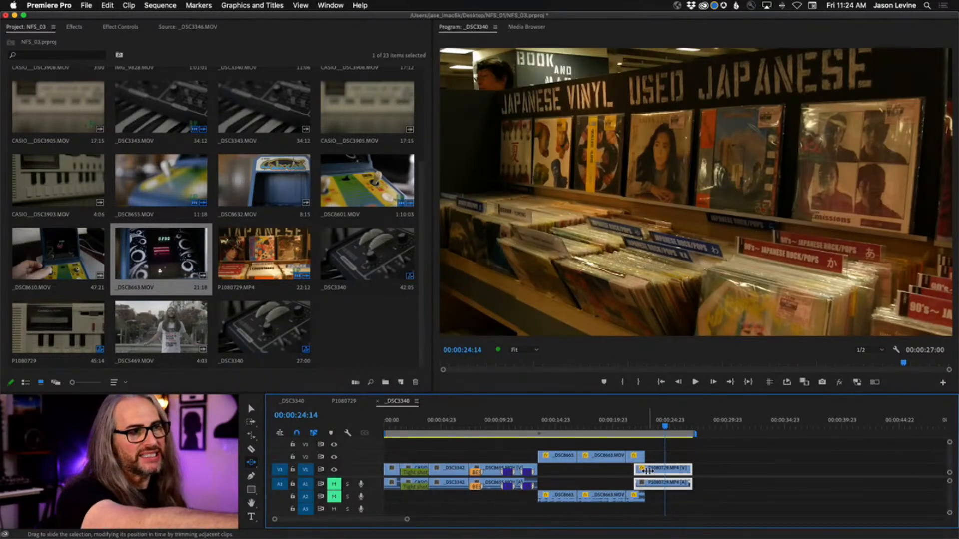
pyautogui.moveTo(648, 470); pyautogui.dragTo(624, 470)
pyautogui.click(610, 432)
pyautogui.moveTo(633, 470); pyautogui.dragTo(659, 470)
pyautogui.click(646, 429)
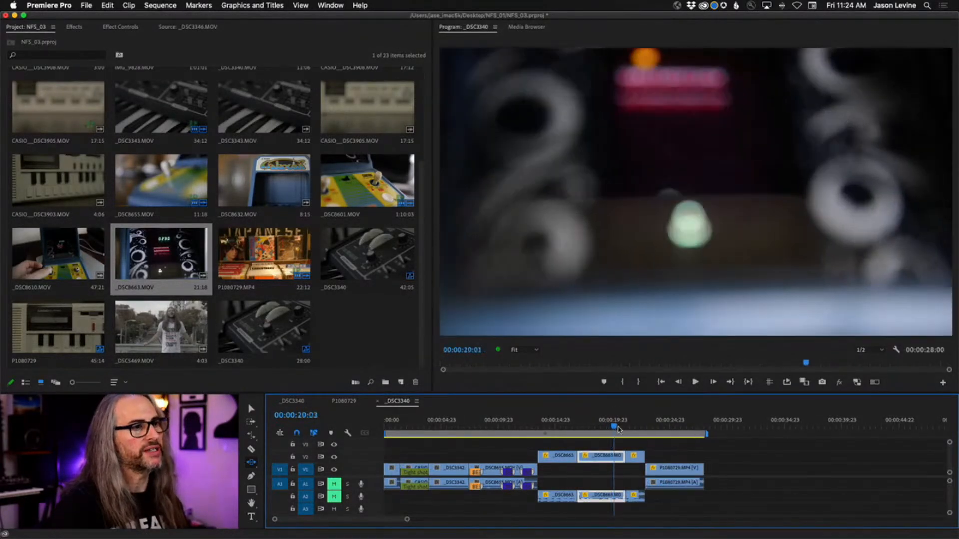
# Step: Slide the P1080729.MP4 clip slightly earlier beneath the last _DSC8663.MOV segment and preview the overlap up to 00:00:22:17
pyautogui.moveTo(647, 432); pyautogui.dragTo(638, 432)
pyautogui.moveTo(669, 473); pyautogui.dragTo(648, 473)
pyautogui.click(641, 432)
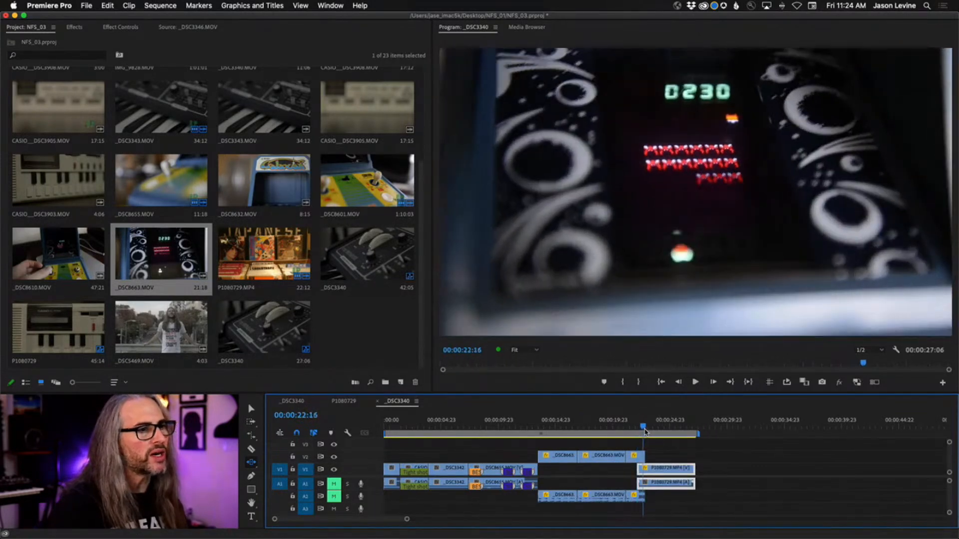
pyautogui.moveTo(641, 432); pyautogui.dragTo(645, 433)
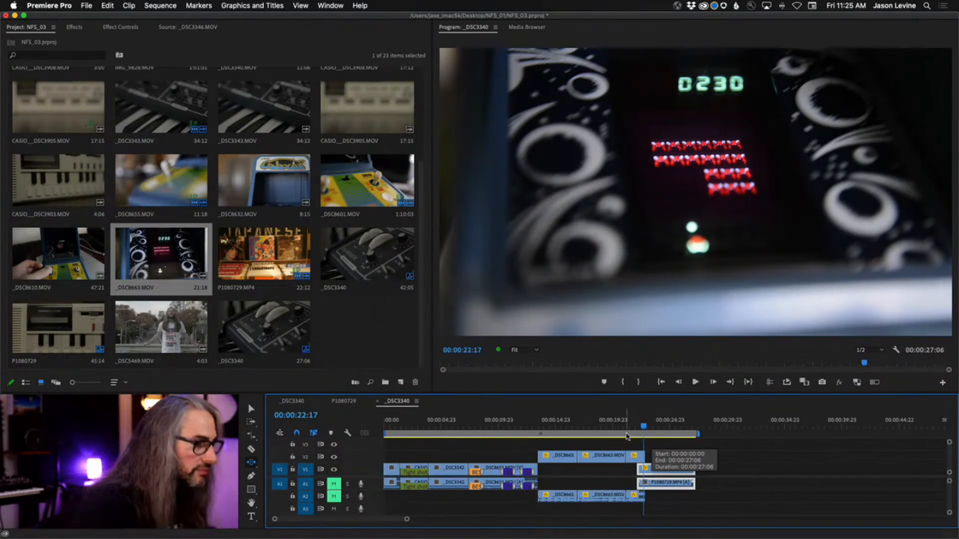
# Step: Move the playhead to 00:00:17:00 and open Trim Edit on the nearby cut between the first two _DSC8663.MOV segments
pyautogui.moveTo(643, 425); pyautogui.dragTo(581, 425)
pyautogui.press('Left')
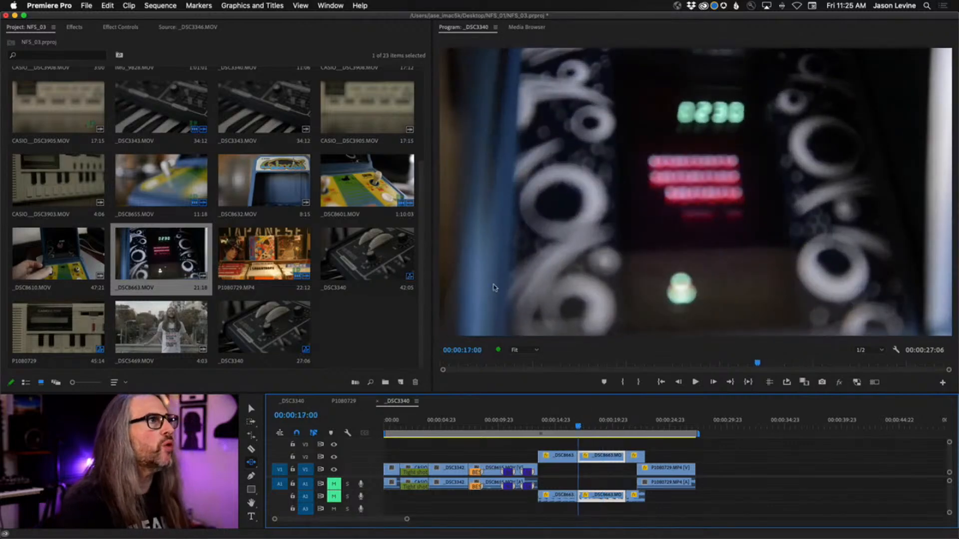
pyautogui.click(159, 5)
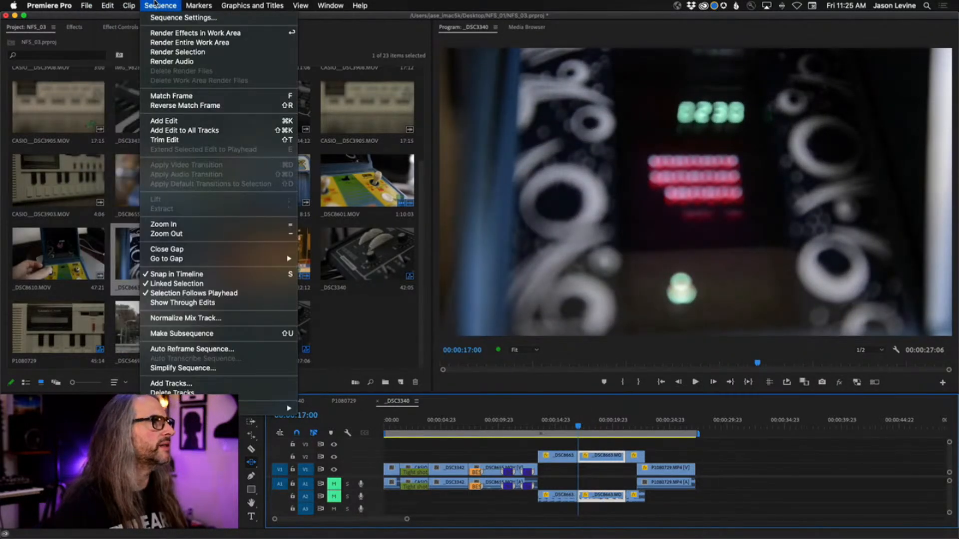
pyautogui.click(202, 144)
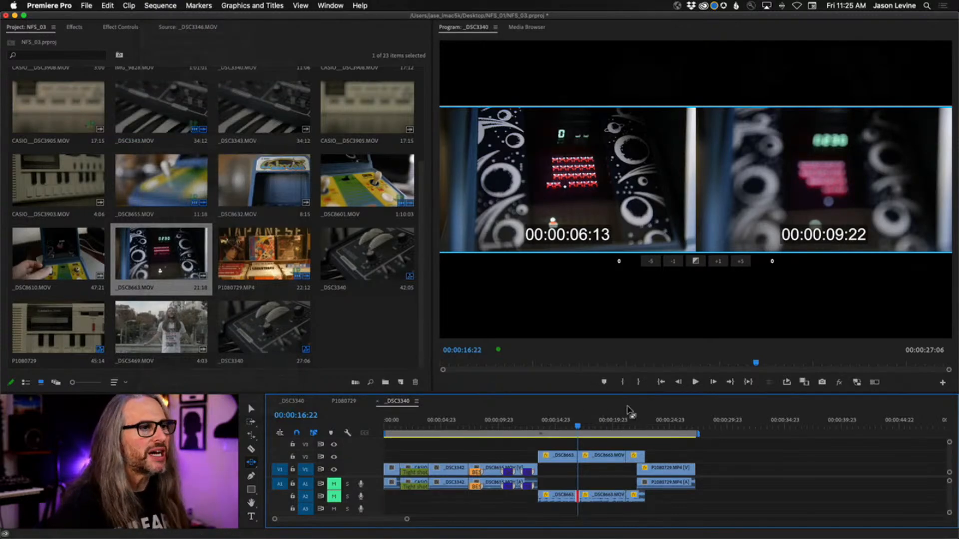
# Step: Trim the _DSC8663.MOV cut forward and back in one-frame and five-frame increments, ending three frames forward
pyautogui.click(719, 261)
pyautogui.click(719, 261)
pyautogui.click(721, 262)
pyautogui.click(719, 262)
pyautogui.click(719, 261)
pyautogui.click(719, 262)
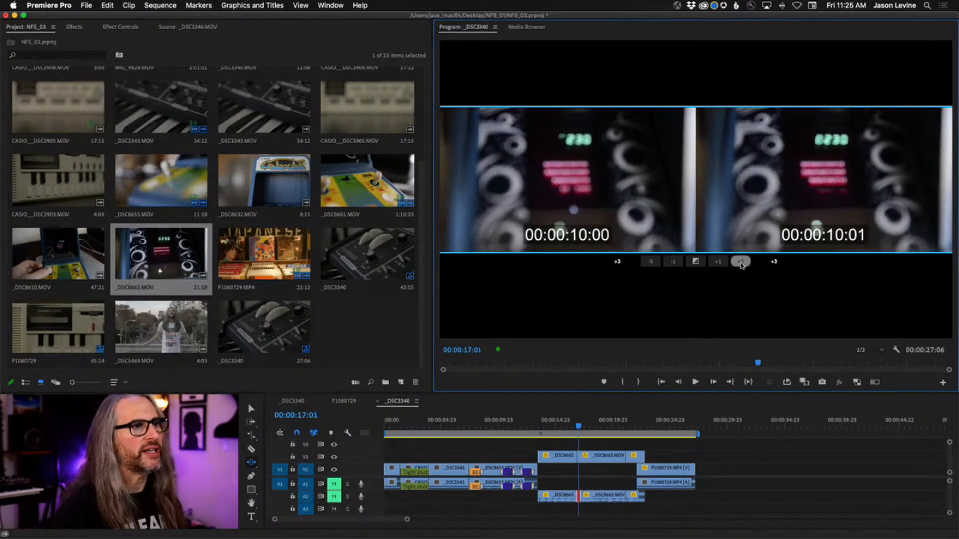
pyautogui.click(719, 261)
pyautogui.click(719, 262)
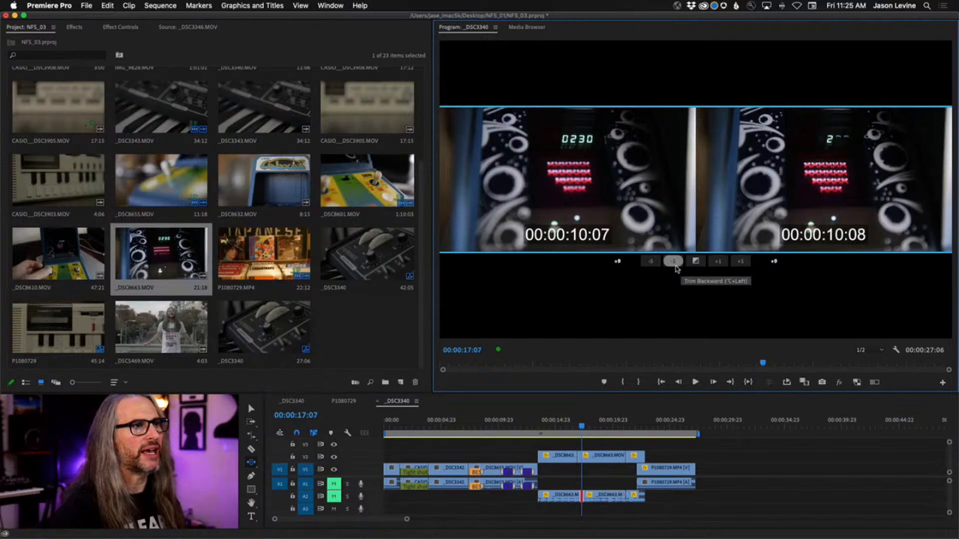
pyautogui.click(654, 267)
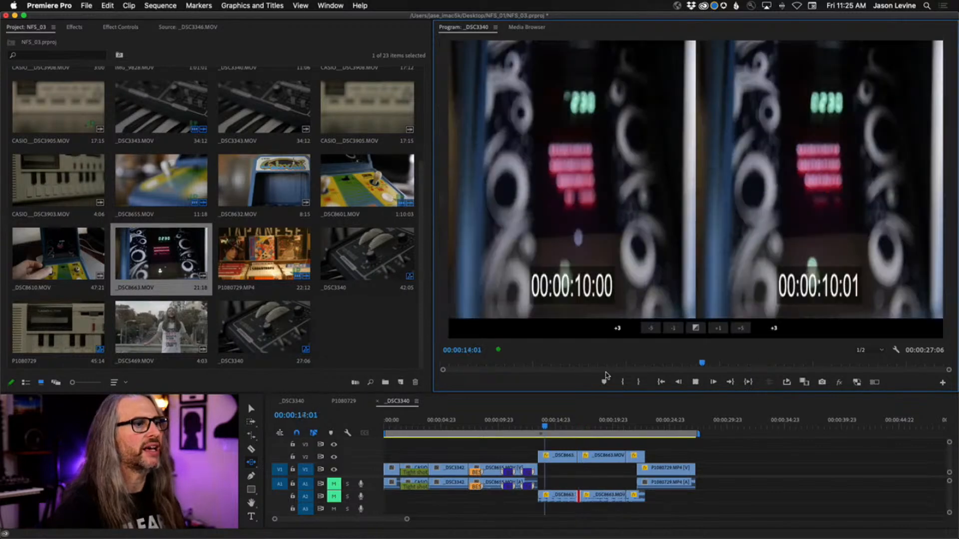
# Step: Loop playback around the _DSC8663.MOV cut while trimming it three more frames forward, and stop playback
pyautogui.press('space')
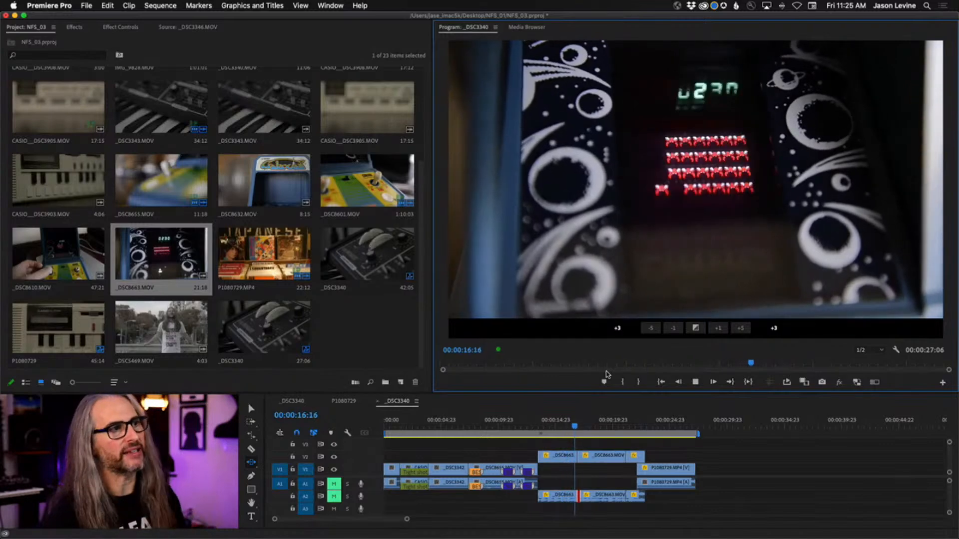
pyautogui.click(719, 330)
pyautogui.click(720, 329)
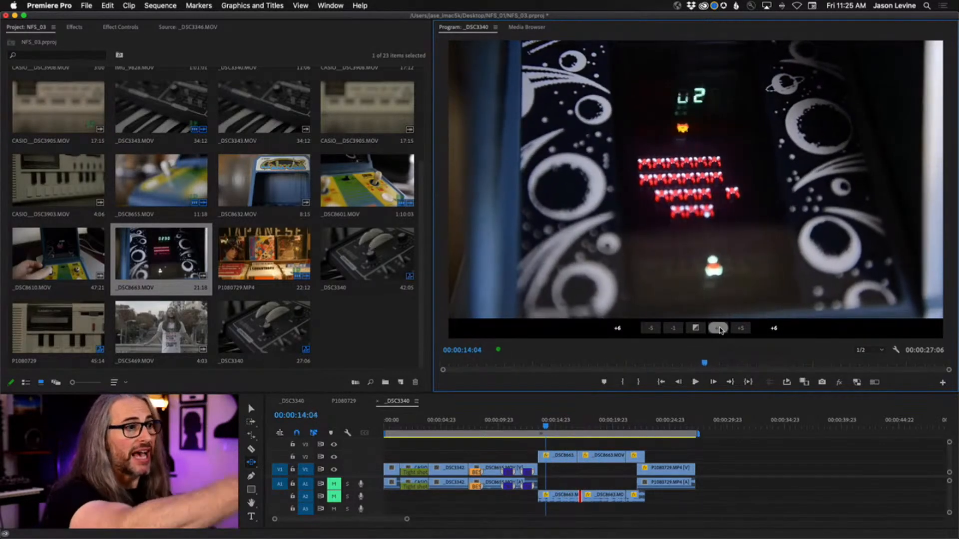
pyautogui.click(720, 330)
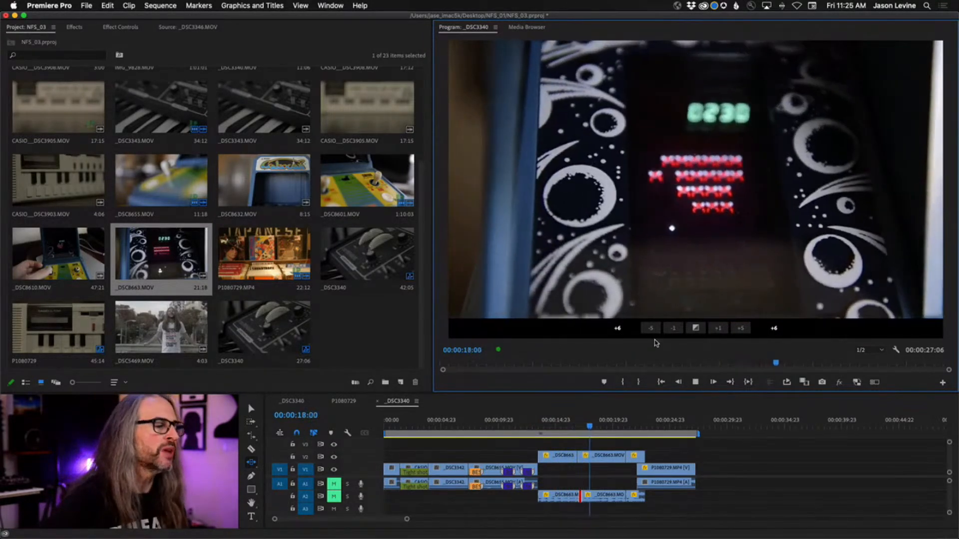
pyautogui.press('space')
# Step: Inspect the preroll, postroll and frame-step values in the Playback preferences, and close them without changes
pyautogui.click(81, 5)
pyautogui.moveTo(40, 5)
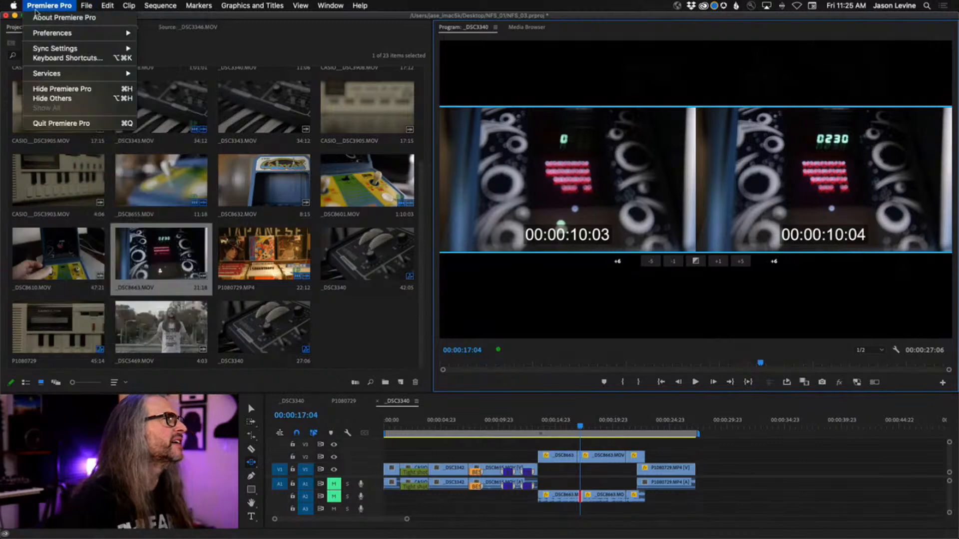
pyautogui.moveTo(36, 35)
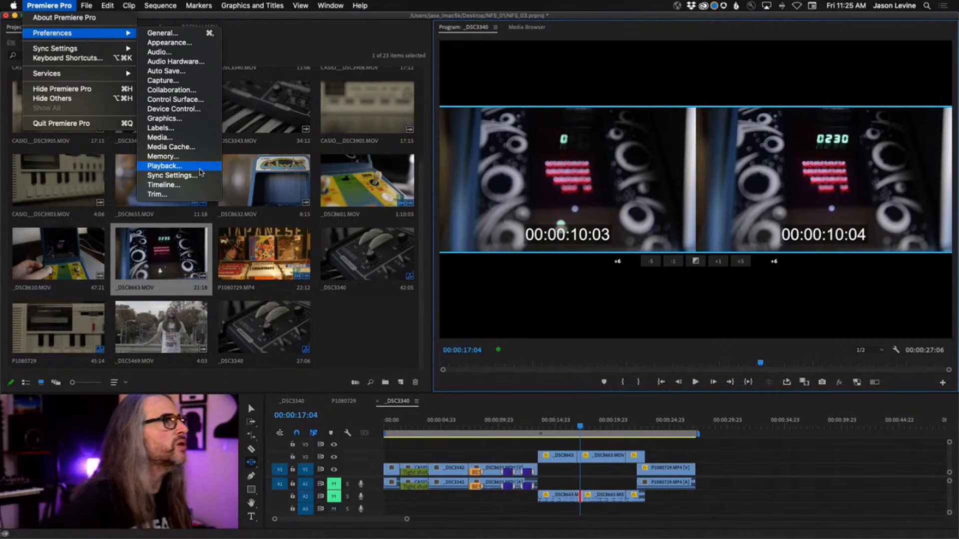
pyautogui.click(165, 166)
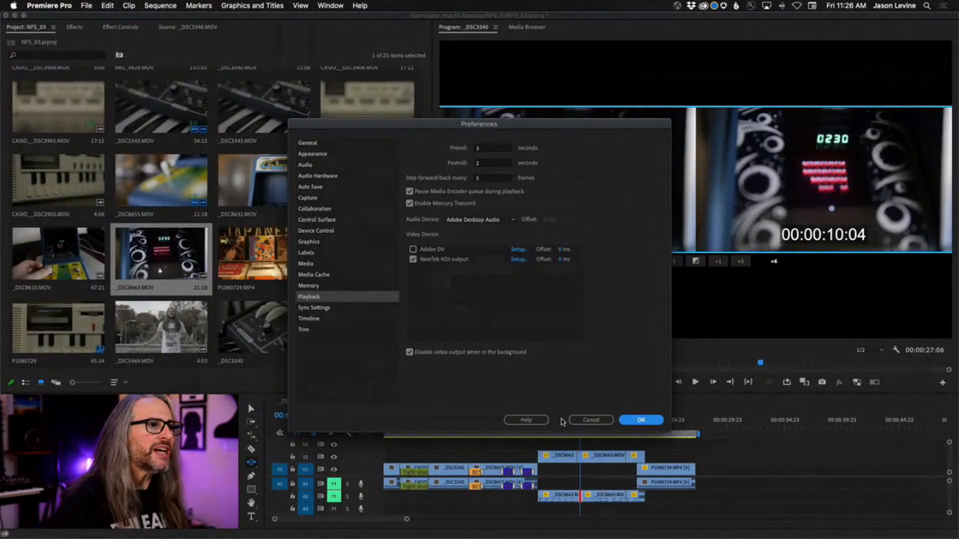
pyautogui.click(594, 421)
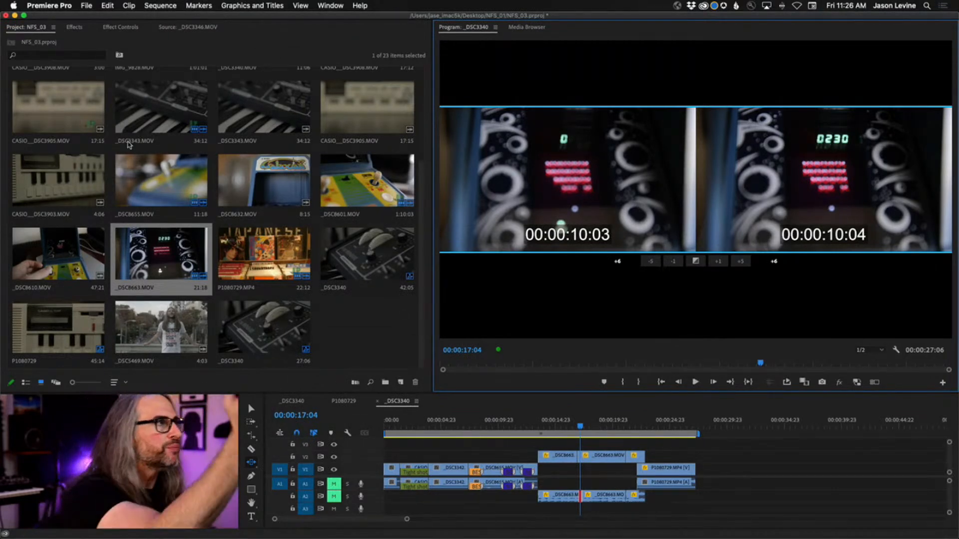
# Step: Turn off Trim Edit mode to return to the normal program view
pyautogui.click(150, 4)
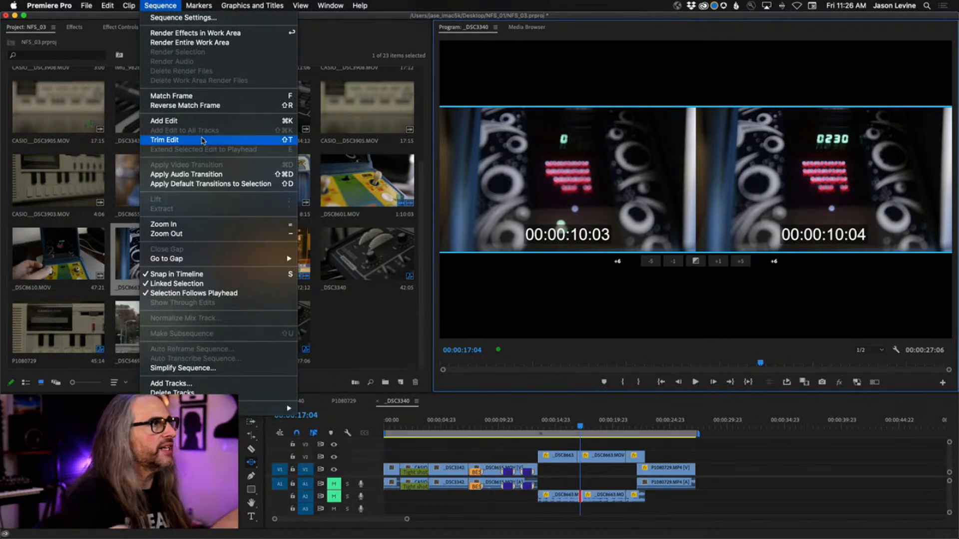
pyautogui.click(202, 141)
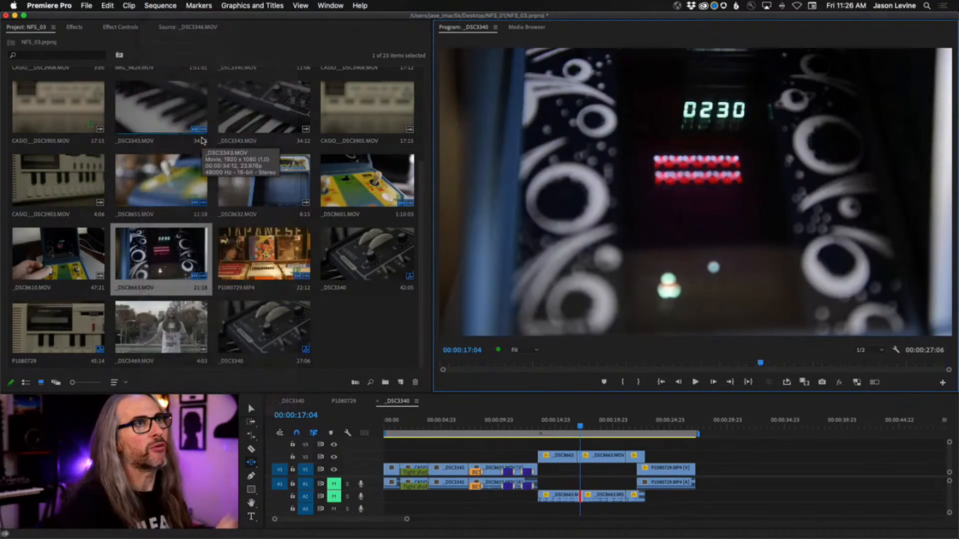